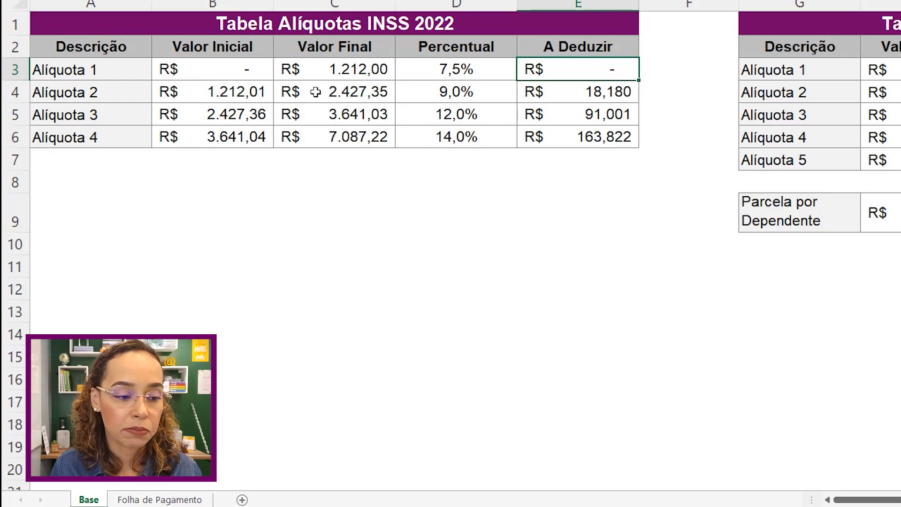
Step: Try the Número and Moeda formats on Alíquota 1's initial value in the INSS table, returning the cell to Contábil
left_click(258, 77)
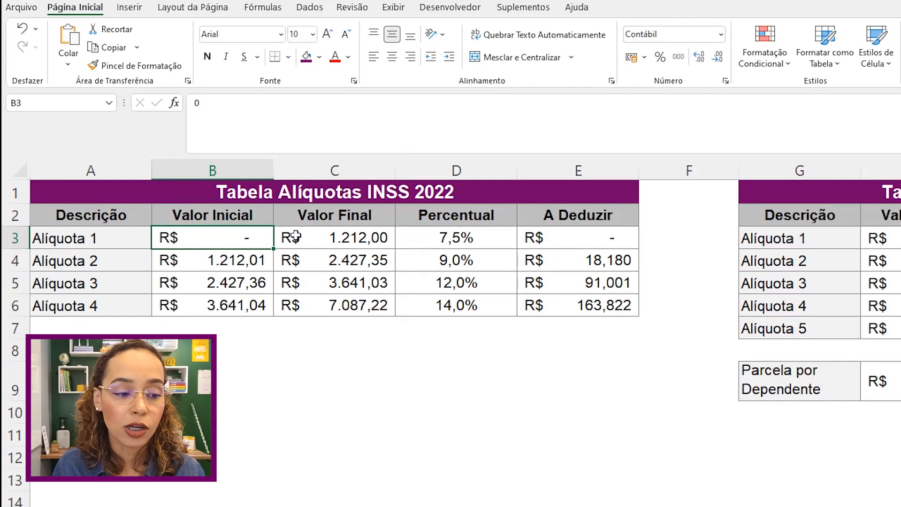
left_click(722, 35)
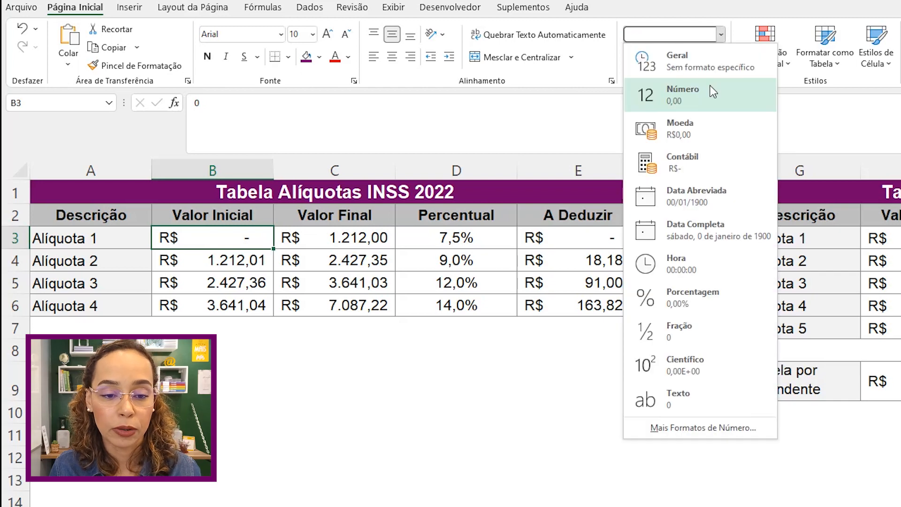
left_click(710, 87)
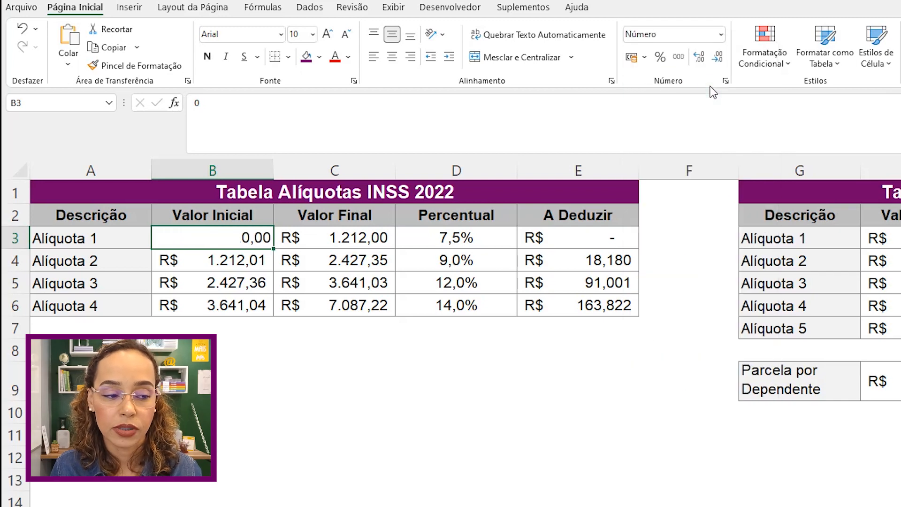
left_click(722, 35)
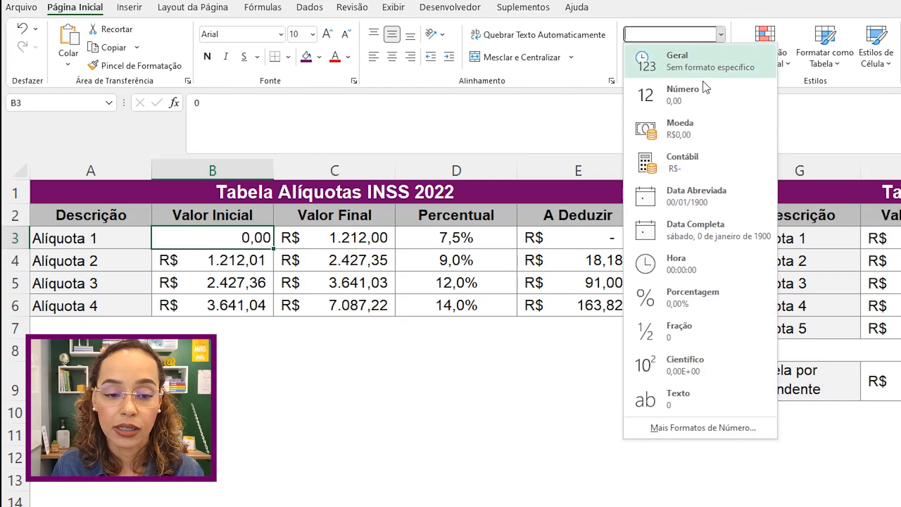
left_click(683, 130)
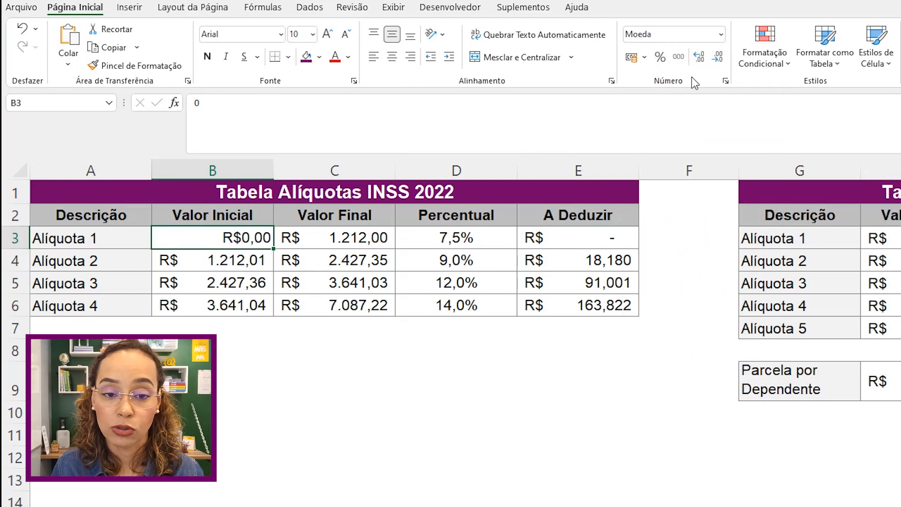
left_click(721, 34)
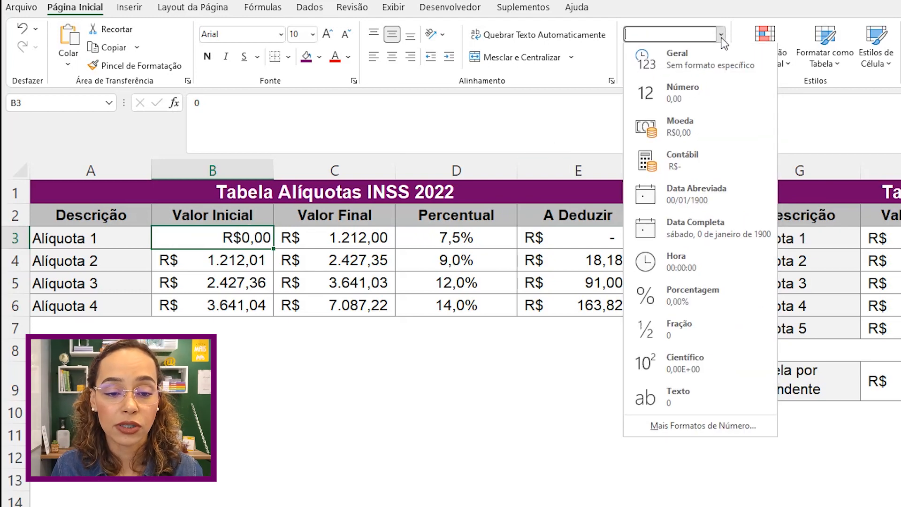
left_click(694, 159)
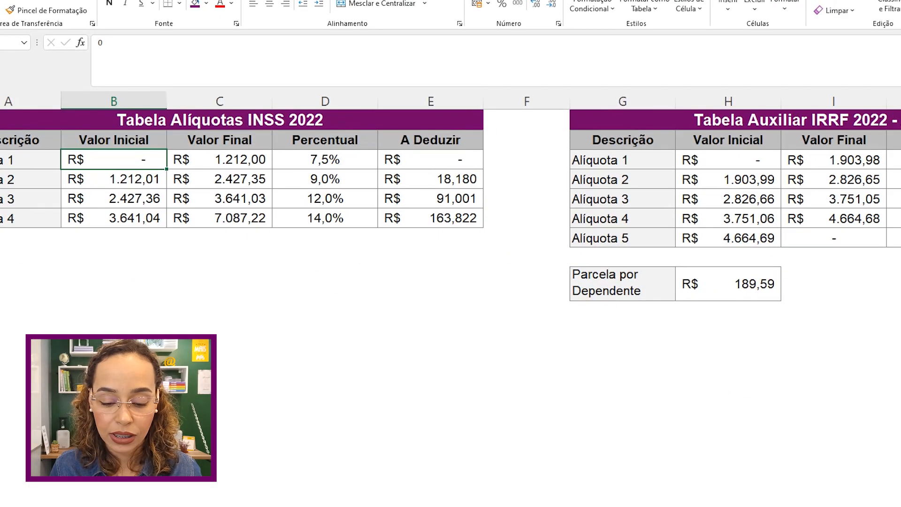
Step: Examine the IRRF 2022 rate table with its deduction amounts and the Parcela por Dependente value
scroll(451, 197, "right", 5)
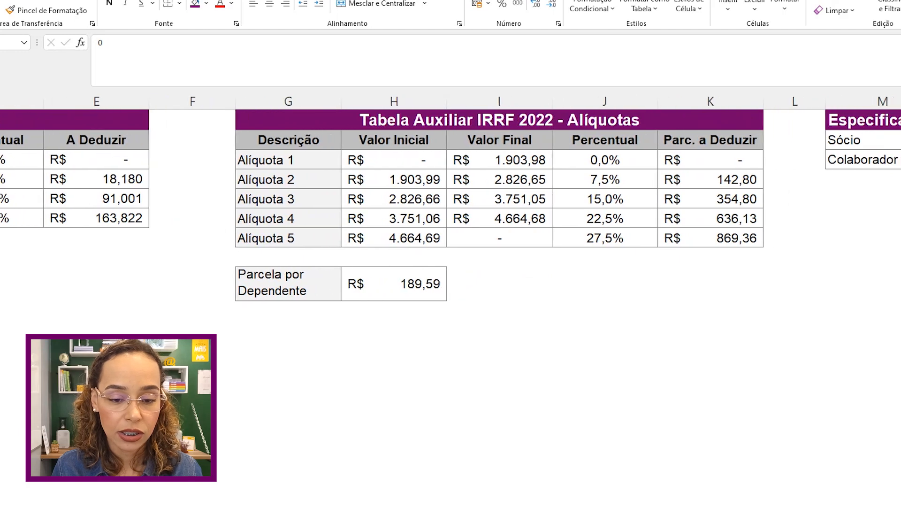
scroll(451, 197, "right", 2)
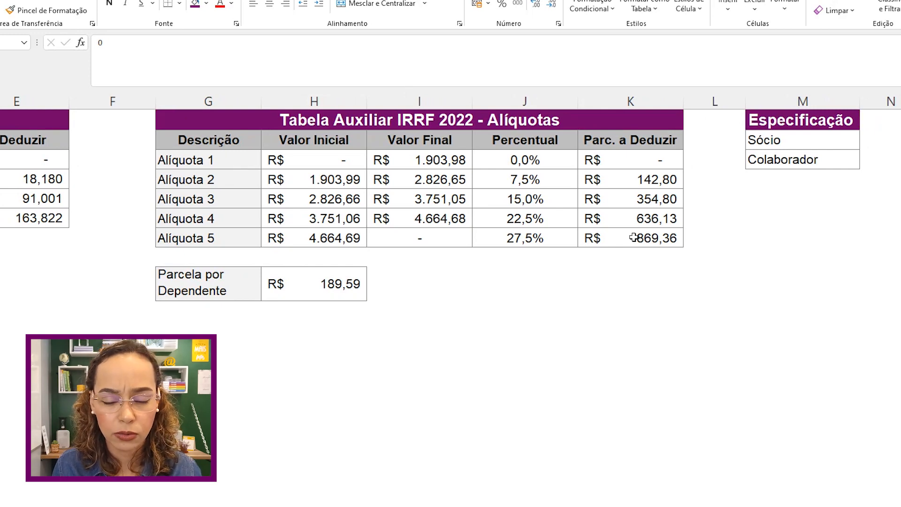
scroll(450, 179, "left", 3)
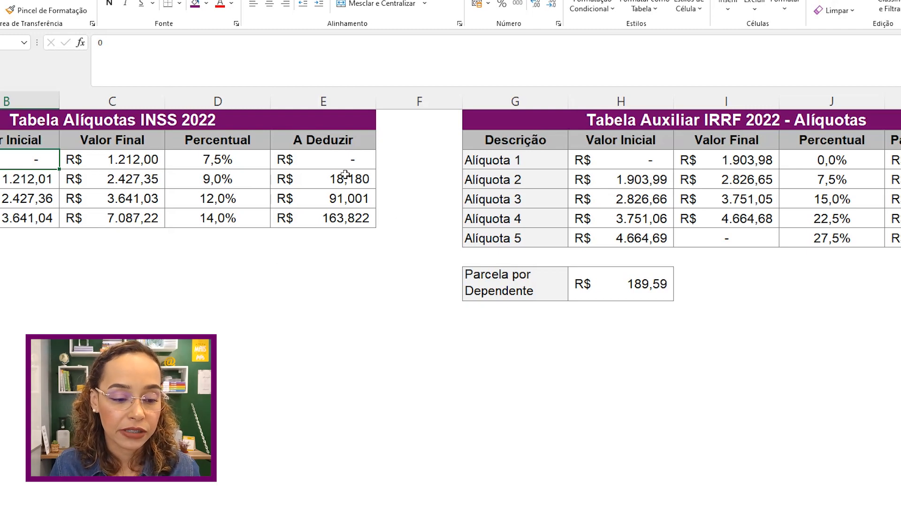
Step: Try adding and removing a decimal place on the A Deduzir values in E3:E6 of the INSS table
left_click(319, 203)
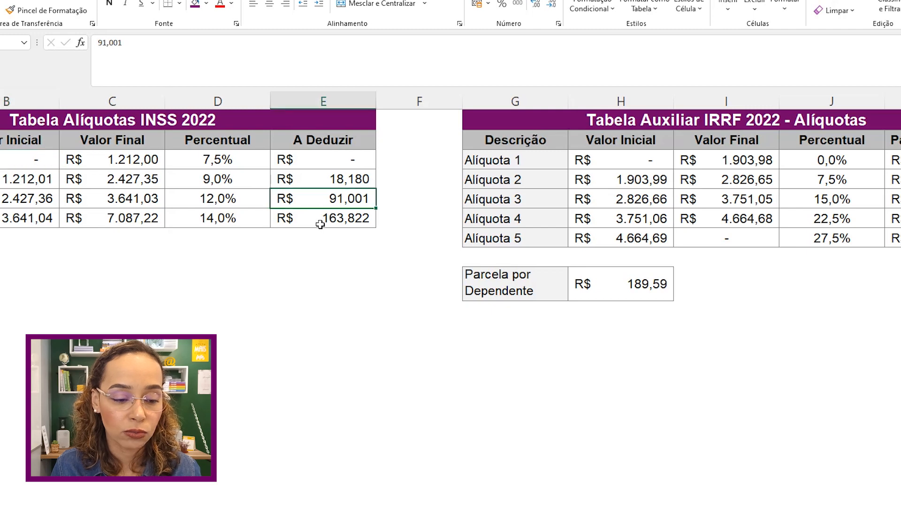
left_click(314, 218)
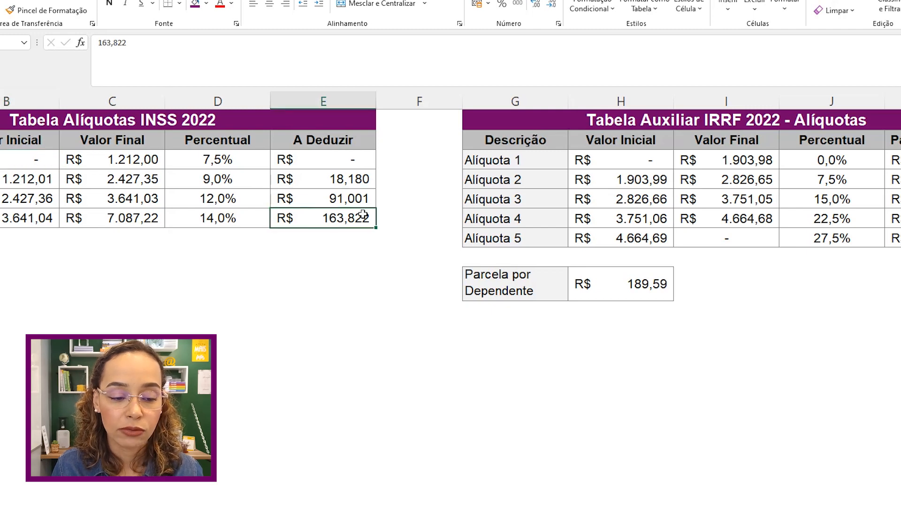
left_click_drag(359, 167, 357, 216)
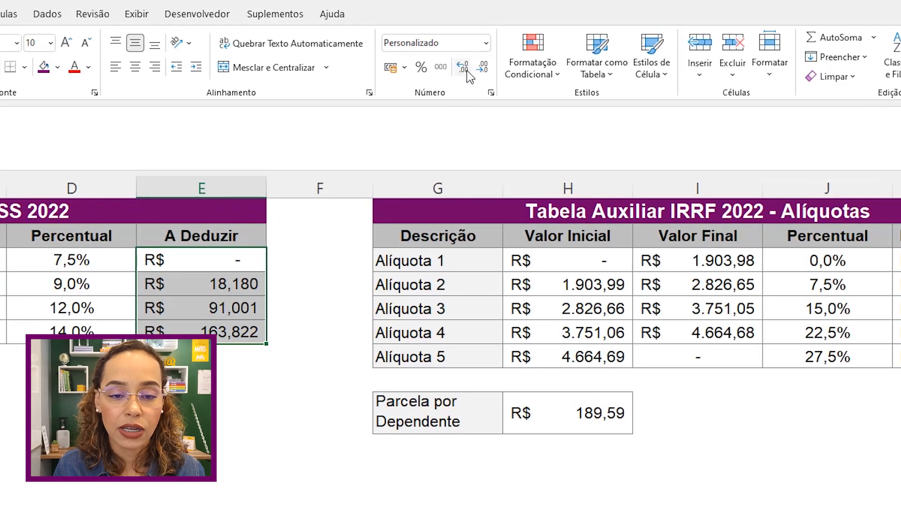
left_click(463, 68)
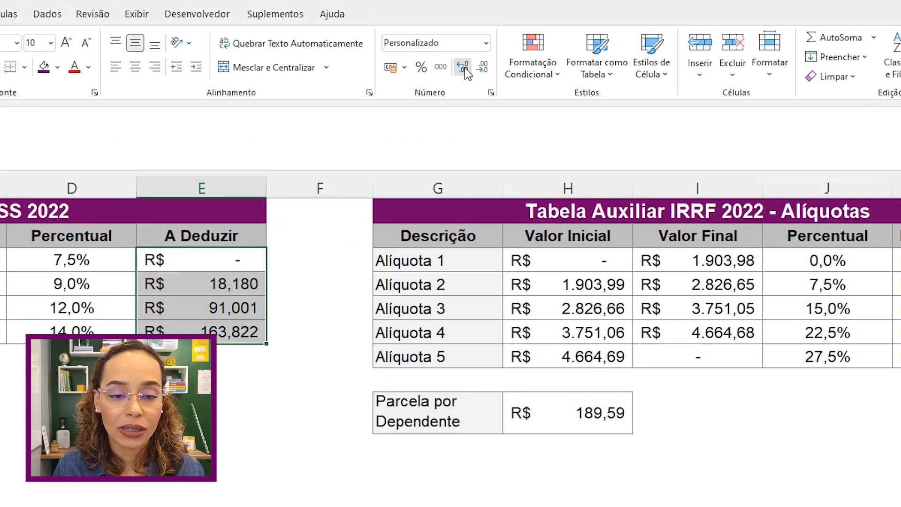
left_click(484, 69)
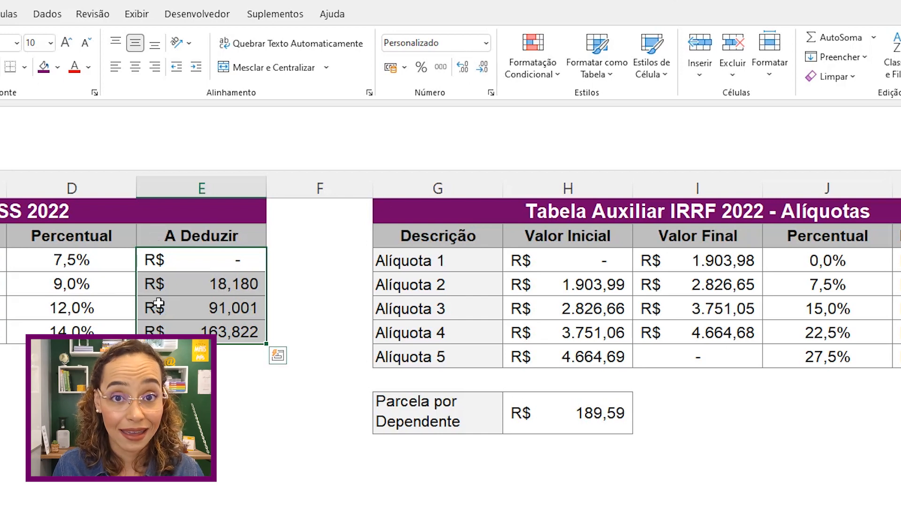
Step: Examine the Especificação, % FGTS and Vale Transporte tables on the Base sheet
left_click(459, 323)
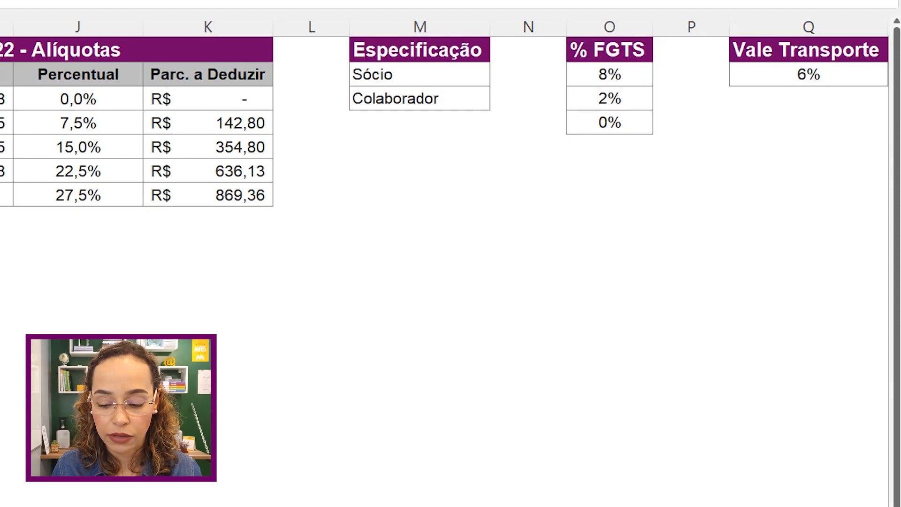
scroll(443, 253, "right", 1)
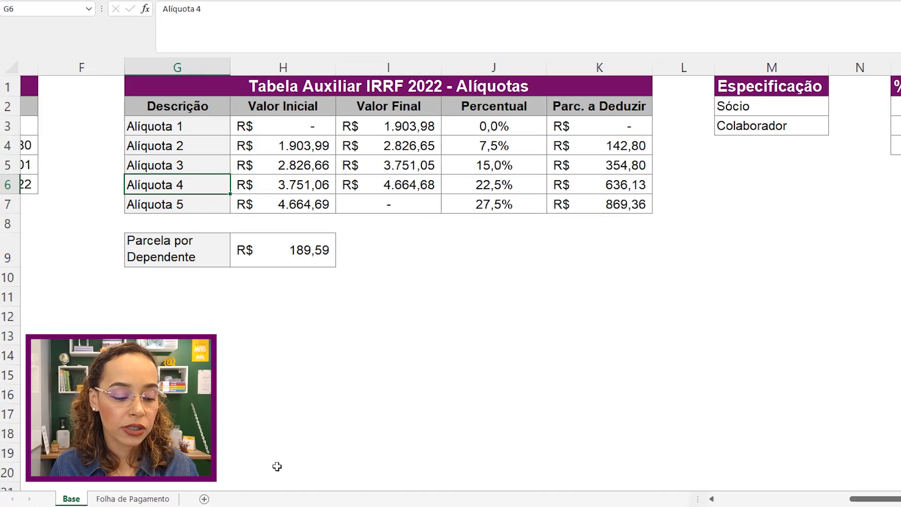
scroll(451, 282, "left", 4)
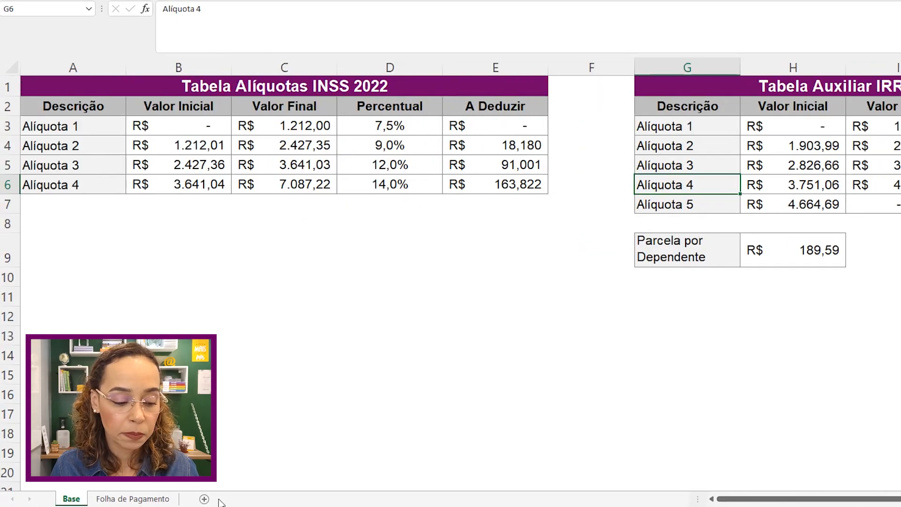
Step: On the Folha de Pagamento sheet, set up data validation for the Descrição cell C4 that allows a Lista
left_click(154, 500)
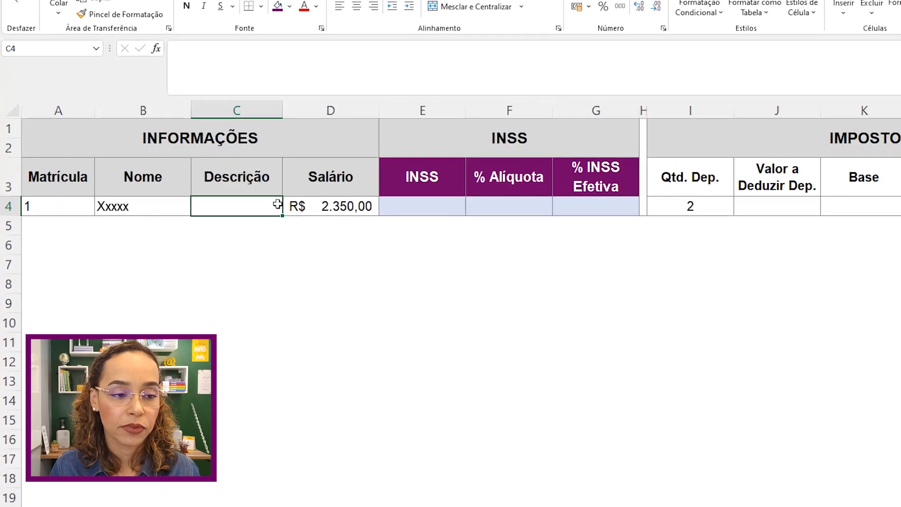
left_click(306, 10)
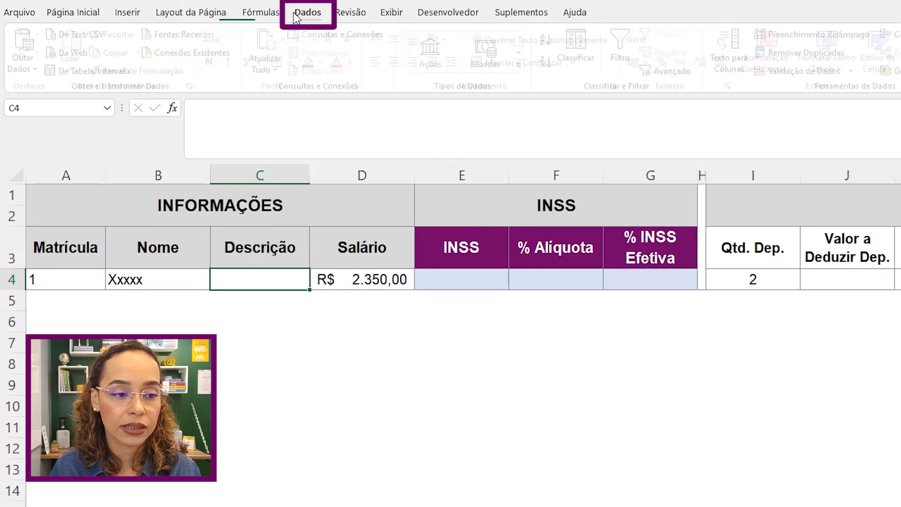
left_click(828, 71)
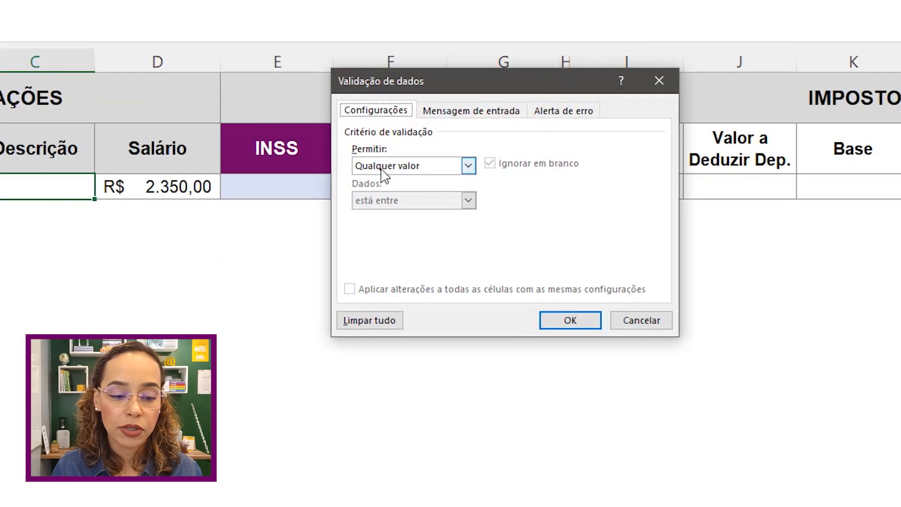
left_click(382, 169)
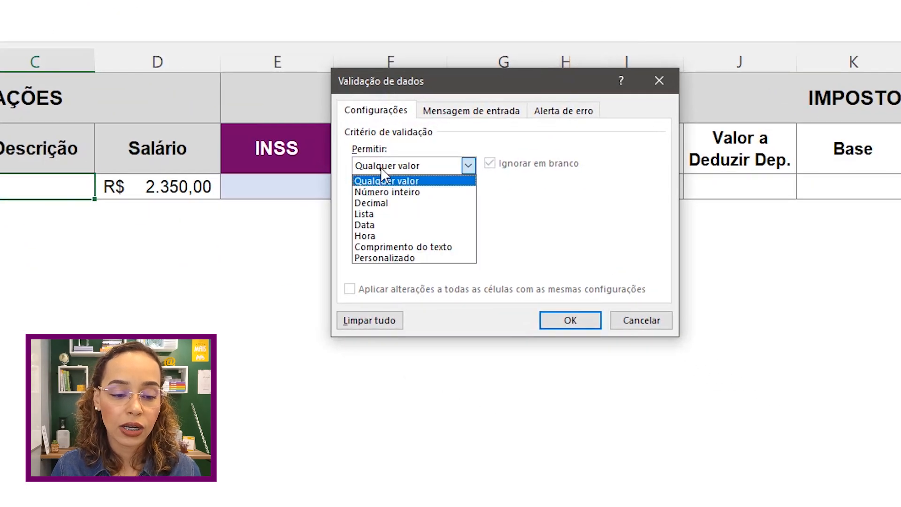
left_click(389, 218)
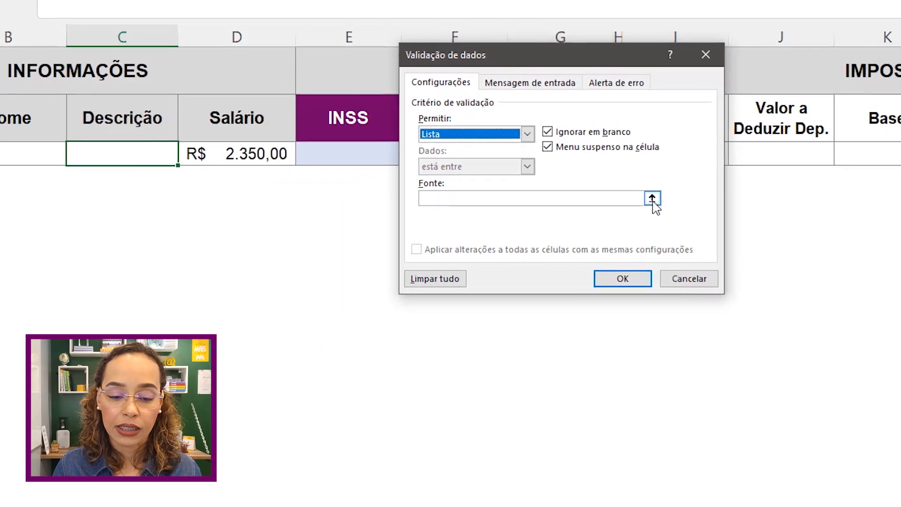
Step: Set the validation list's source to the Sócio and Colaborador cells, =Base!$M$2:$M$3, and apply the rule
left_click(652, 198)
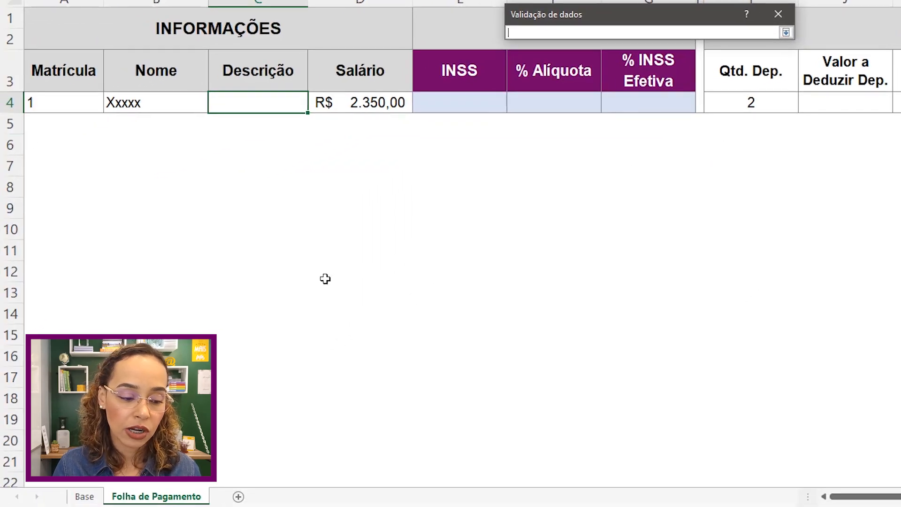
left_click(99, 498)
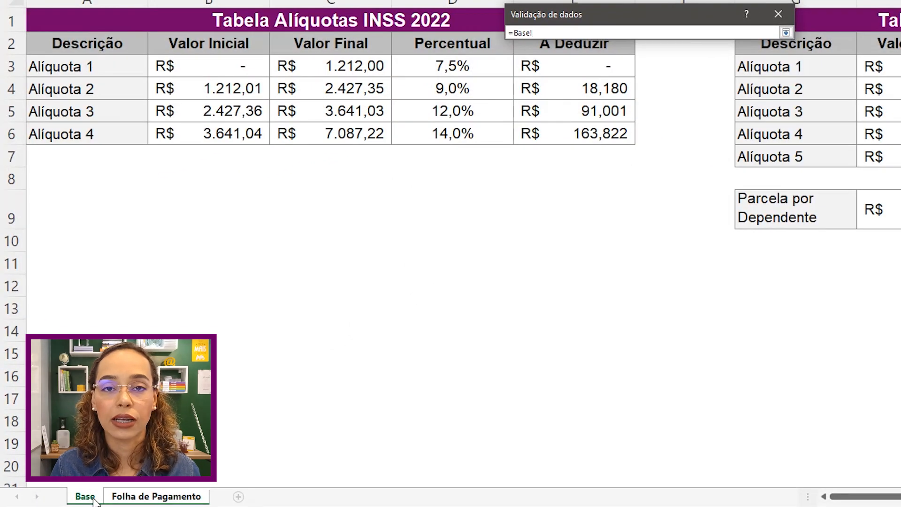
left_click_drag(558, 497, 592, 499)
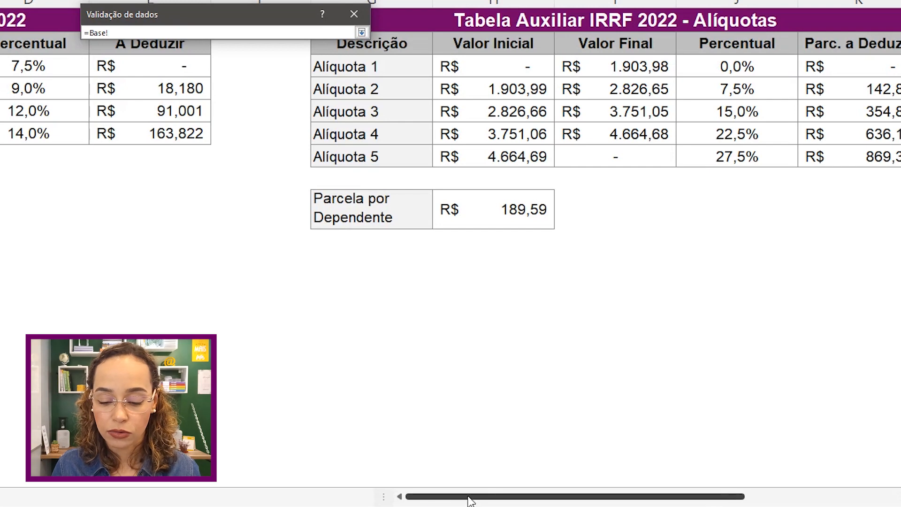
left_click_drag(503, 499, 614, 498)
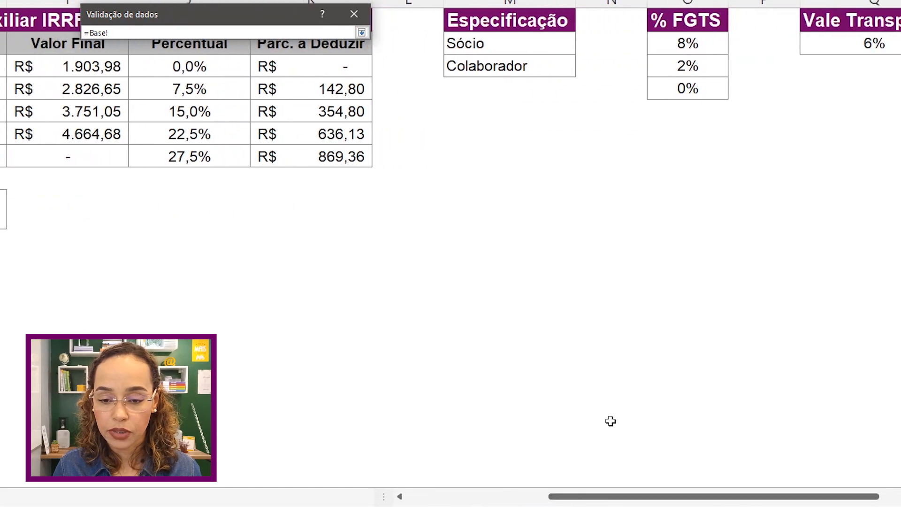
left_click_drag(555, 42, 550, 62)
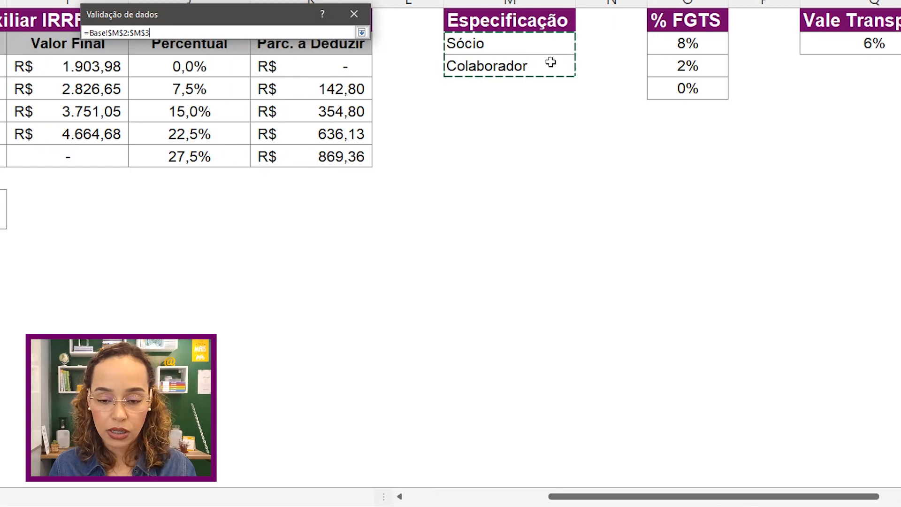
left_click_drag(550, 62, 551, 62)
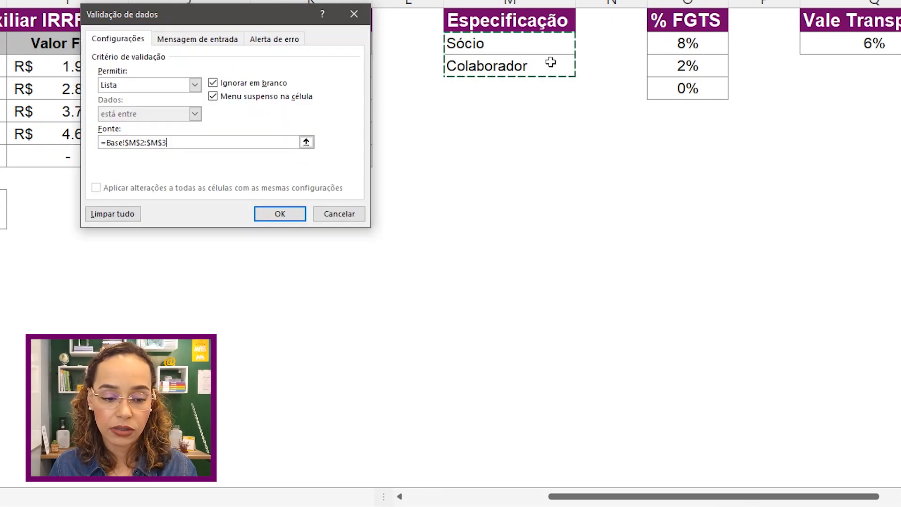
left_click(280, 214)
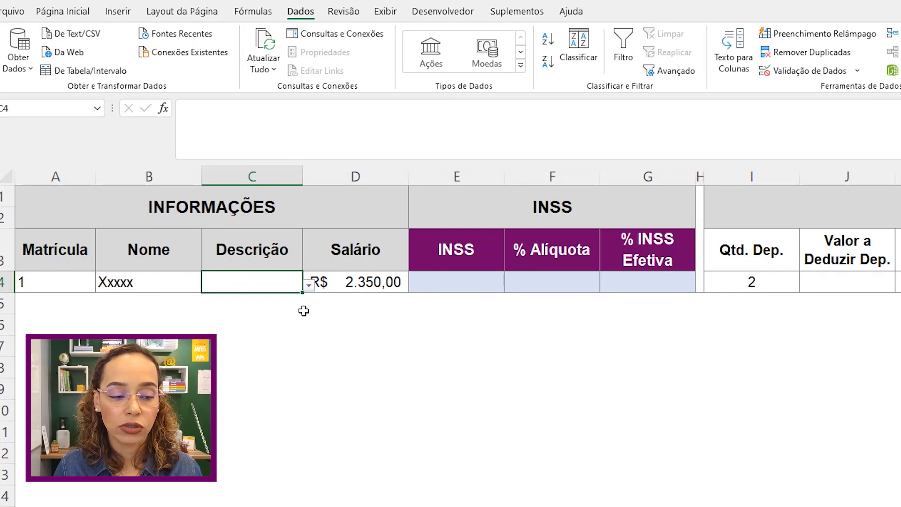
Step: Choose Sócio from the validation list as the description of employee 1 in C4
left_click(309, 286)
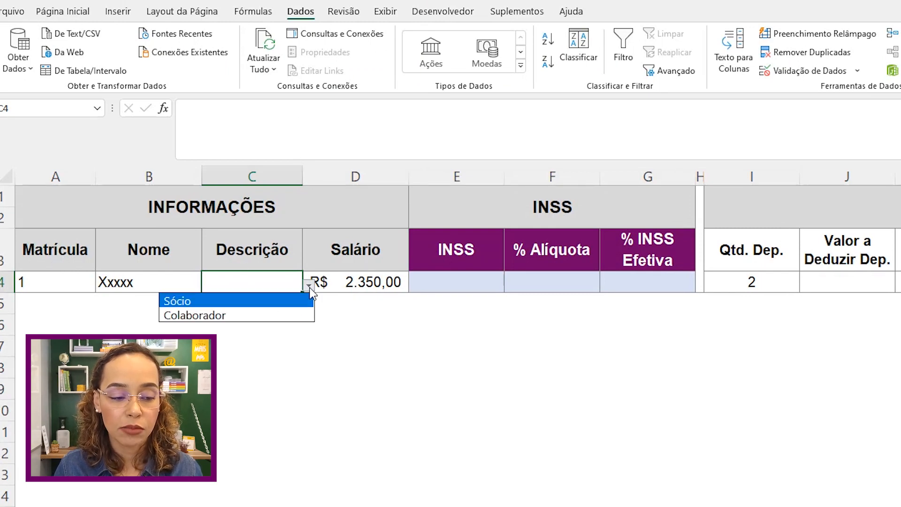
left_click(245, 304)
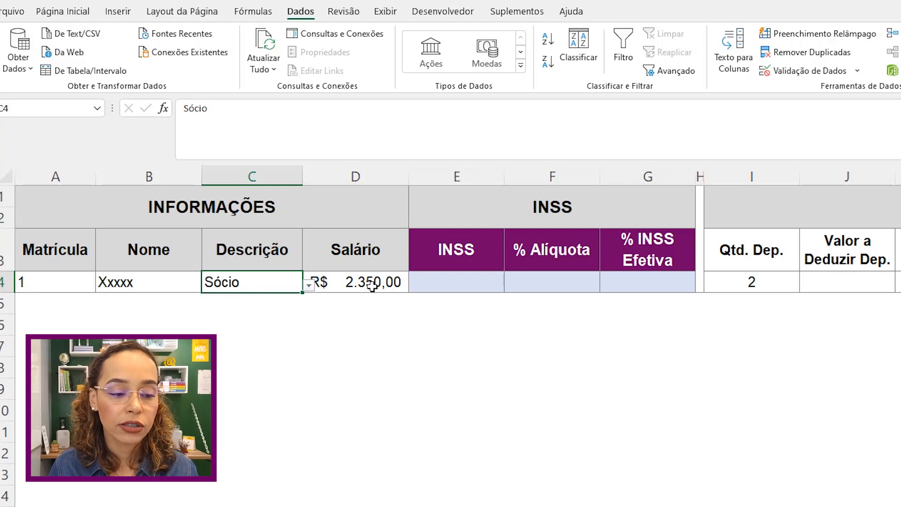
Step: Start the INSS formula in E4 with SE and a nested E function whose first condition is C4="Sócio"
left_click(396, 282)
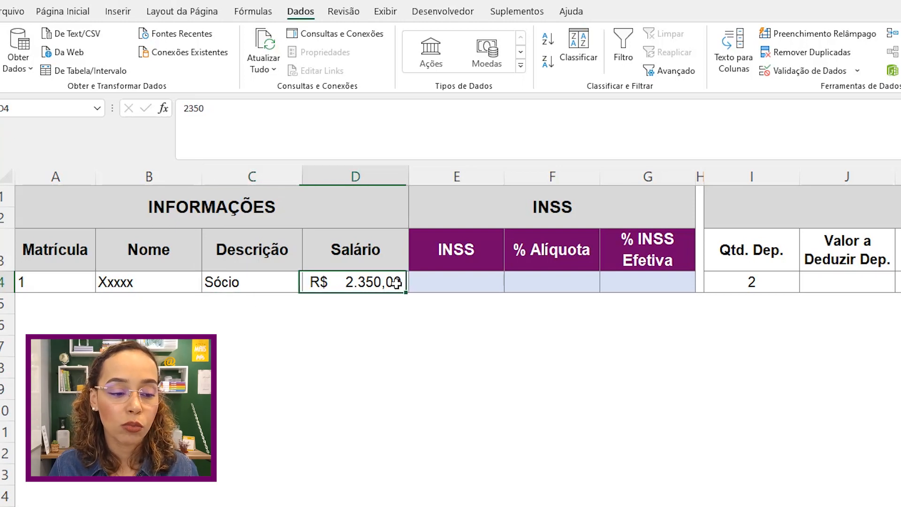
left_click(484, 282)
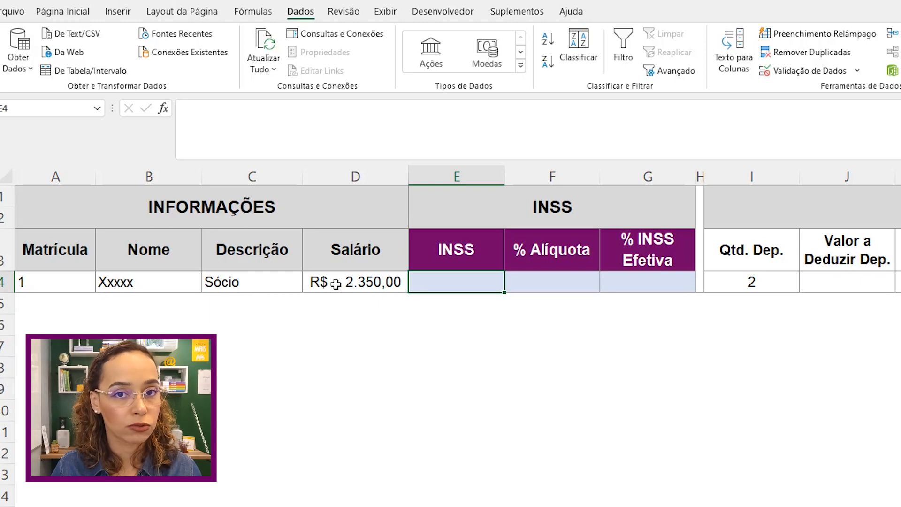
type("=")
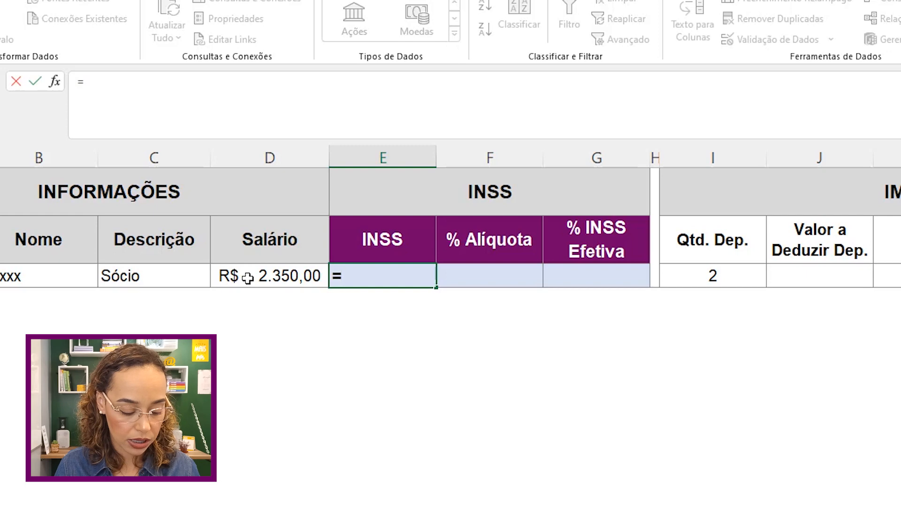
type("Se")
key("Tab")
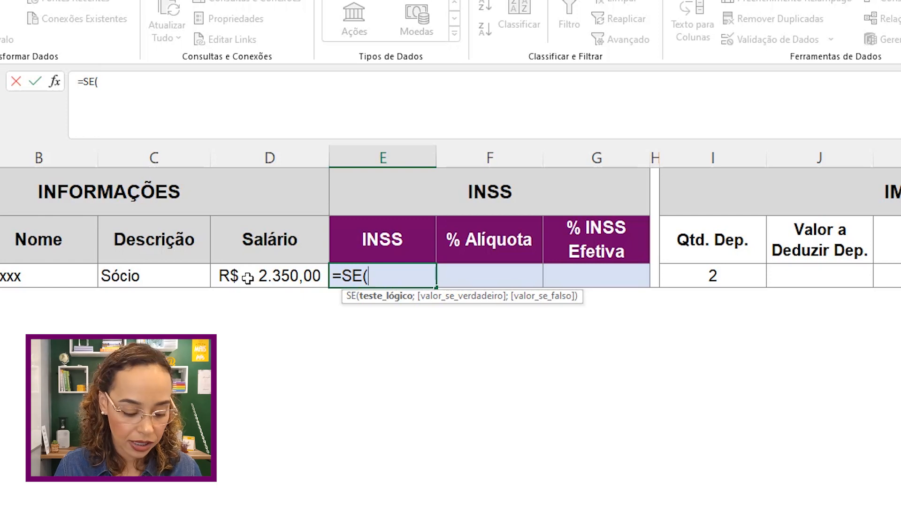
type("E")
key("Tab")
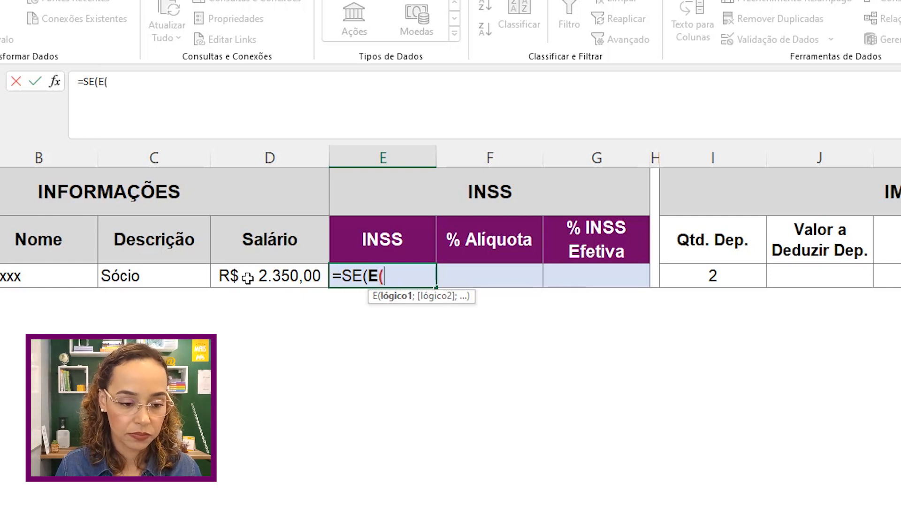
left_click(190, 277)
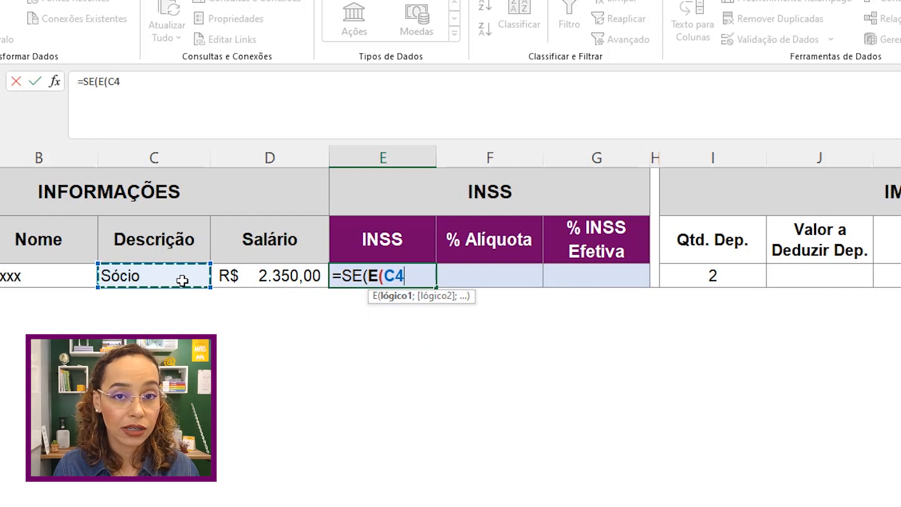
type("=")
type("\"S")
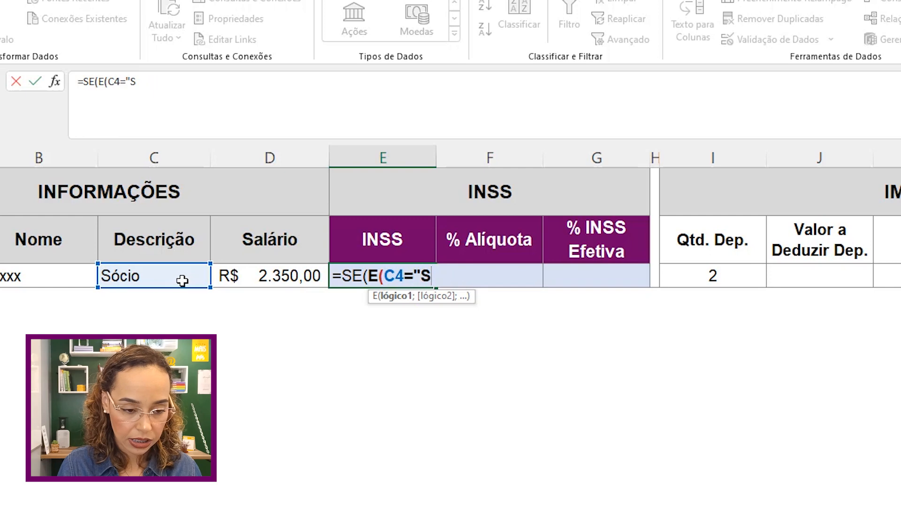
type("ócio\"")
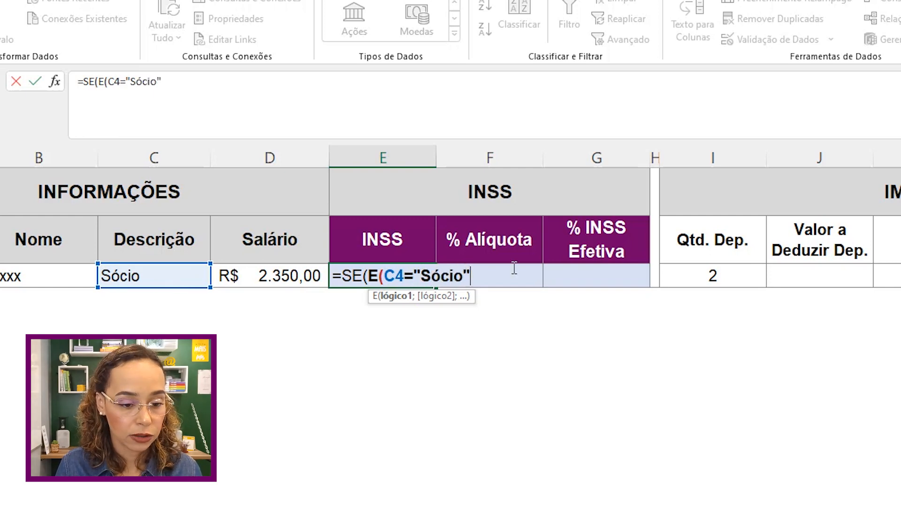
type(";")
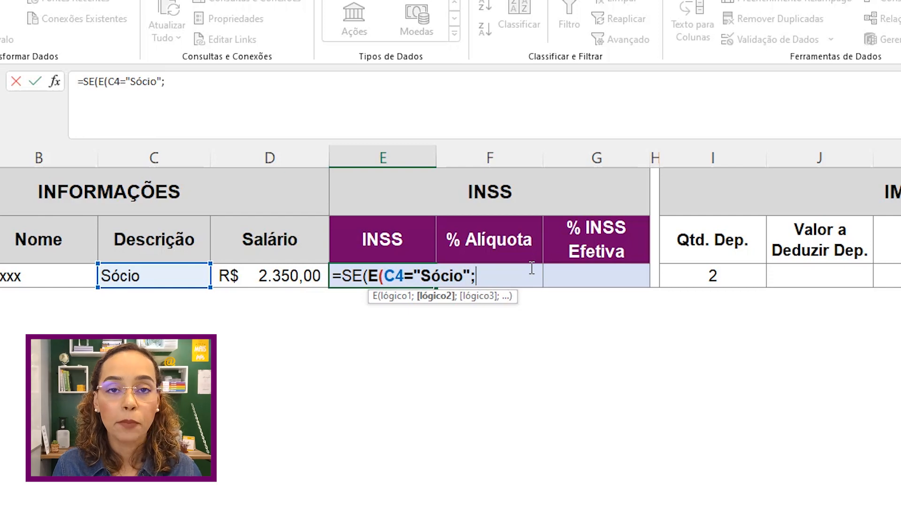
Step: Add the second condition that D4 is at most the highest INSS Valor Final, D4<=Base!$C$6 as an absolute reference, and close the E function
left_click(286, 275)
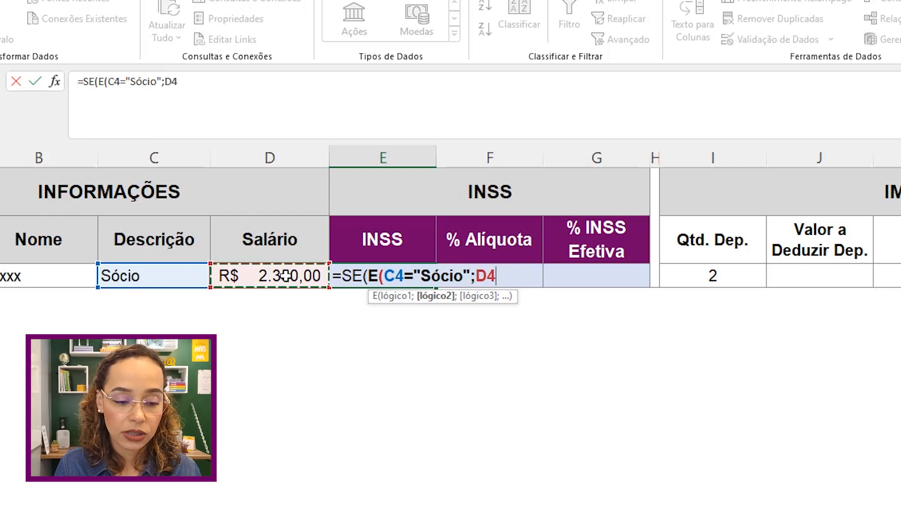
type("<=")
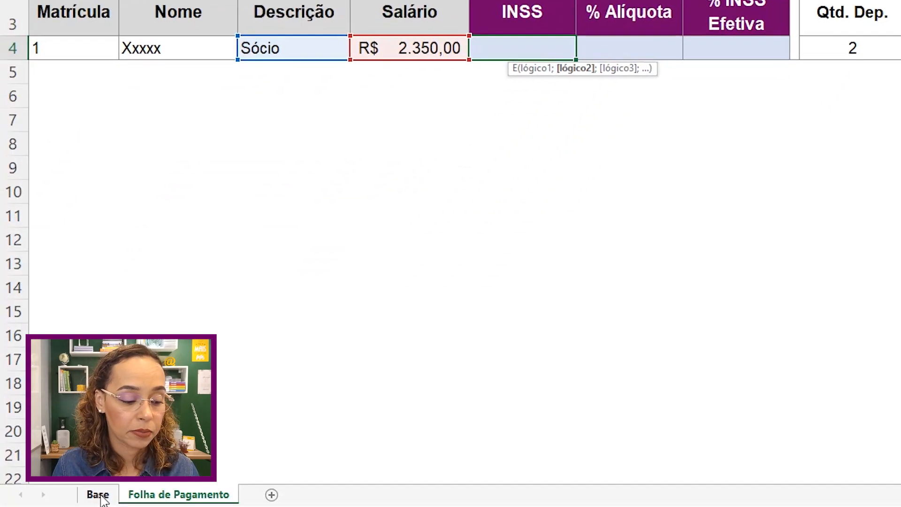
left_click(97, 494)
left_click(424, 280)
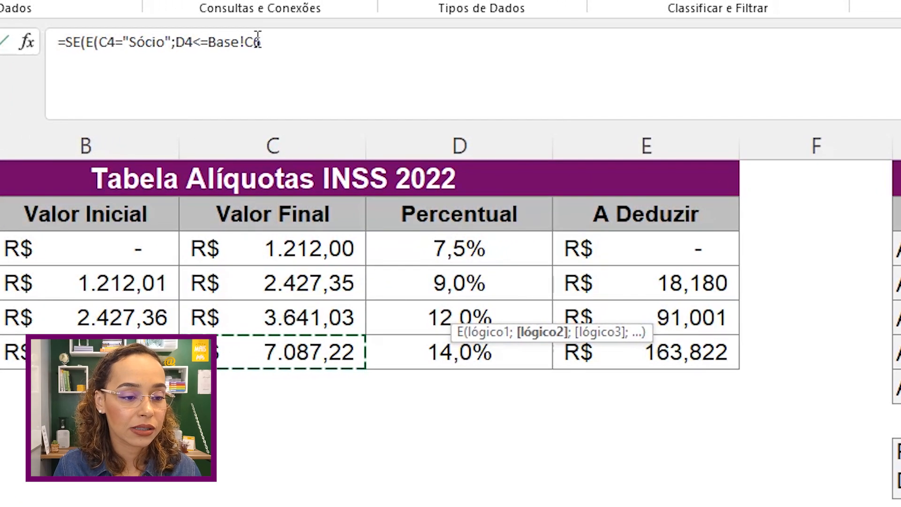
left_click(274, 41)
key("F4")
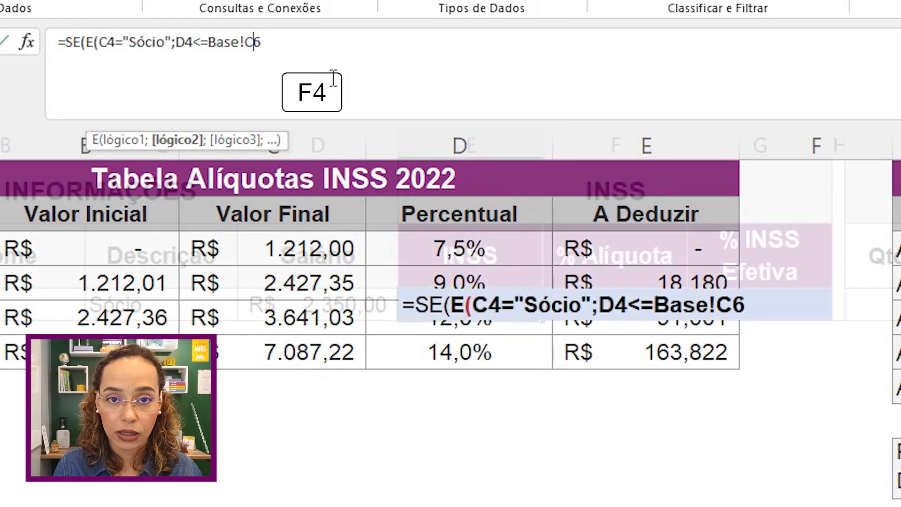
key("F4")
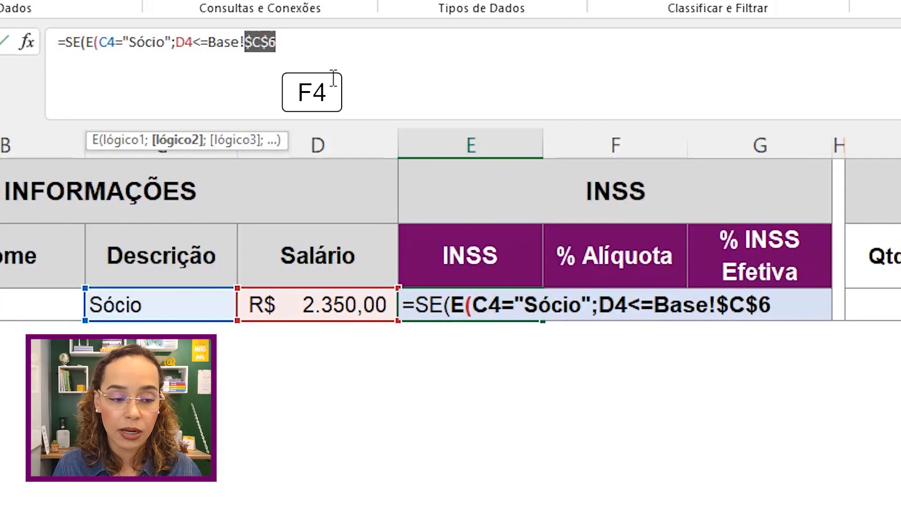
left_click(315, 36)
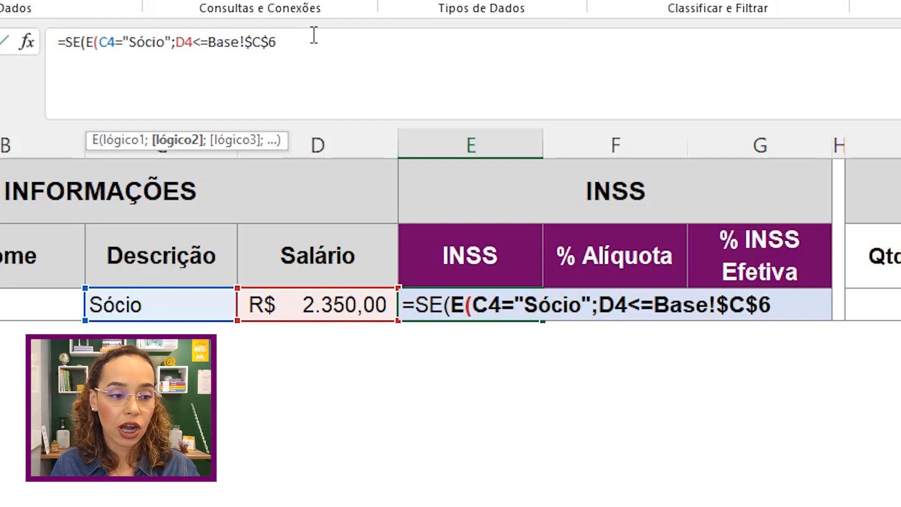
type(")")
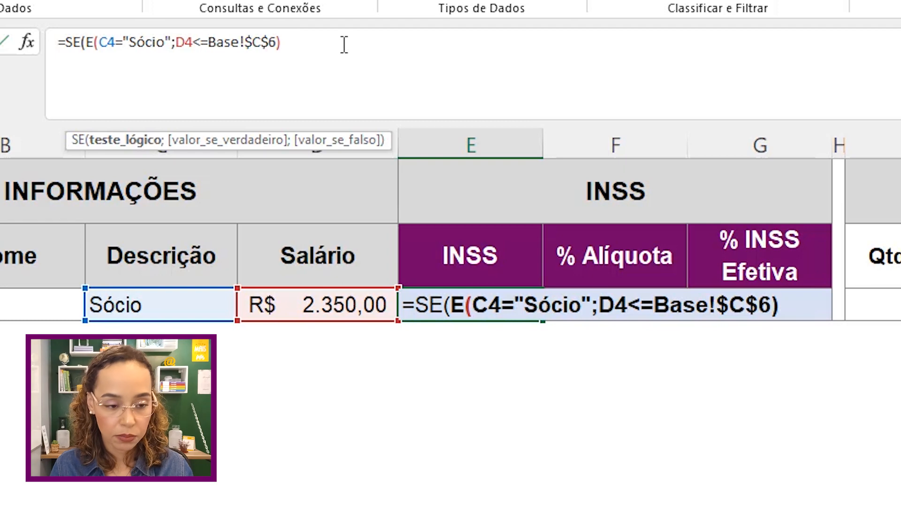
Step: Give the salary in D4 of Folha de Pagamento multiplied by 11% as the SE formula's value if true
type(";")
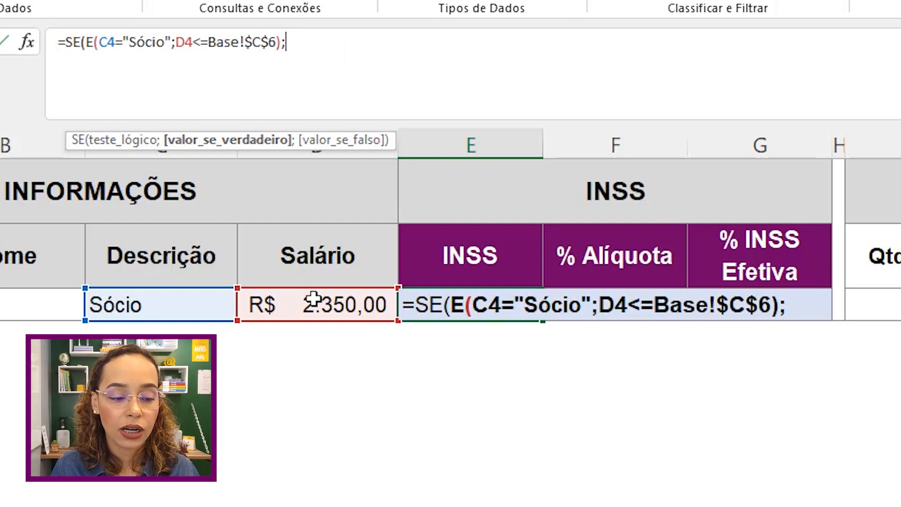
left_click(310, 302)
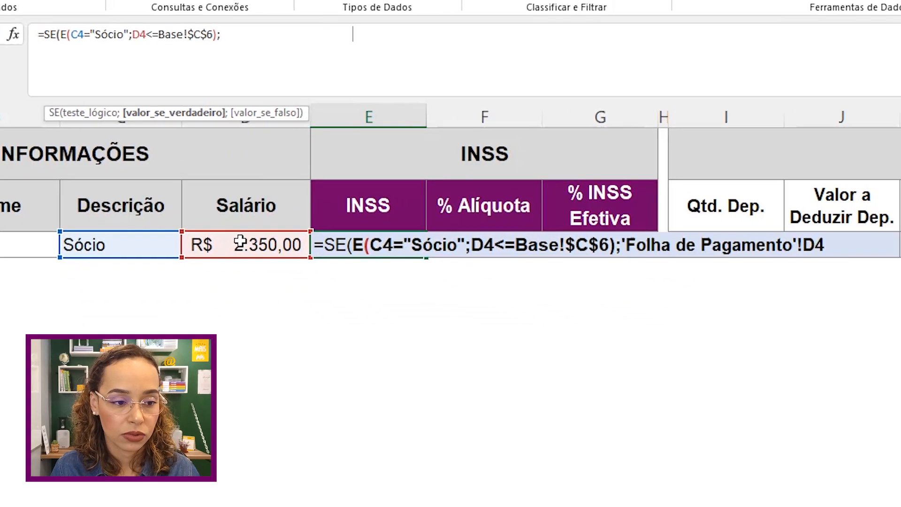
type("*")
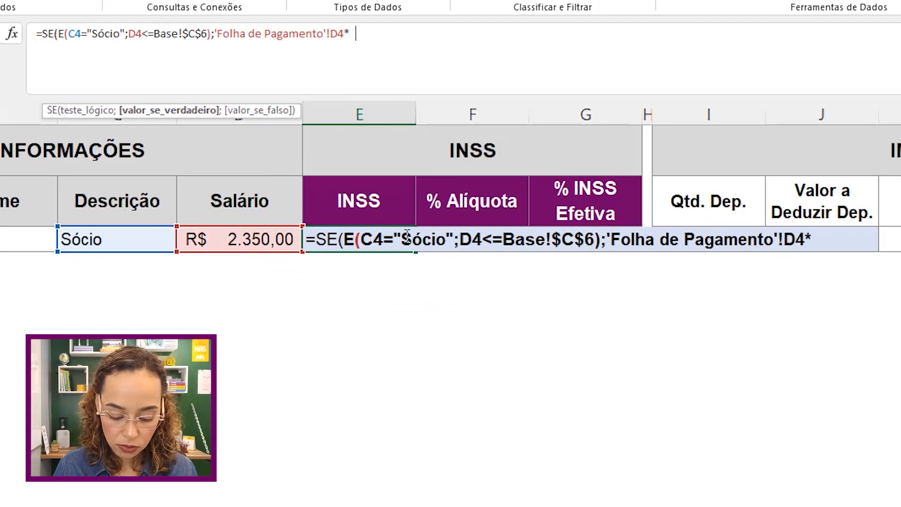
type("11%")
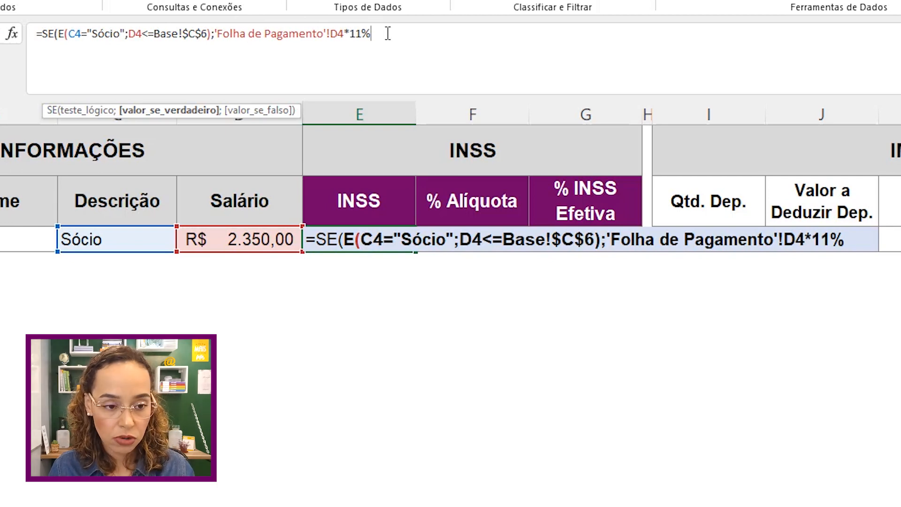
type(";")
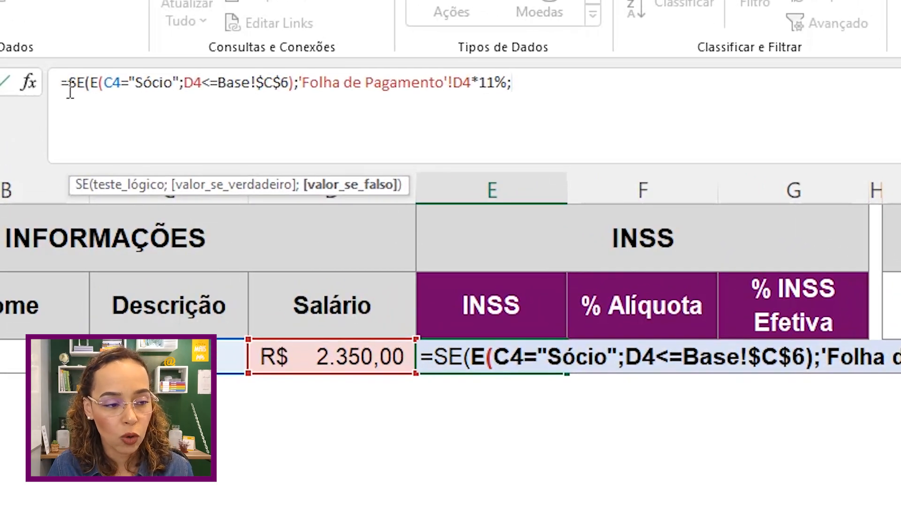
Step: Copy the SE(E(...)); test into the value-if-false argument and change its salary comparison to D4>Base!$C$6
left_click_drag(69, 89, 299, 90)
key("ctrl+c")
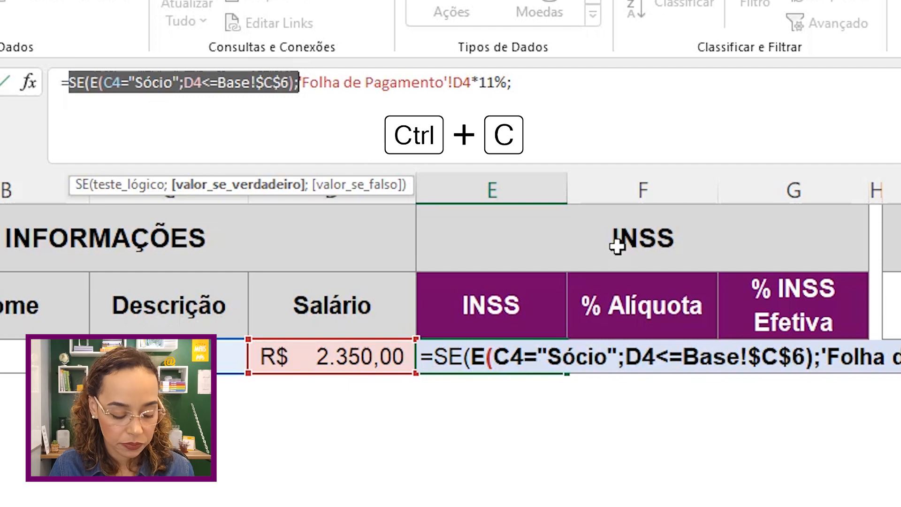
left_click(554, 86)
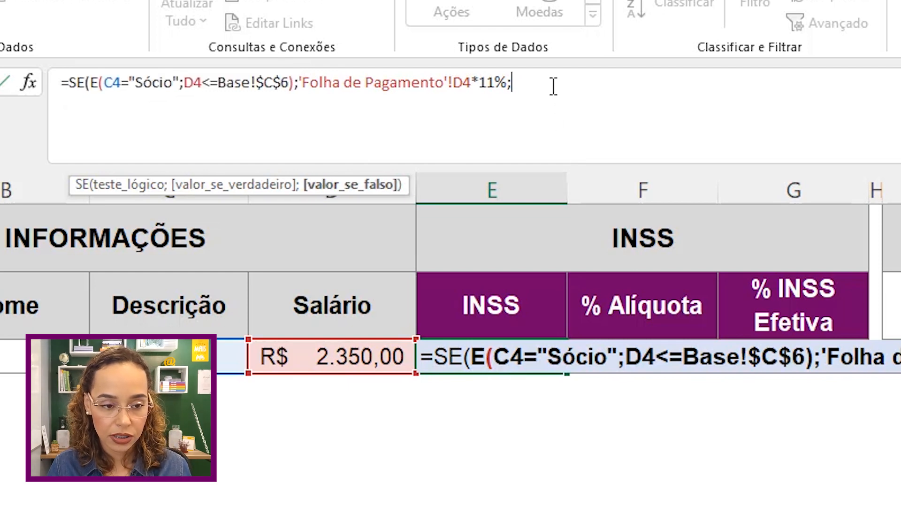
key("ctrl+v")
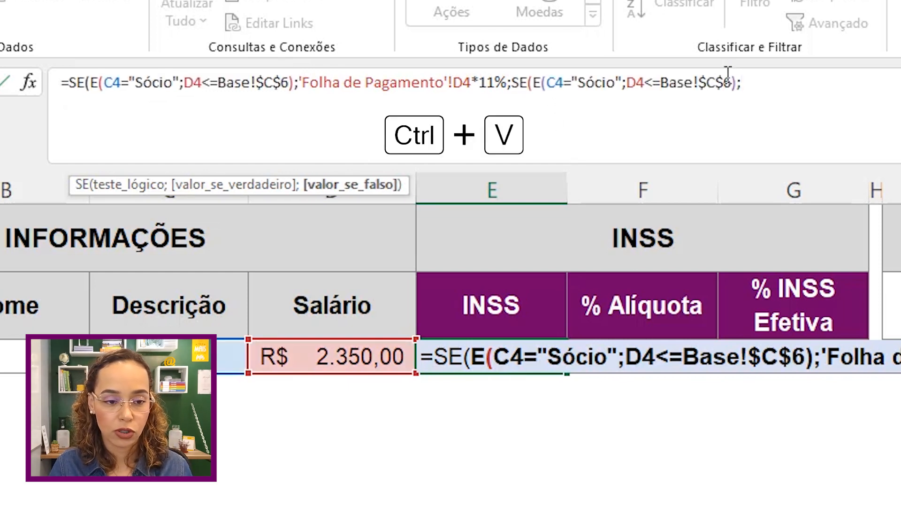
left_click(646, 83)
left_click_drag(660, 83, 645, 83)
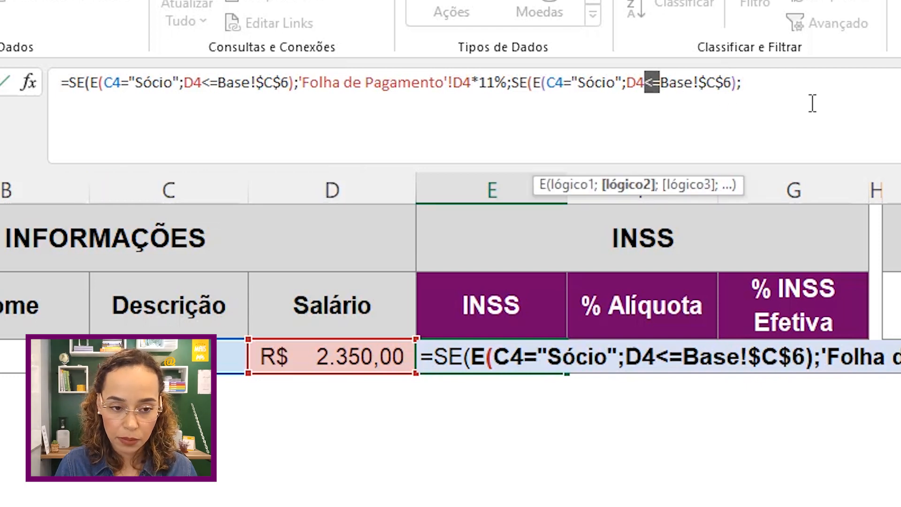
key("BackSpace")
type(">")
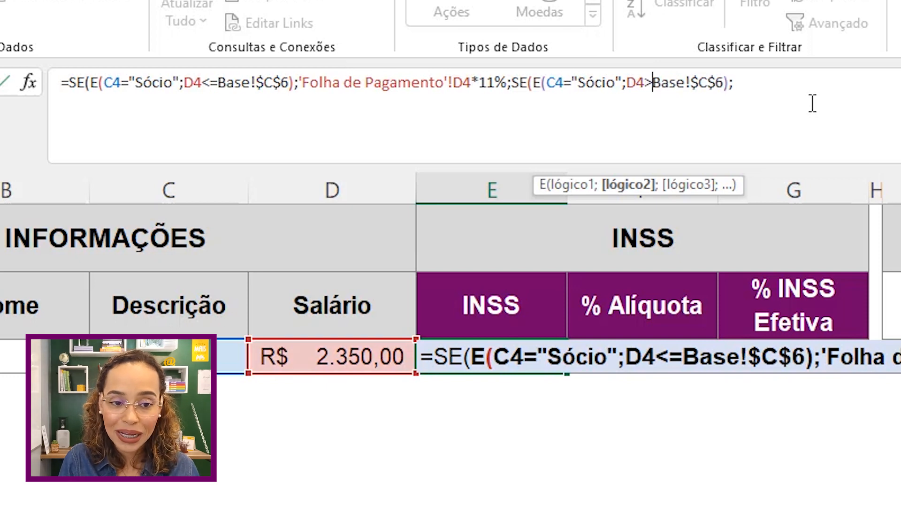
left_click(807, 80)
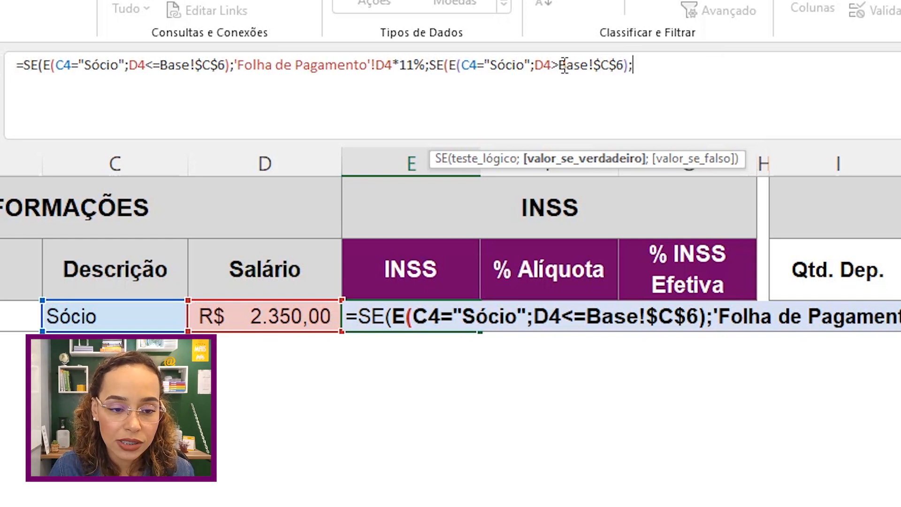
Step: Give the nested SE the value Base!$C$6*11%, close both functions and enter the INSS formula
left_click_drag(558, 64, 626, 65)
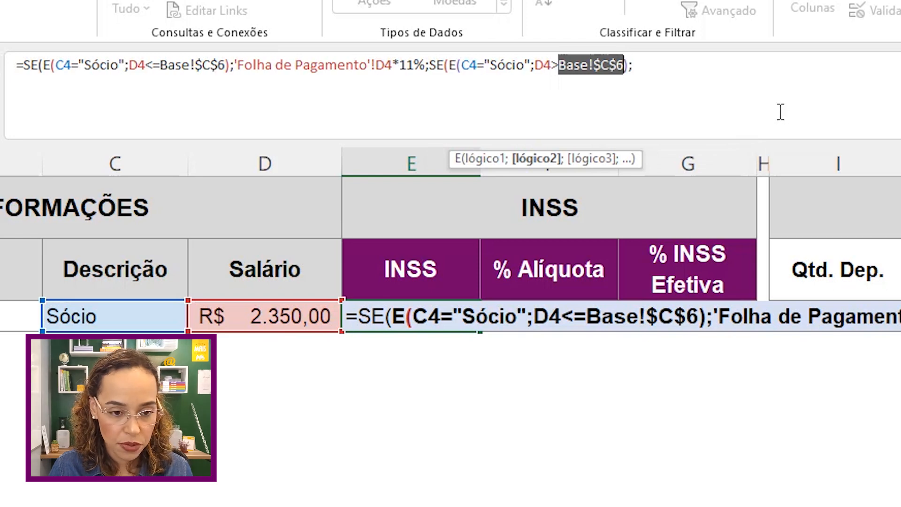
left_click(671, 64)
key("ctrl+v")
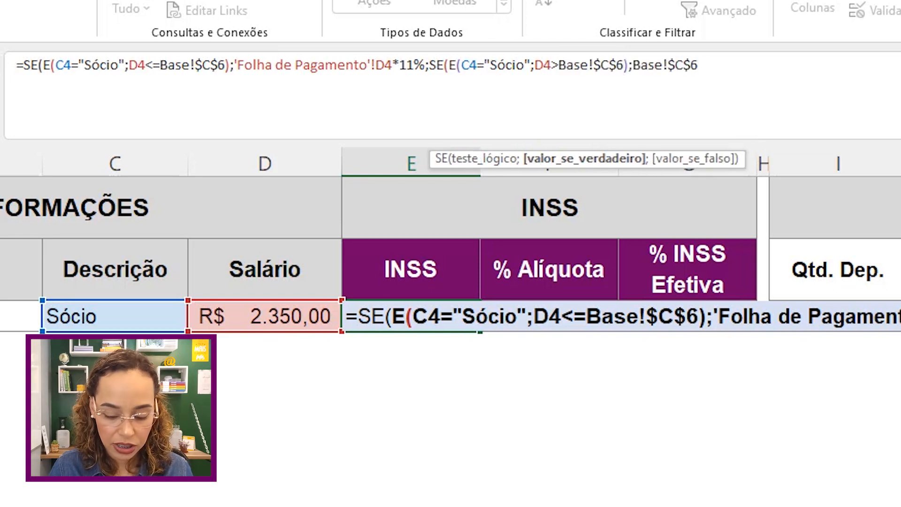
type("*11%")
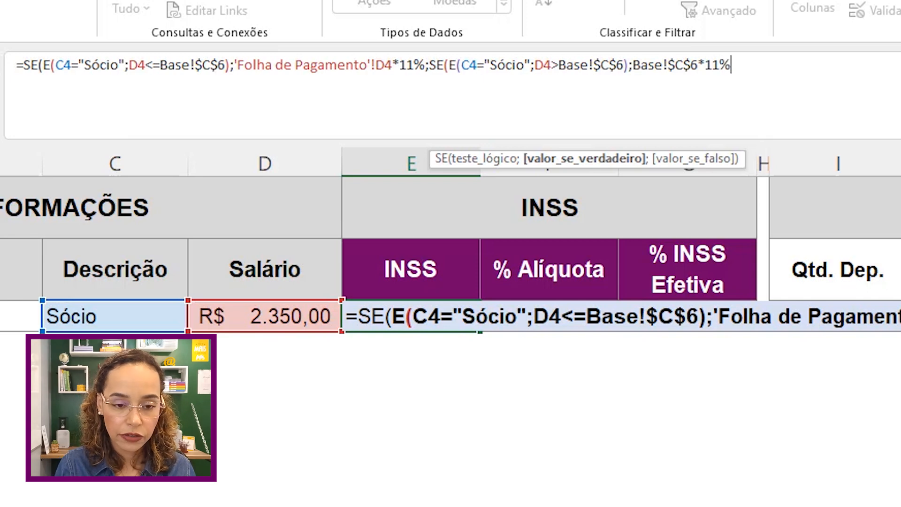
type(")")
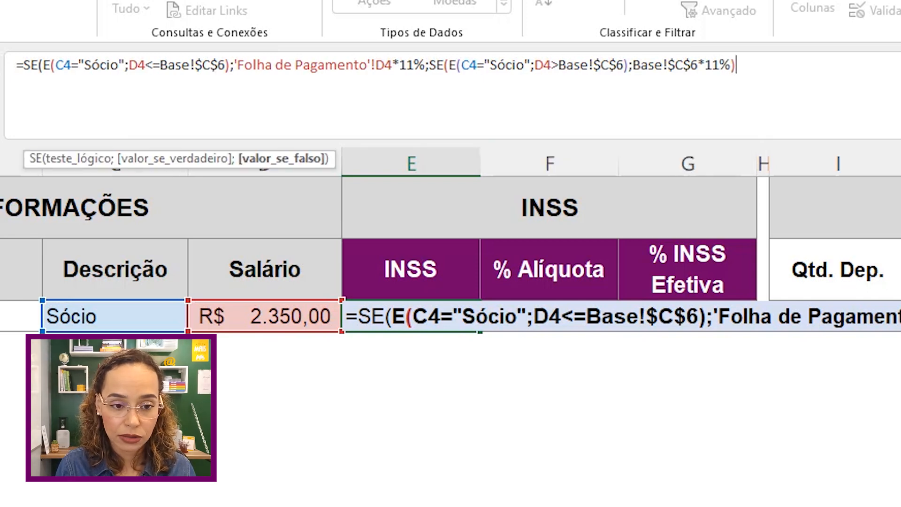
type(")")
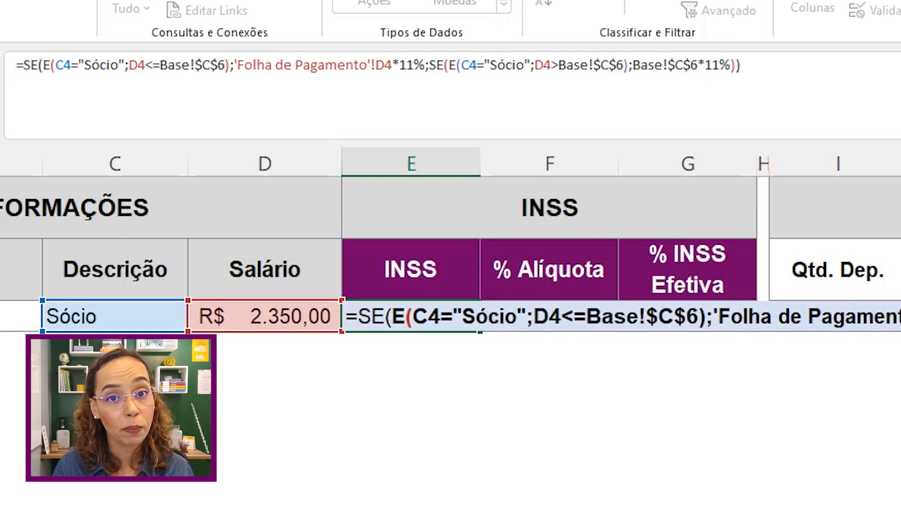
key("Return")
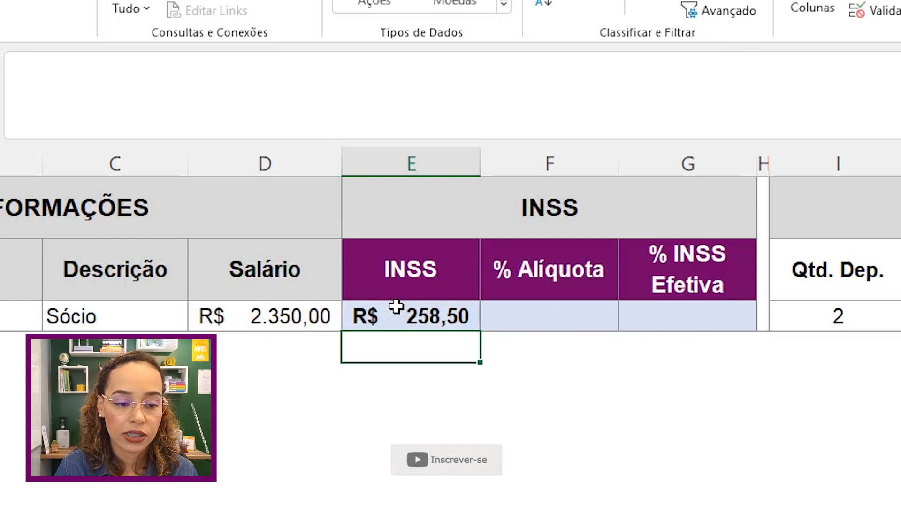
Step: Set the Salário of employee 1 in D4 to 4000 to test the INSS formula
left_click(303, 313)
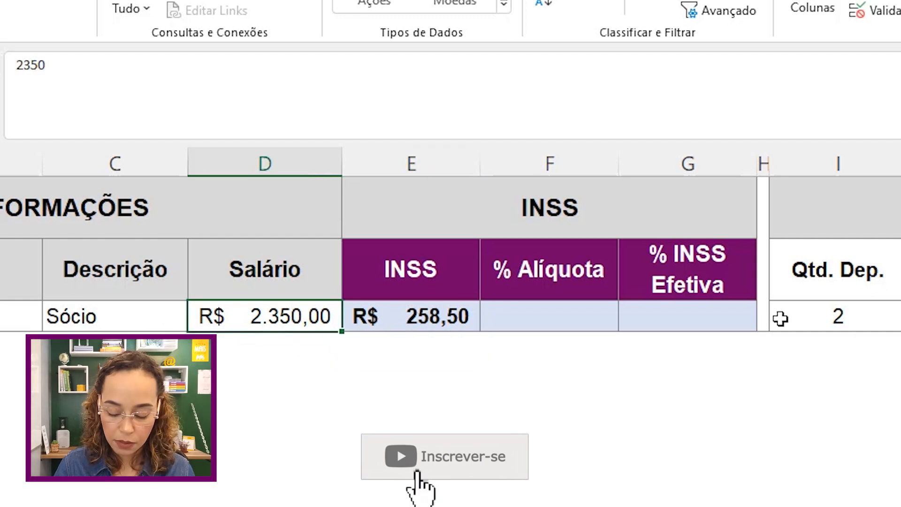
type("7")
key("BackSpace")
type("4000")
key("Return")
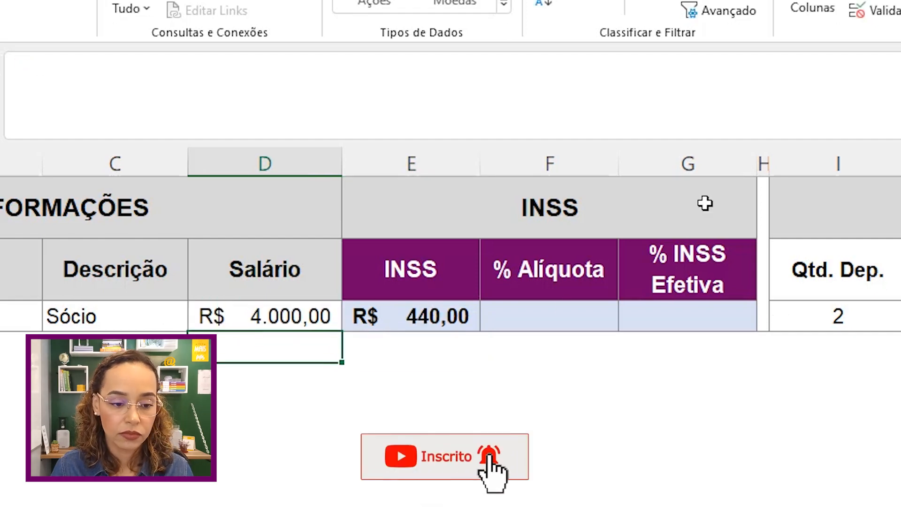
Step: Set the Salário of employee 1 in D4 to 8000 to test the INSS formula above the ceiling
key("Up")
type("8000")
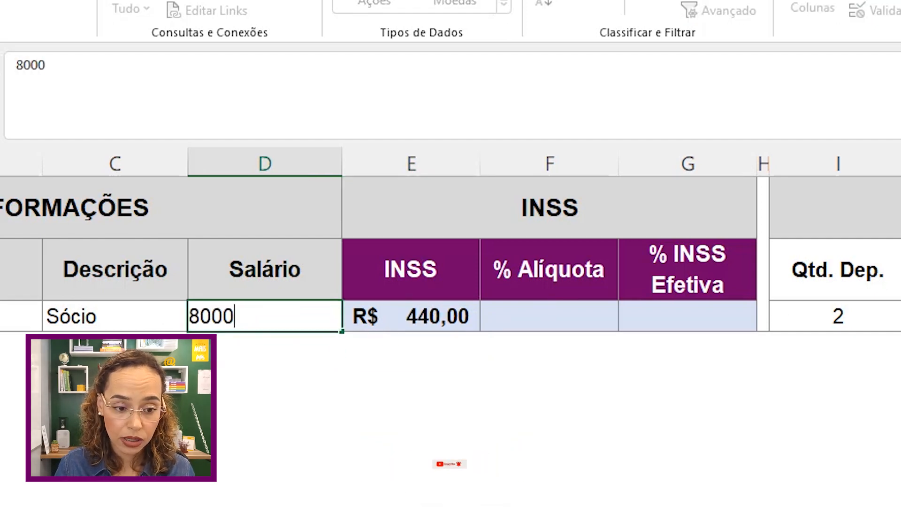
key("Return")
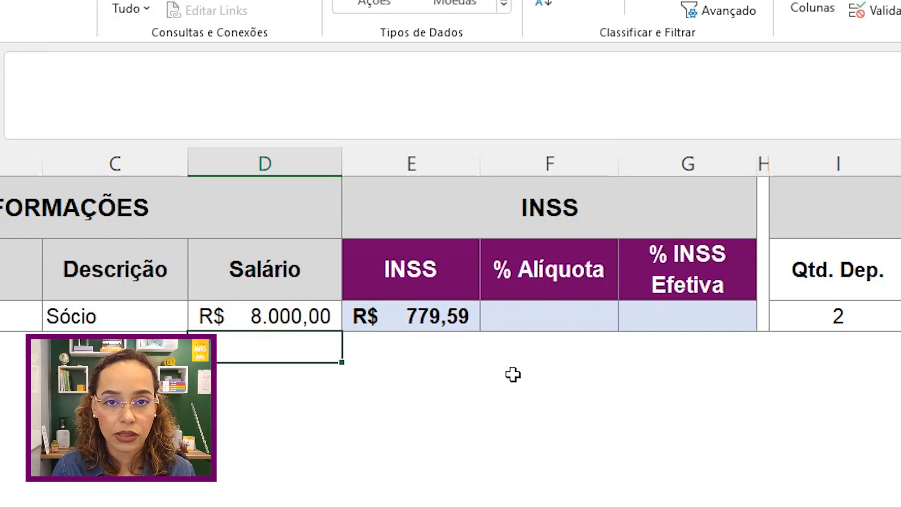
Step: Set the Salário in D4 to 2350 and change the Descrição in C4 to Colaborador
left_click(246, 316)
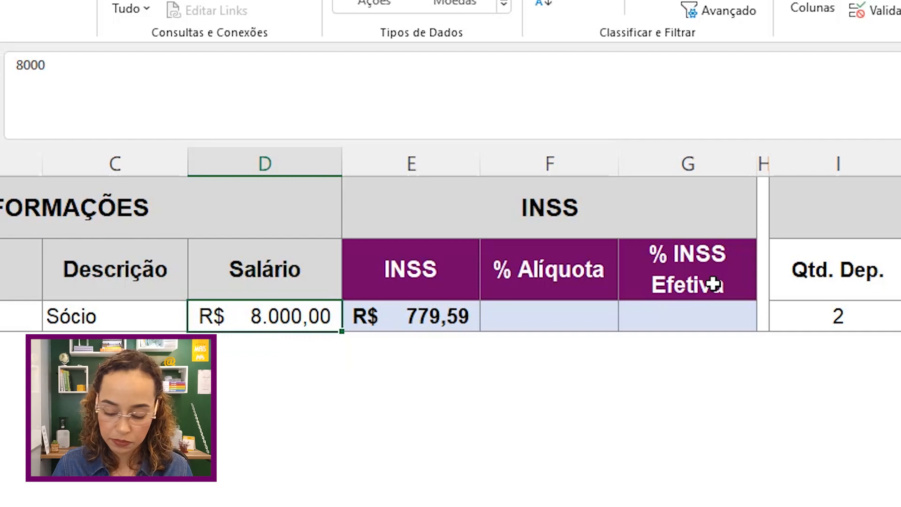
type("2350")
left_click(439, 316)
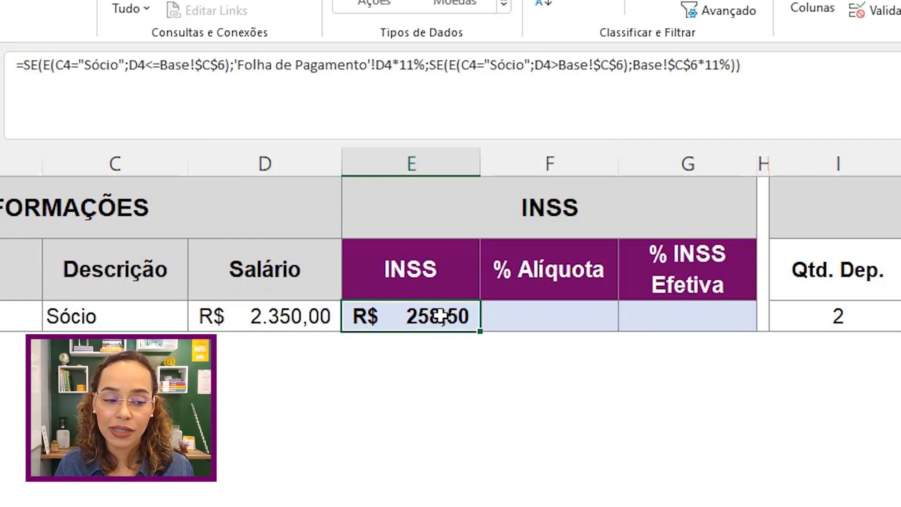
left_click(126, 316)
left_click(197, 321)
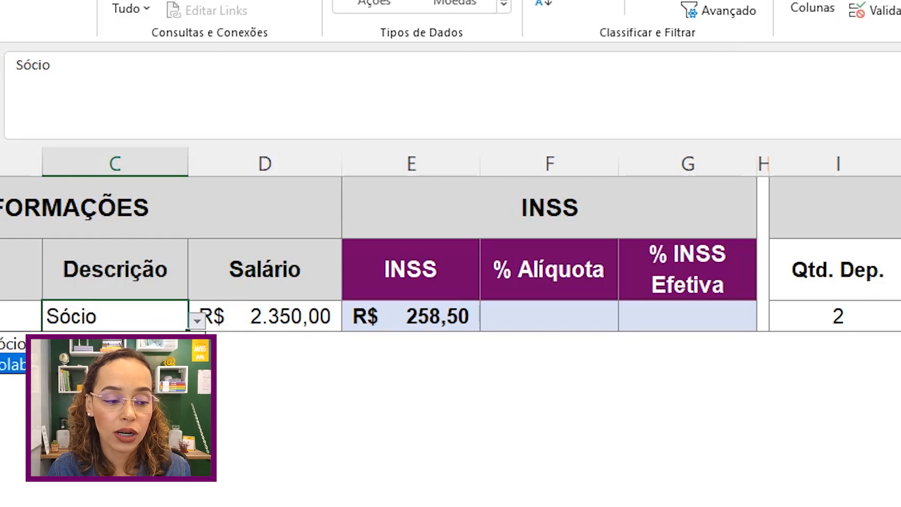
left_click(129, 365)
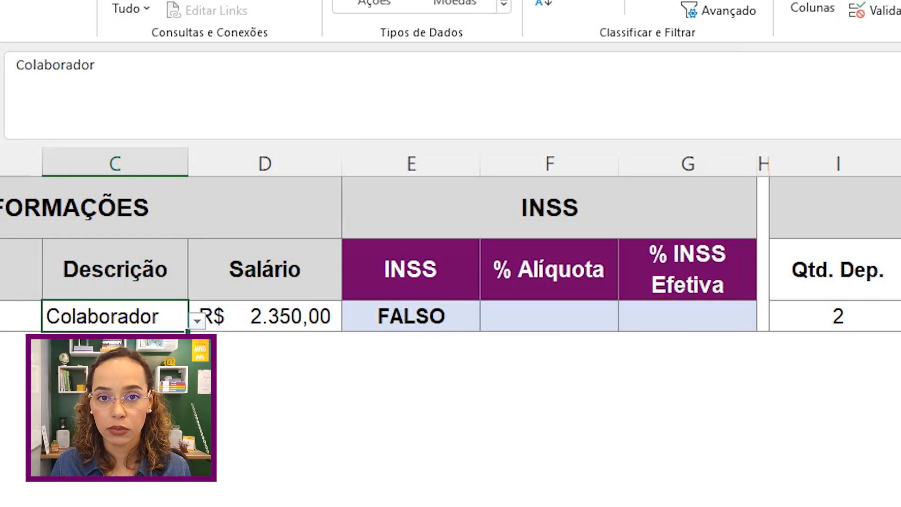
Step: Remove the two closing parentheses from the INSS formula in E4 and begin the nested SE's value-if-false argument
double_click(398, 309)
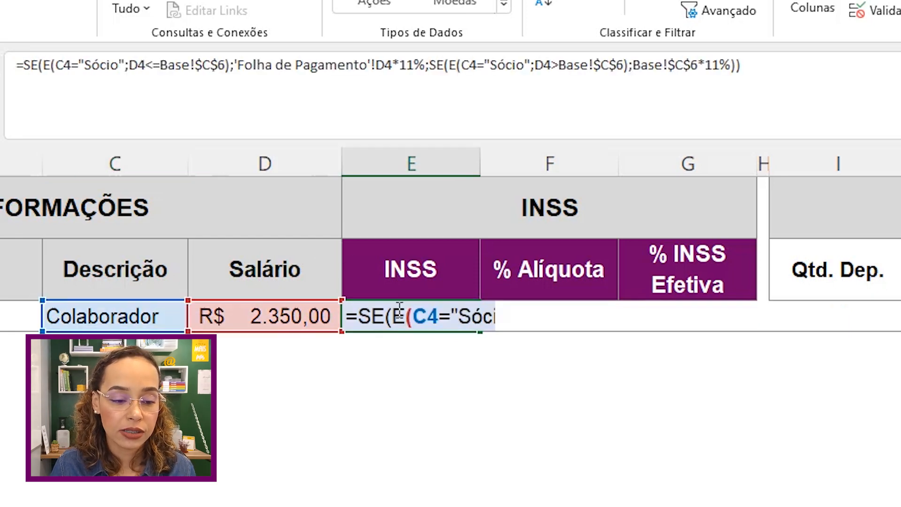
left_click(756, 64)
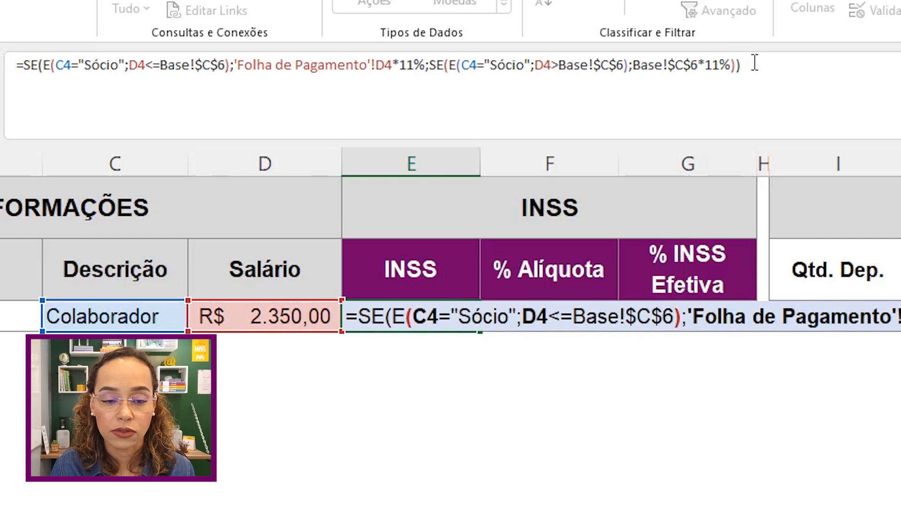
left_click_drag(731, 66, 760, 66)
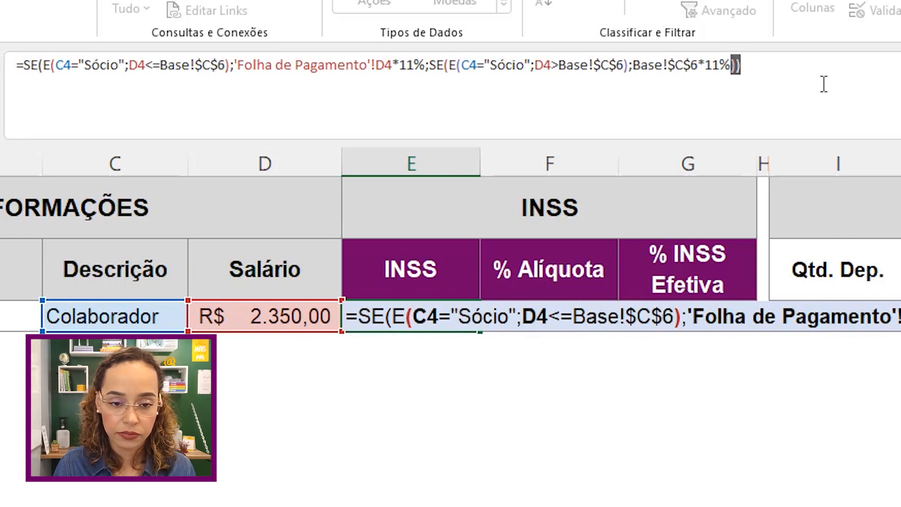
key("BackSpace")
type(";")
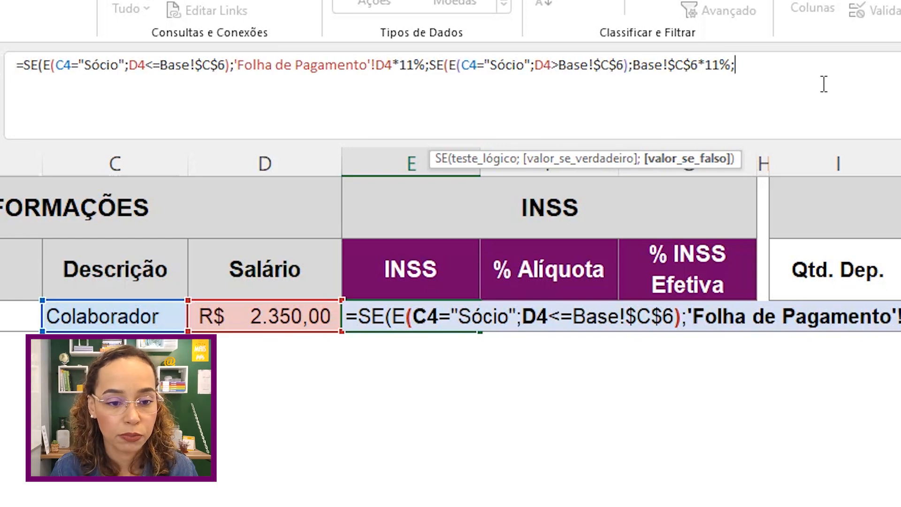
Step: Copy the opening SE(E(...)) test to the end of the formula and change its C4 comparison to "Colaborador"
left_click_drag(24, 64, 231, 75)
key("ctrl+c")
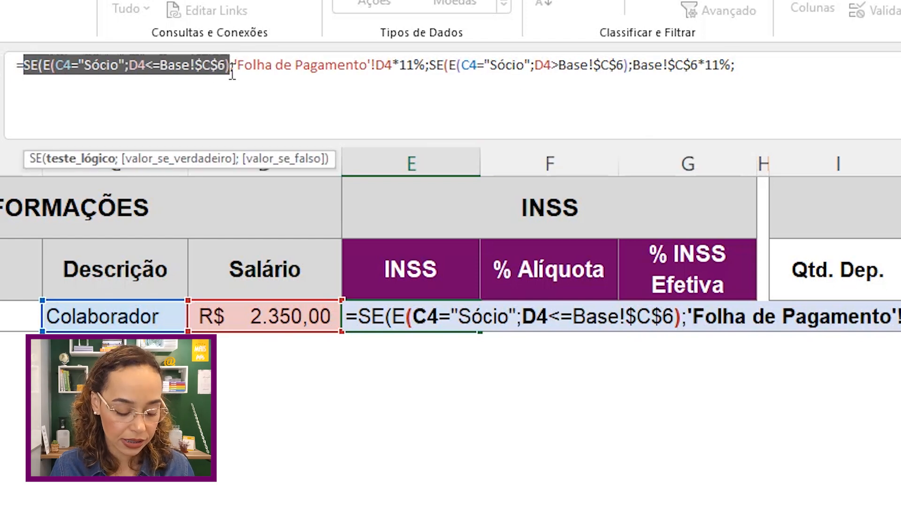
left_click(789, 70)
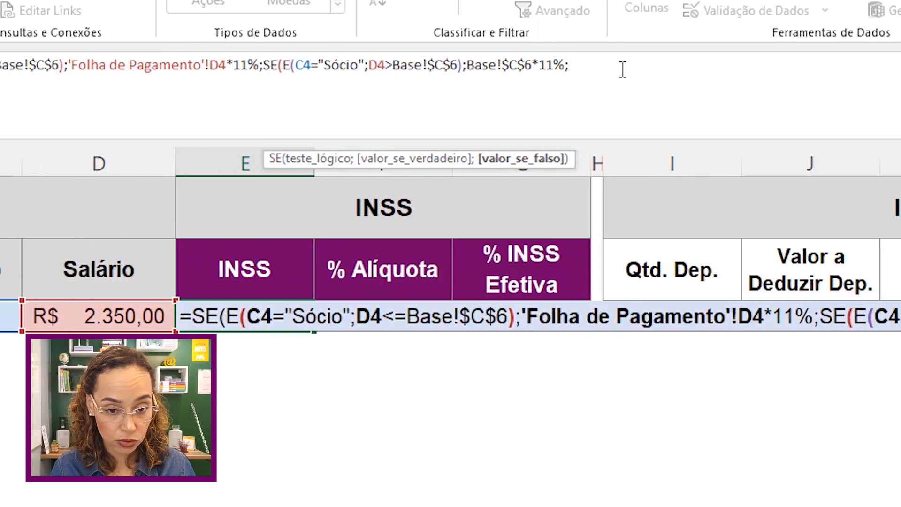
key("ctrl+v")
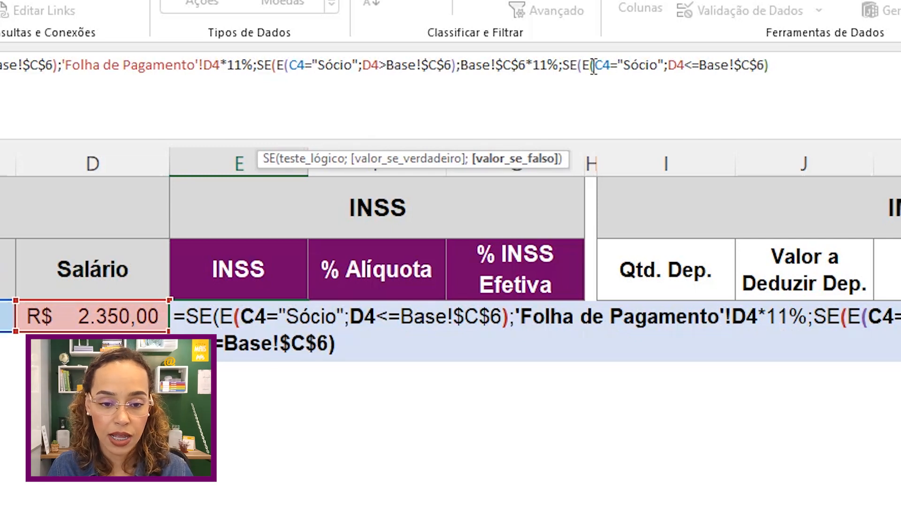
left_click_drag(624, 66, 659, 66)
type("Colaborador")
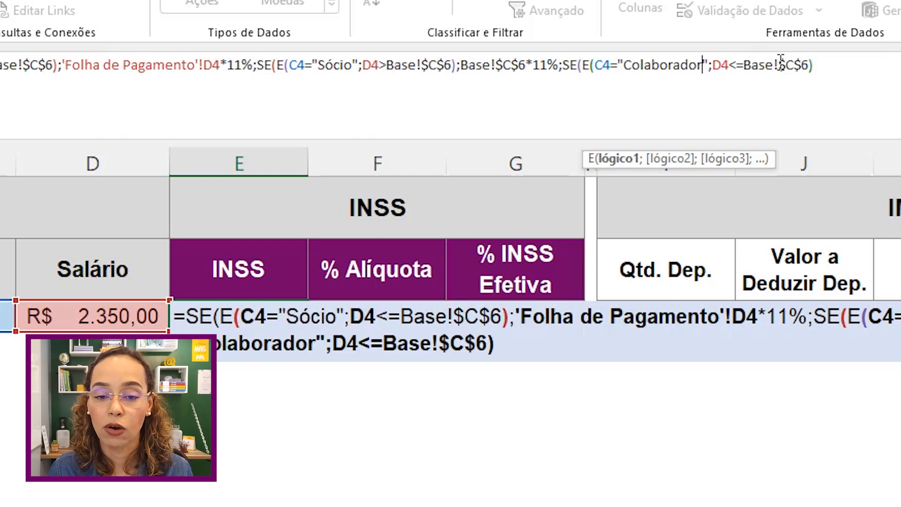
Step: Start a PROCV as the Colaborador SE's value if true, looking up D4 in the INSS table range Base!B3:E6
left_click(821, 67)
type(";")
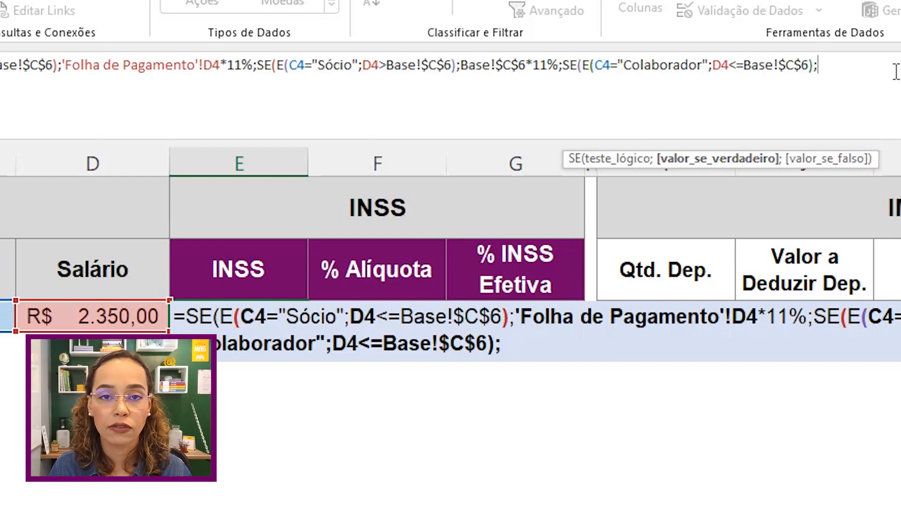
type("procv(")
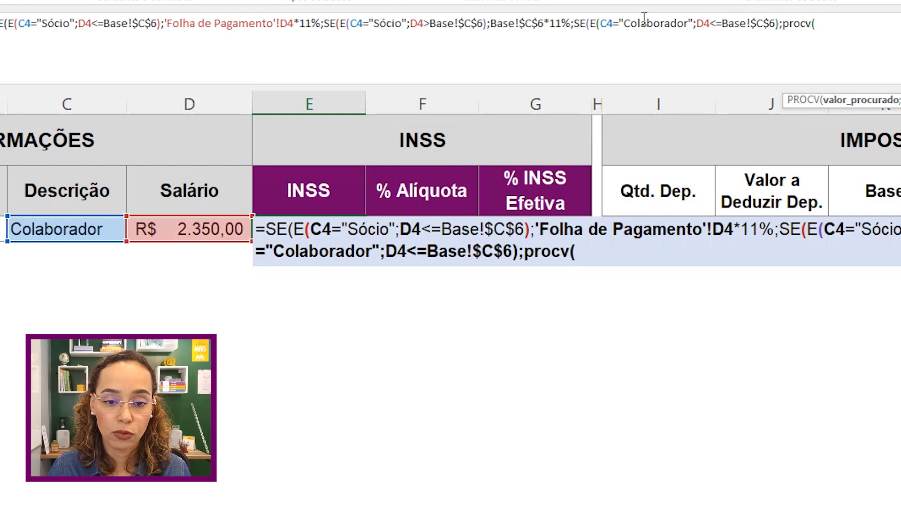
left_click(127, 259)
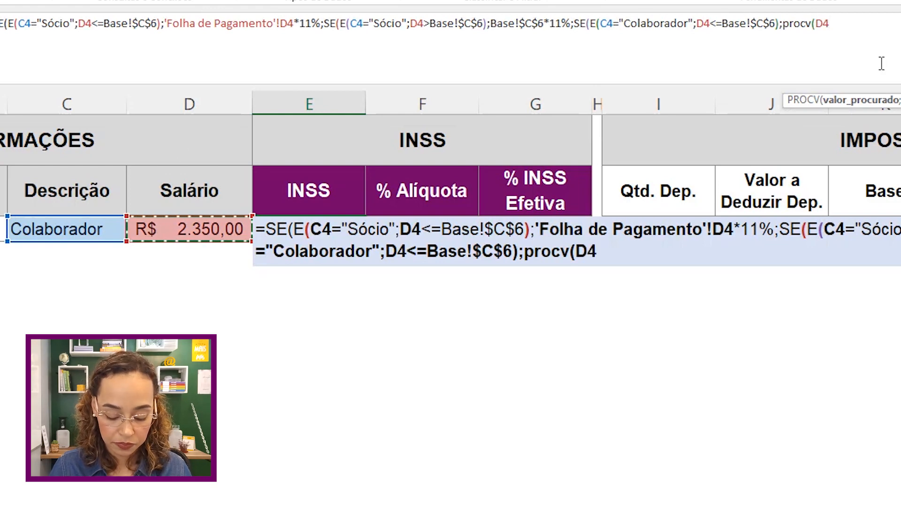
type(";")
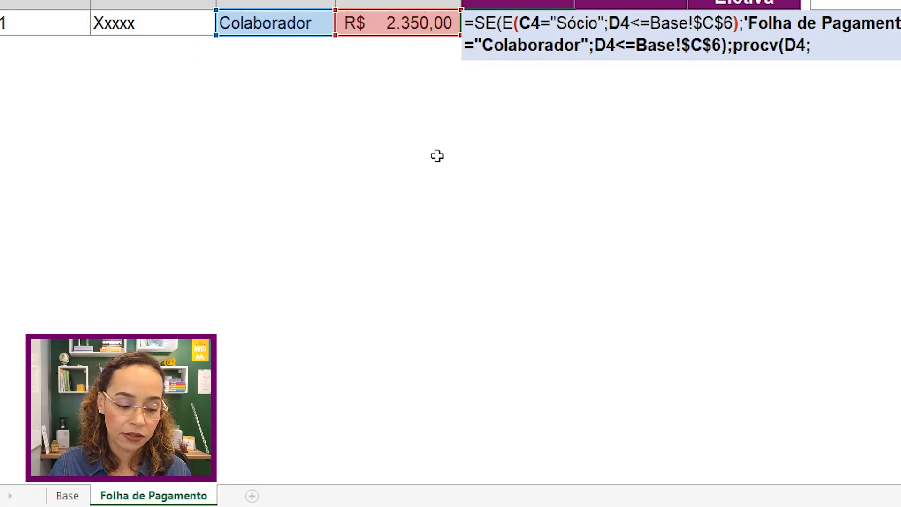
left_click(78, 496)
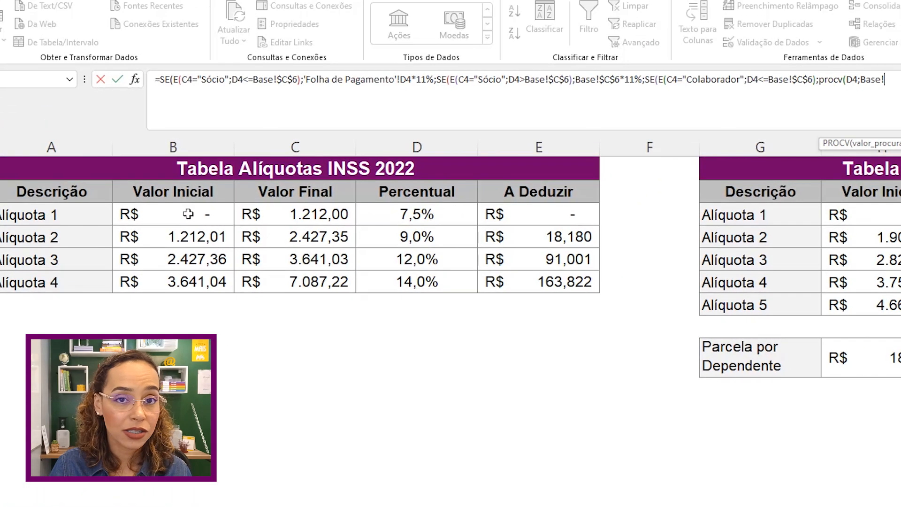
left_click_drag(187, 214, 540, 284)
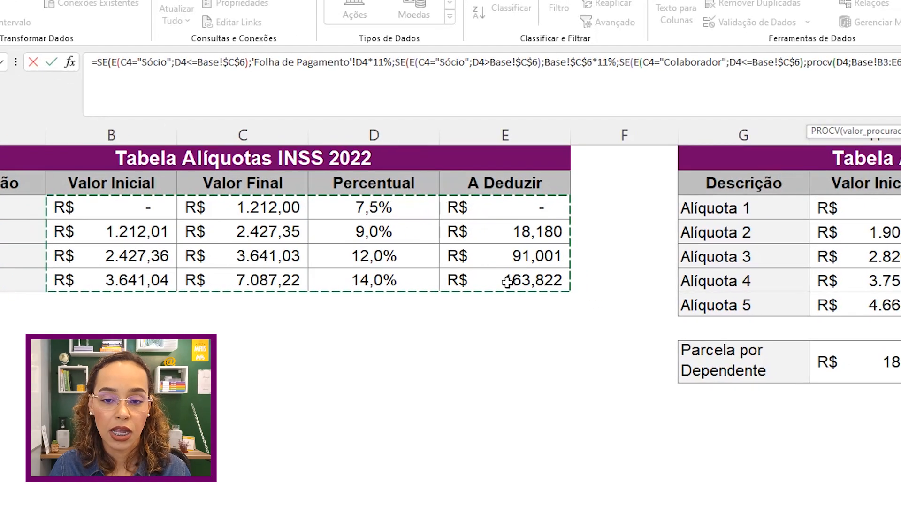
type(";")
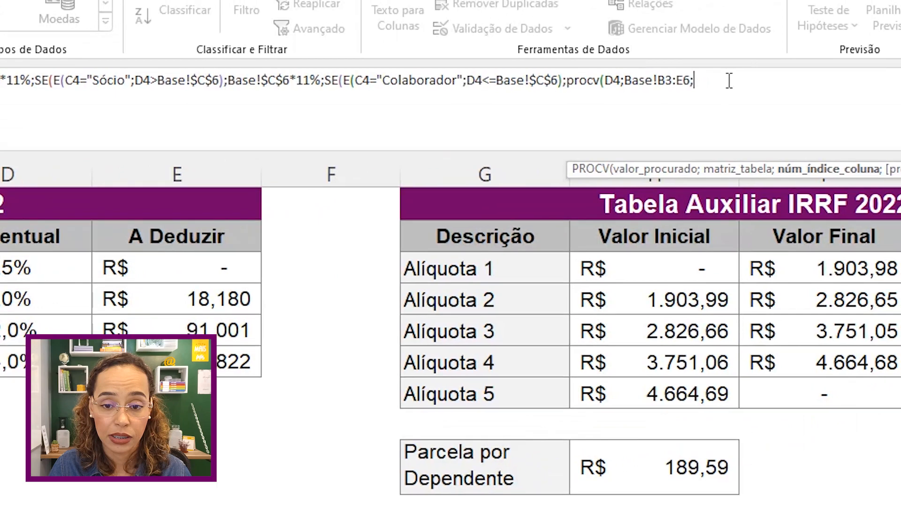
Step: Set the PROCV's column index to 3 with VERDADEIRO for an approximate match
type("3")
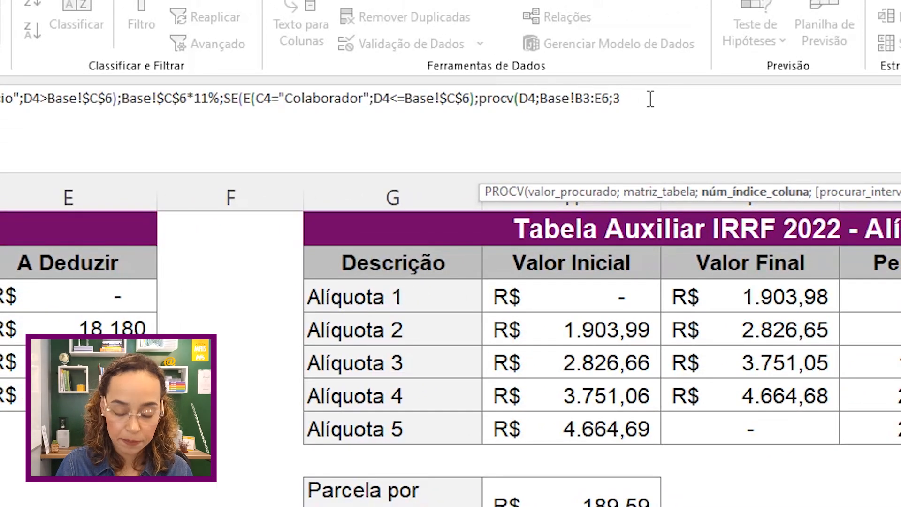
type(";")
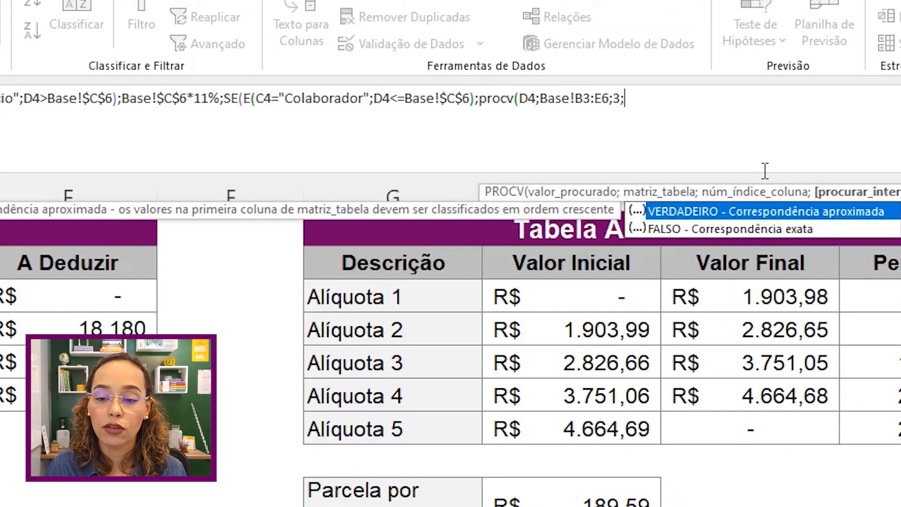
double_click(771, 213)
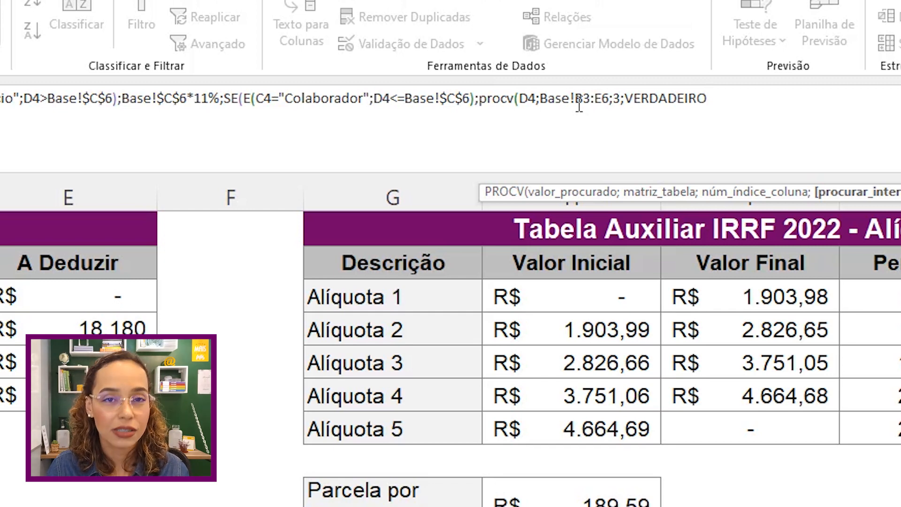
Step: Make the PROCV's table range absolute as Base!$B$3:$E$6 and close the function
left_click_drag(577, 92, 610, 92)
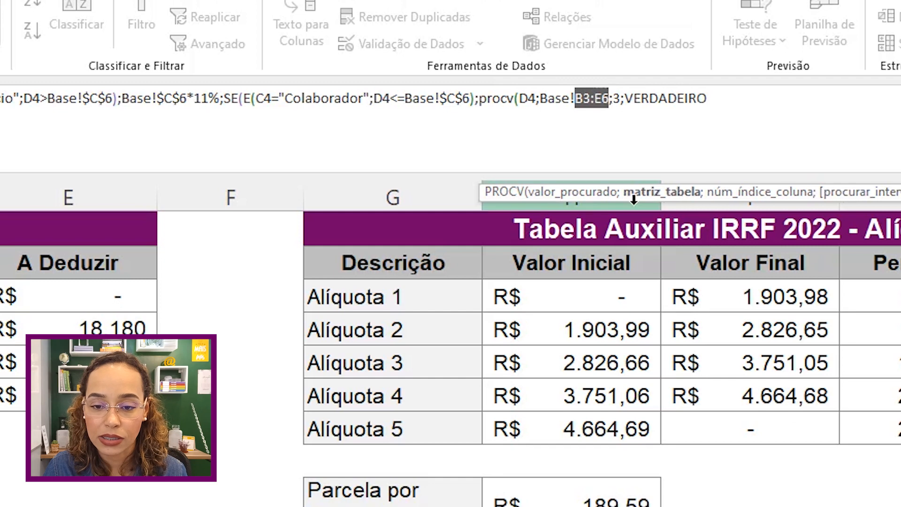
key("F4")
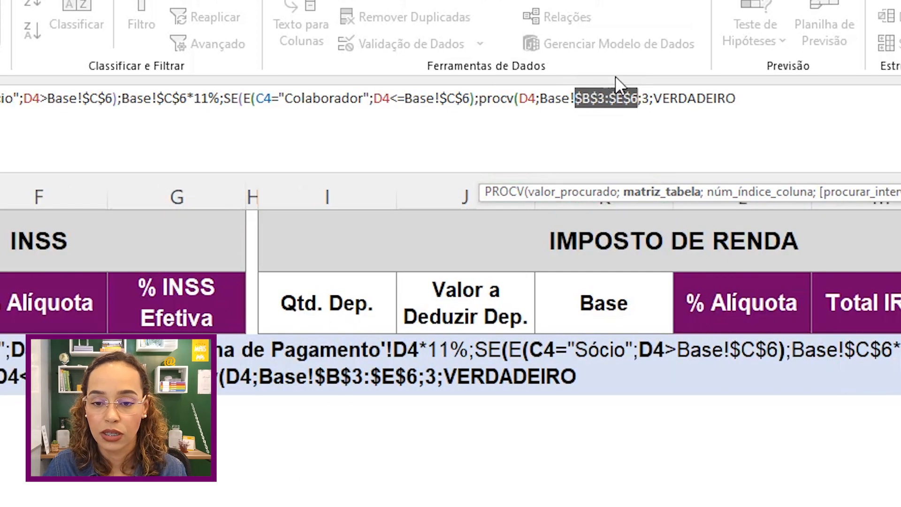
left_click(747, 98)
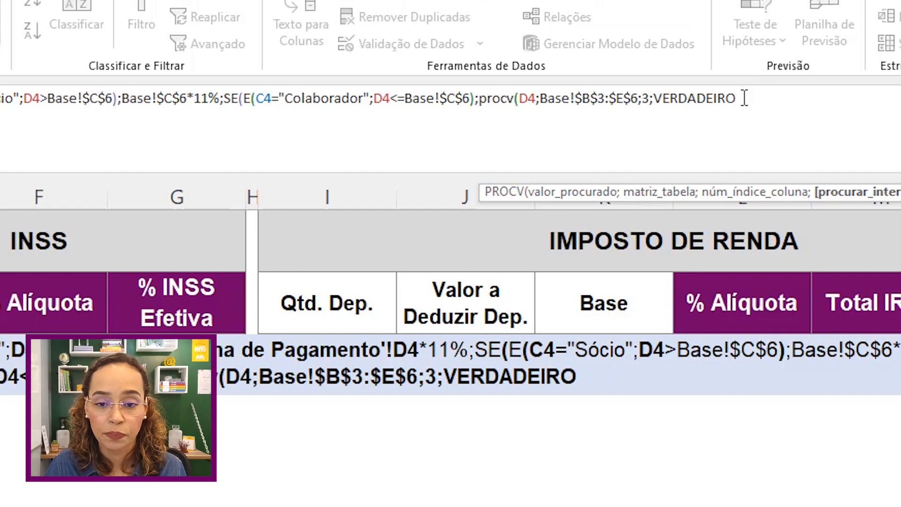
type(")")
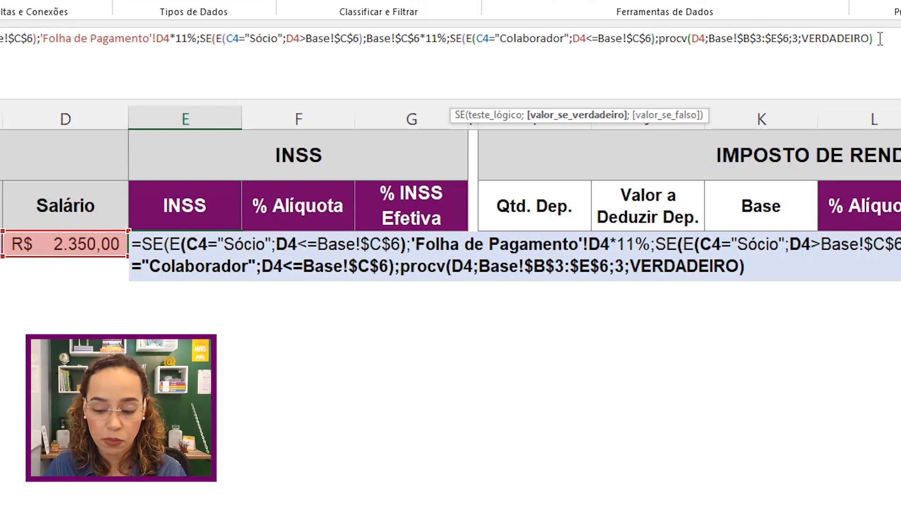
Step: Multiply the PROCV by the salary in D4 of Folha de Pagamento and add a minus sign
type("*")
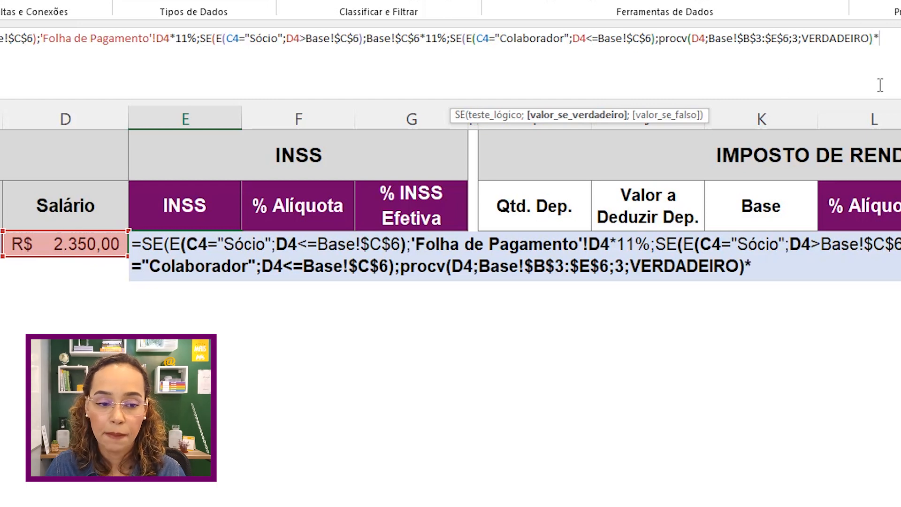
left_click(94, 240)
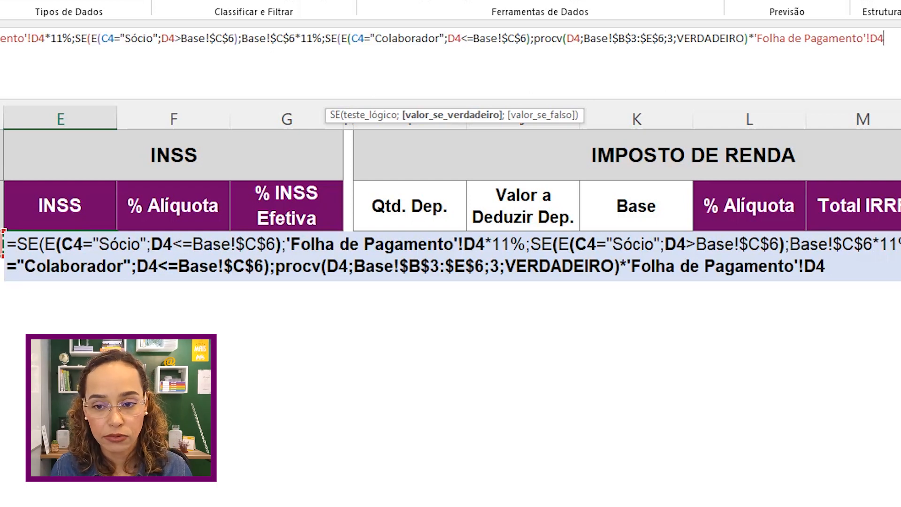
type("-")
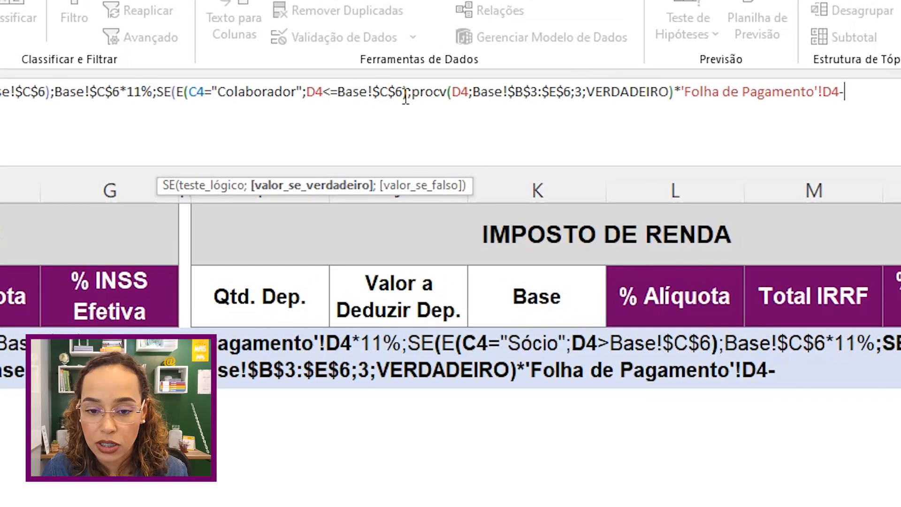
Step: Copy the PROCV expression after the minus sign and change the copy's column index to 4
left_click_drag(413, 92, 674, 92)
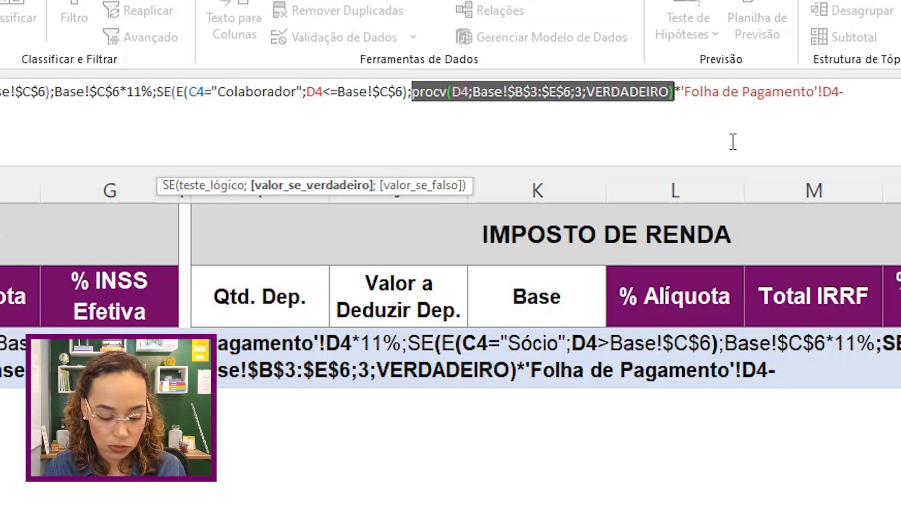
left_click(877, 93)
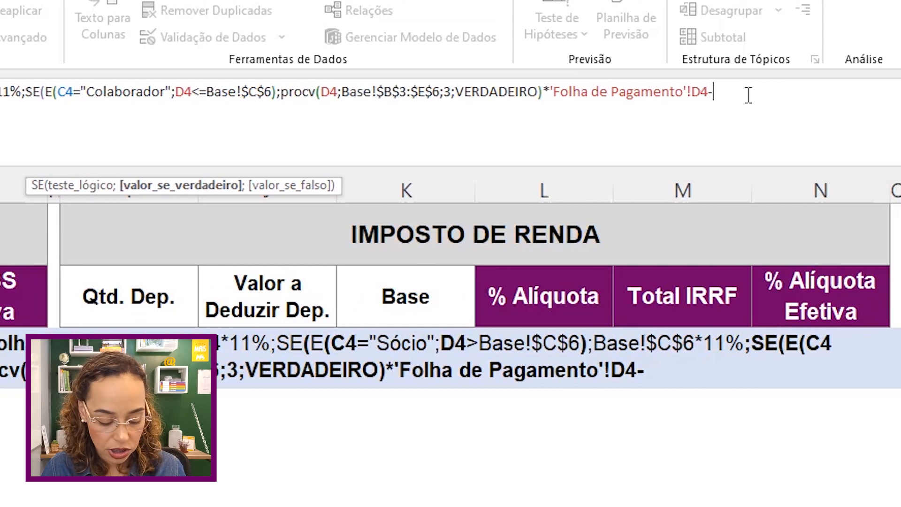
key("ctrl+v")
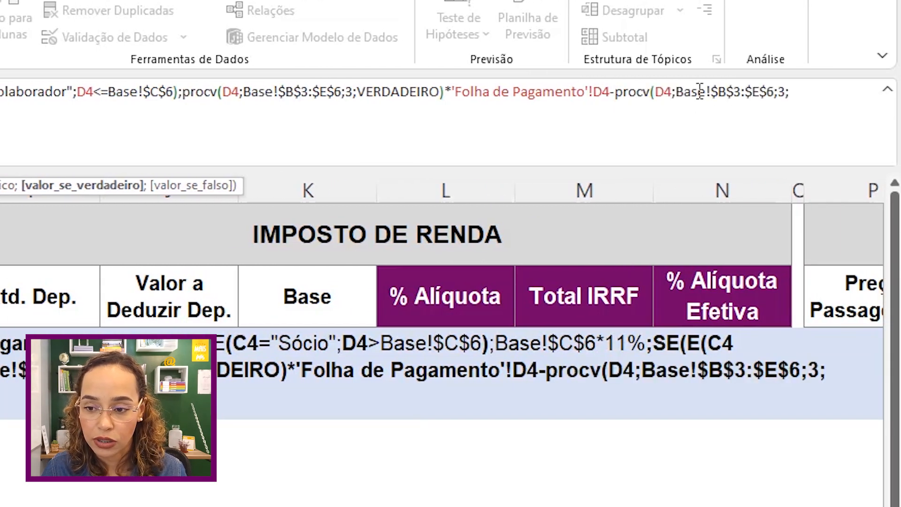
left_click(793, 92)
key("Left")
key("BackSpace")
type("4")
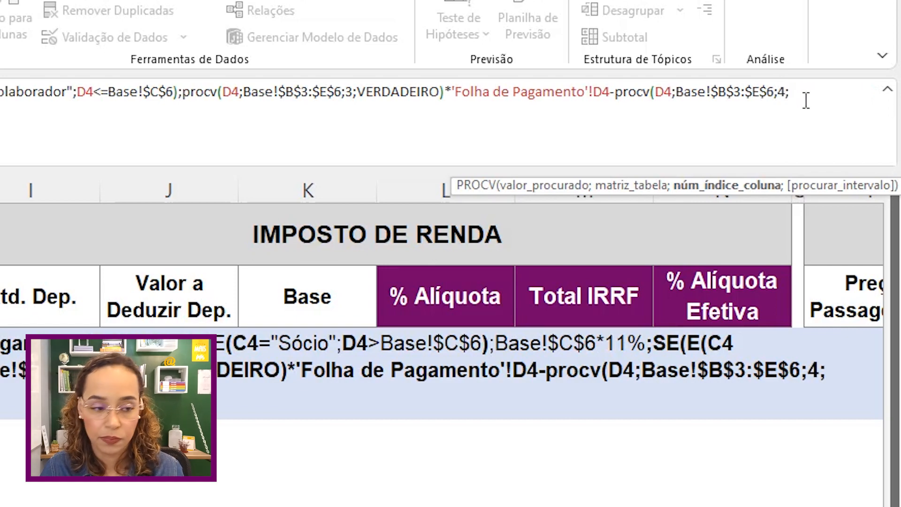
Step: Finish the second PROCV with VERDADEIRO, close the formula and enter it in E4, accepting the proposed correction
type("VERDADEIRO)")
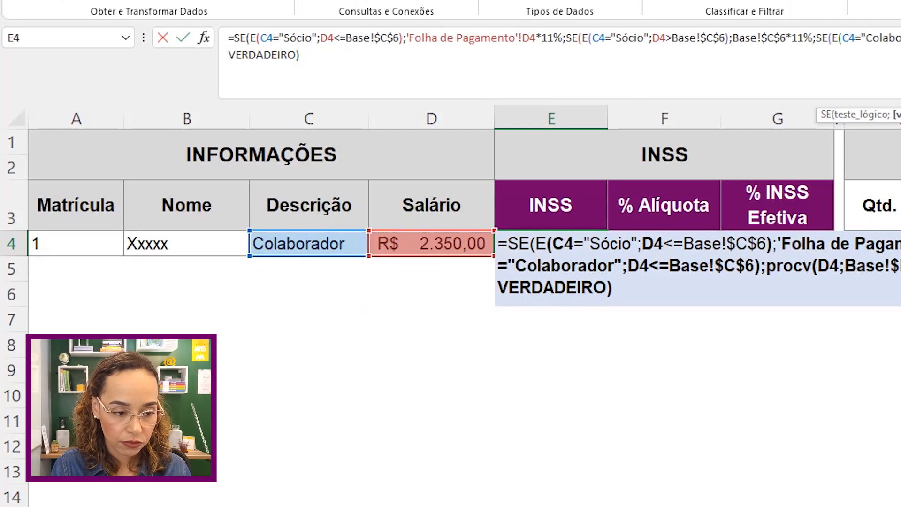
type(")")
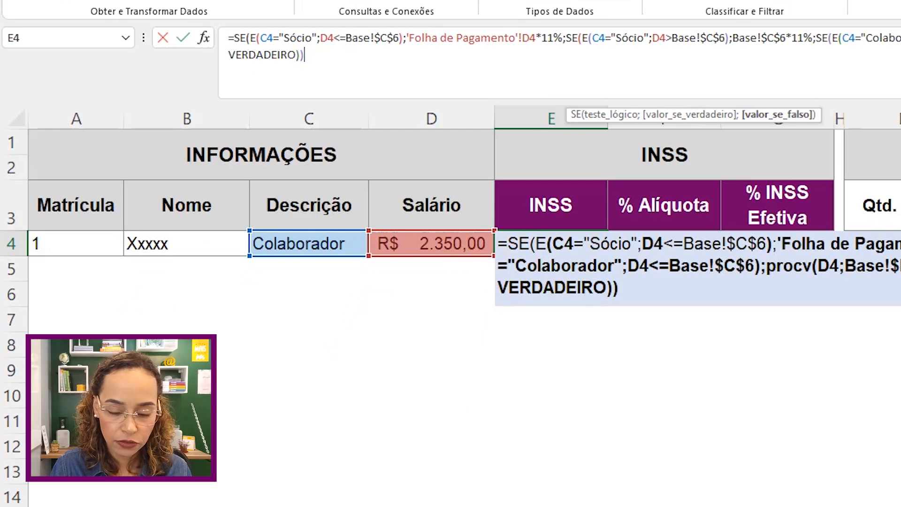
key("Return")
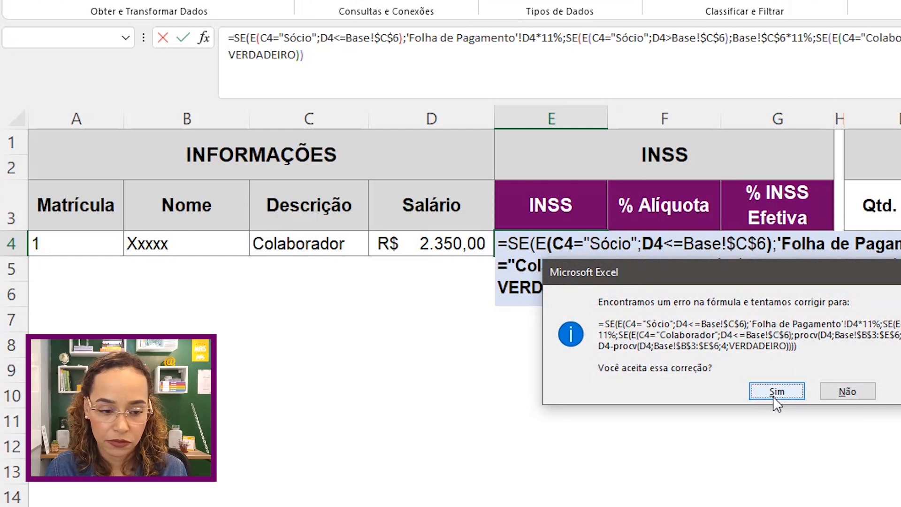
left_click(776, 393)
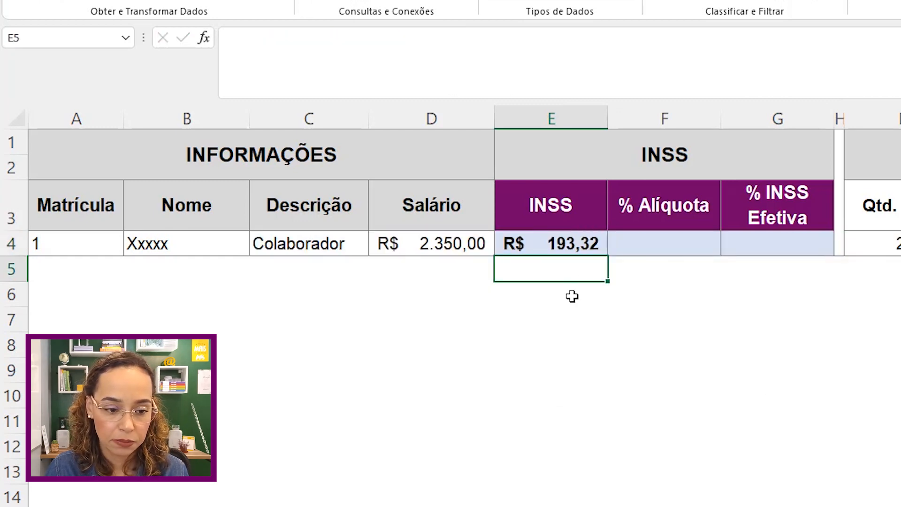
Step: Test the INSS formula by entering salaries of 4000 and 8000 in D4
left_click(579, 243)
left_click(457, 243)
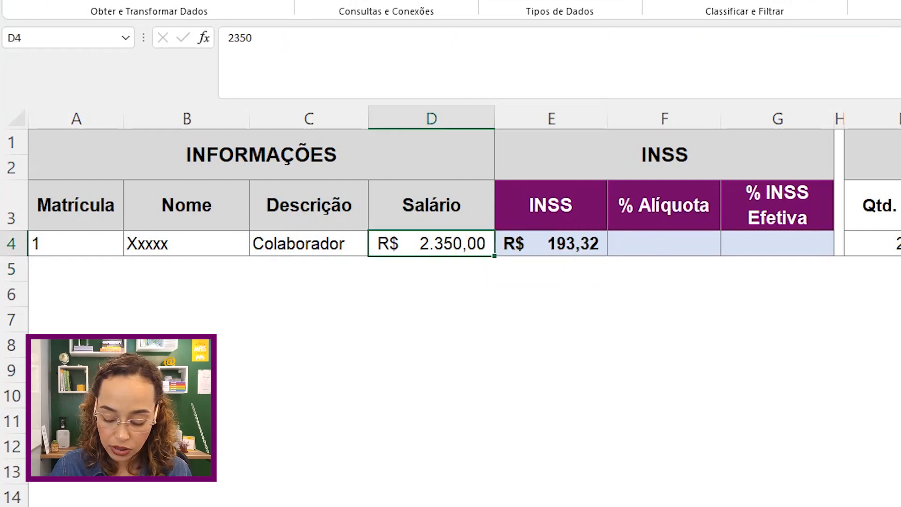
type("4000")
key("Return")
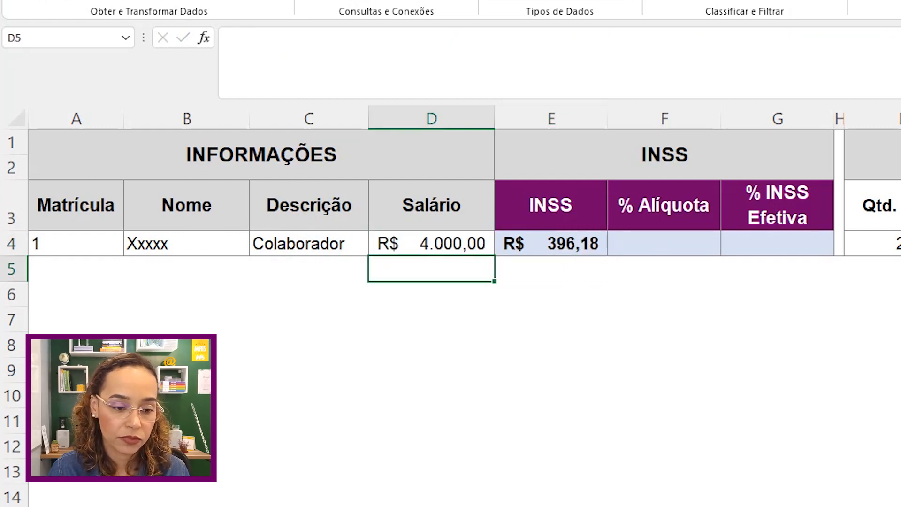
left_click(484, 243)
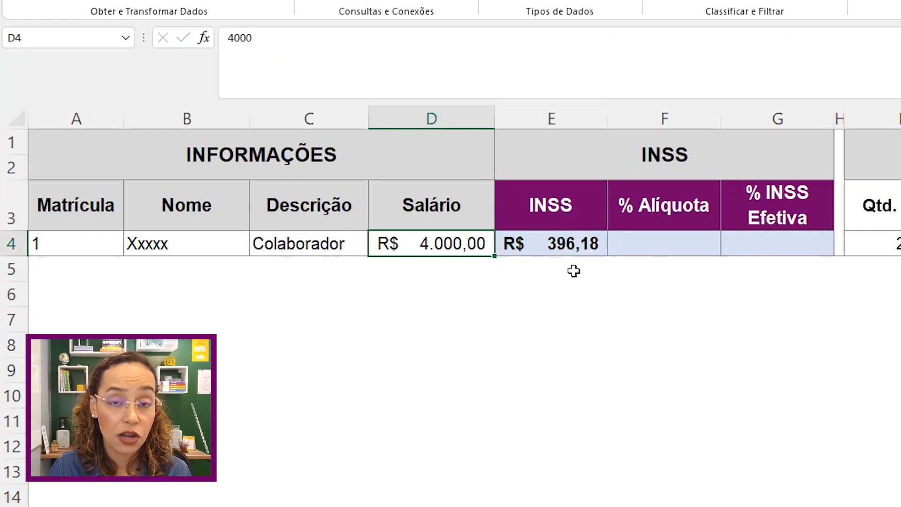
type("8000")
key("Return")
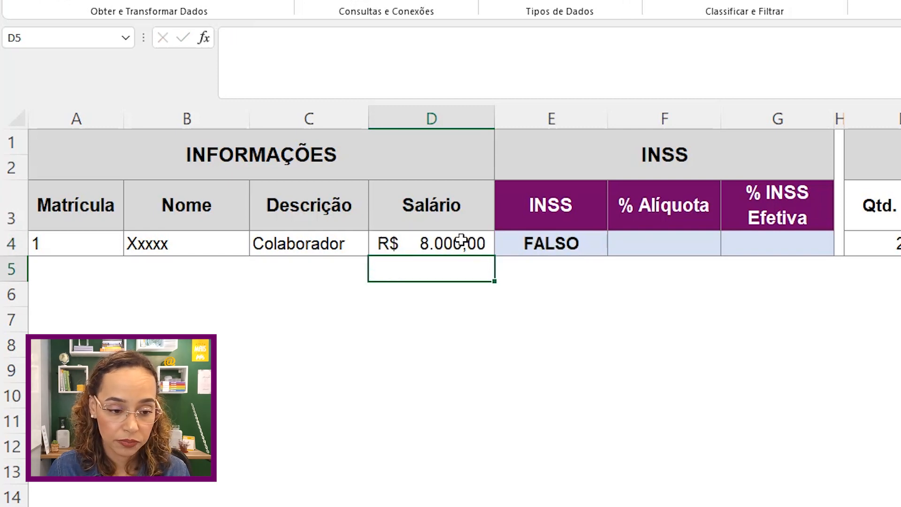
Step: Reopen the E4 formula, remove the three closing parentheses after the last PROCV and add a semicolon for the false value
left_click(567, 243)
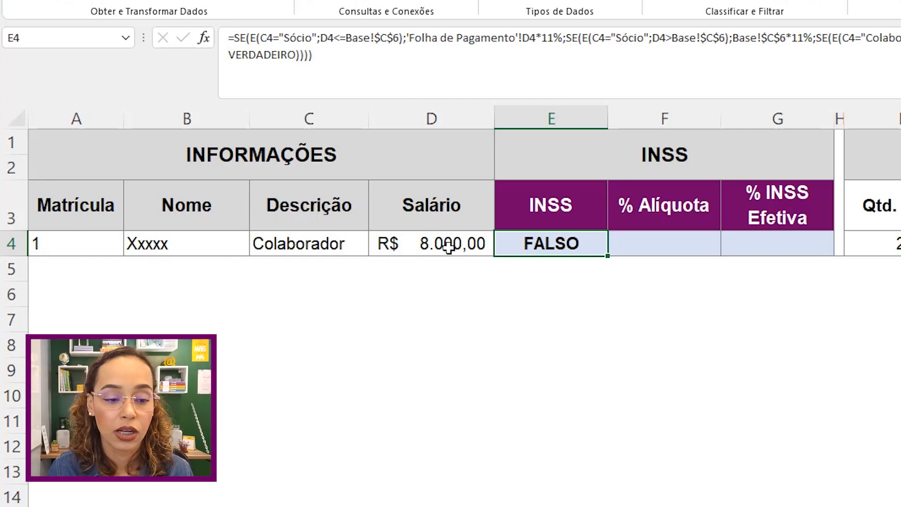
left_click(557, 53)
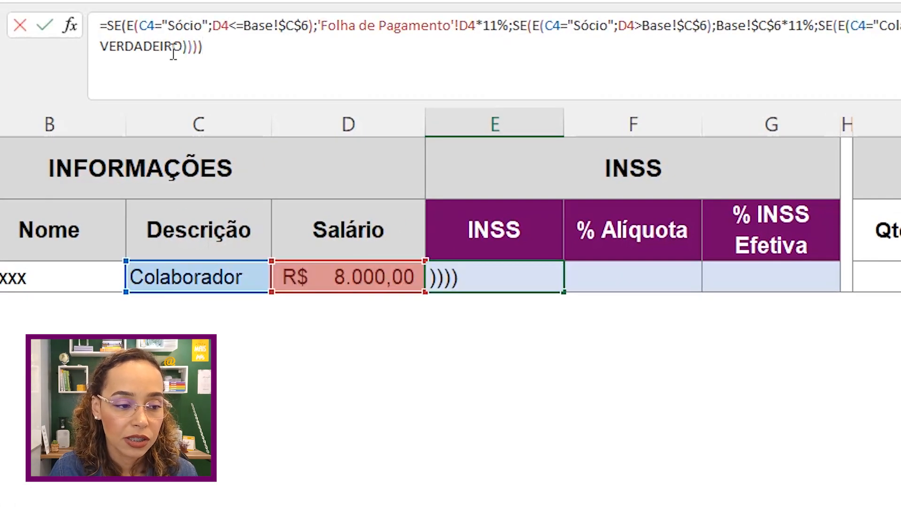
left_click_drag(188, 45, 212, 45)
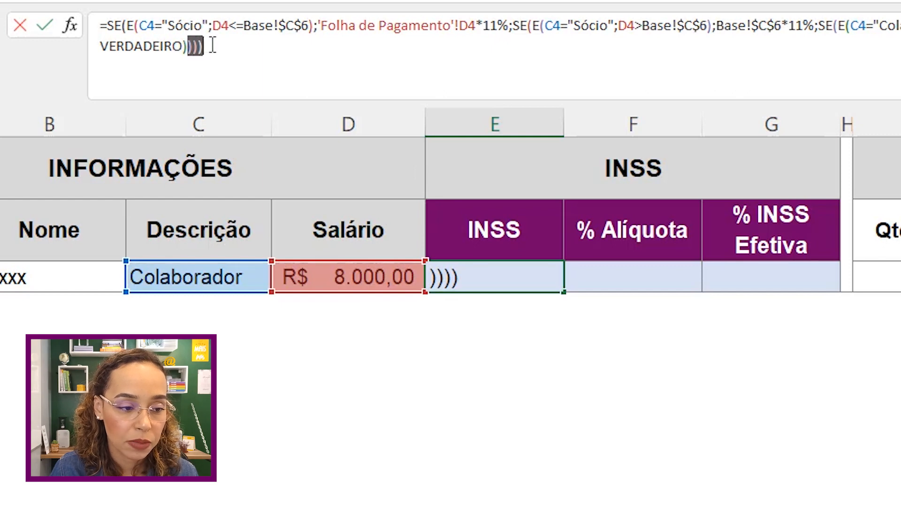
key("BackSpace")
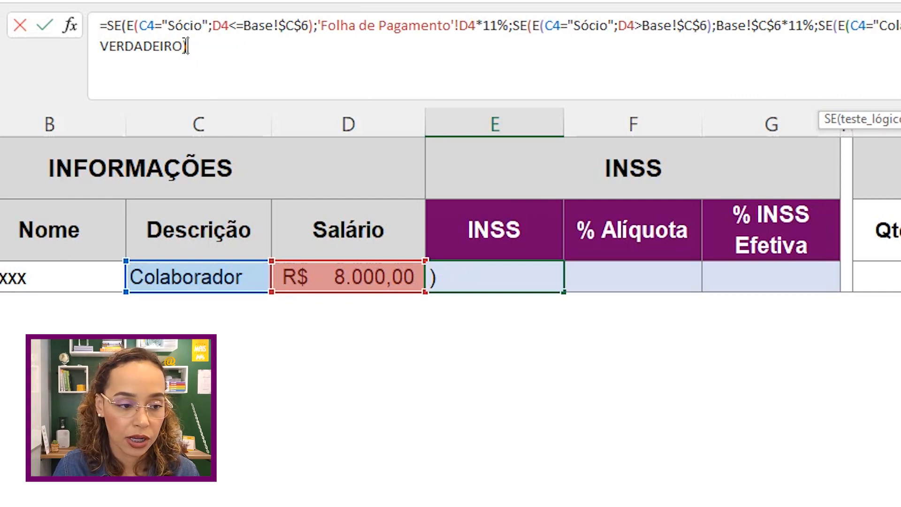
type(";")
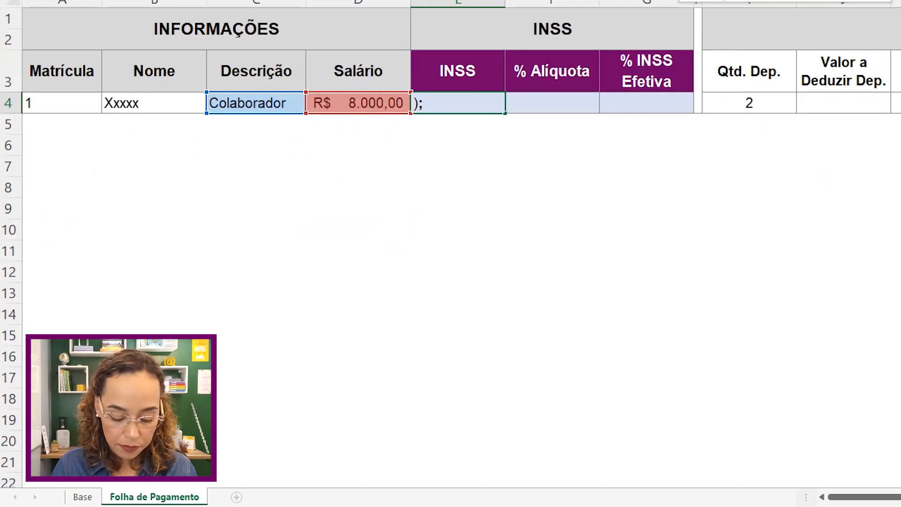
Step: Add Base!C6*Base!D6-Base!E6 as the innermost SE's false value, picking the cells from the Base sheet
left_click(84, 496)
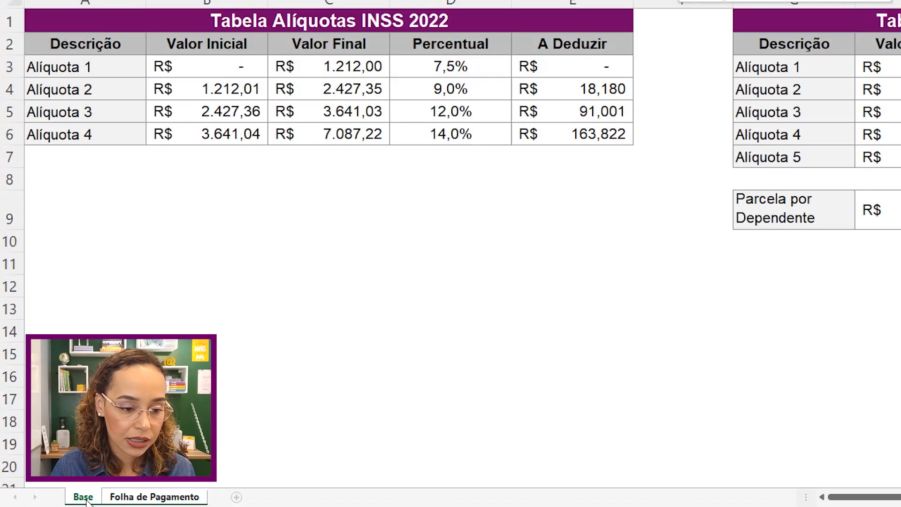
left_click(328, 134)
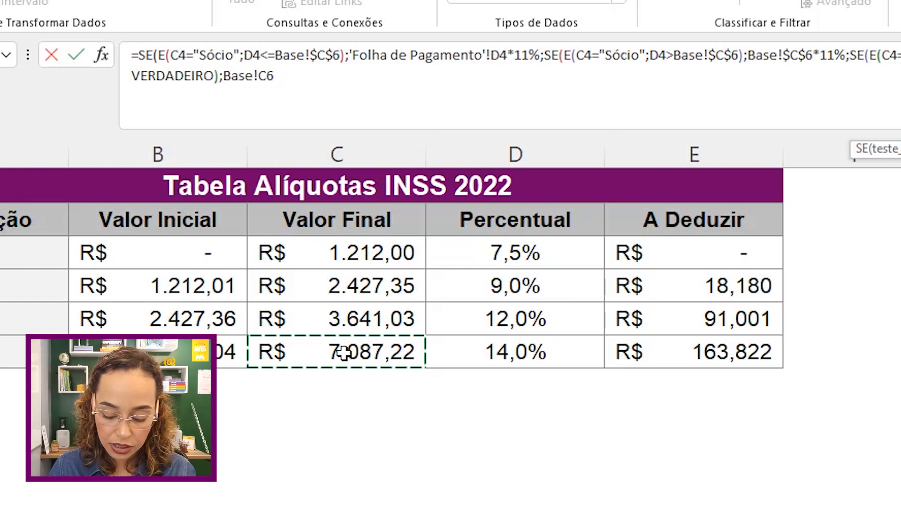
type("*")
left_click(506, 352)
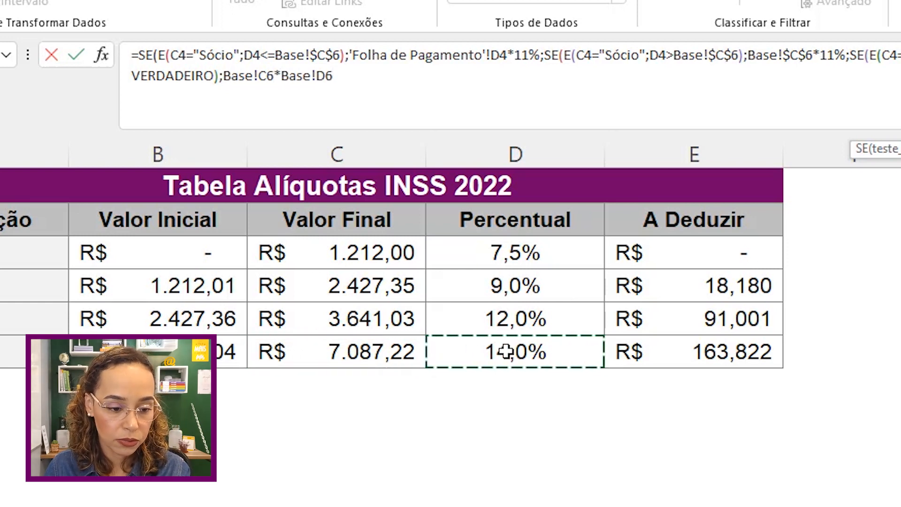
type("-")
left_click(663, 352)
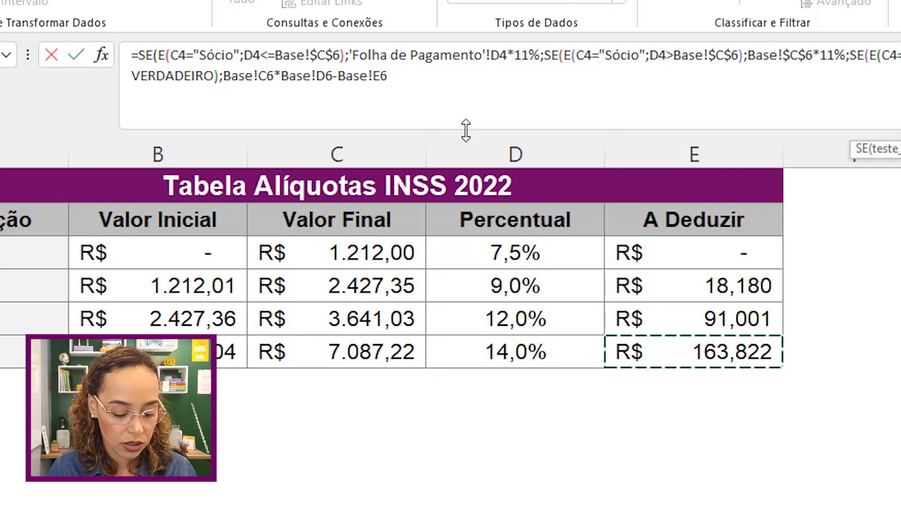
Step: Make the references in the false value absolute as Base!$C$6*Base!$D$6-Base!$E$6
key("F4")
left_click(326, 77)
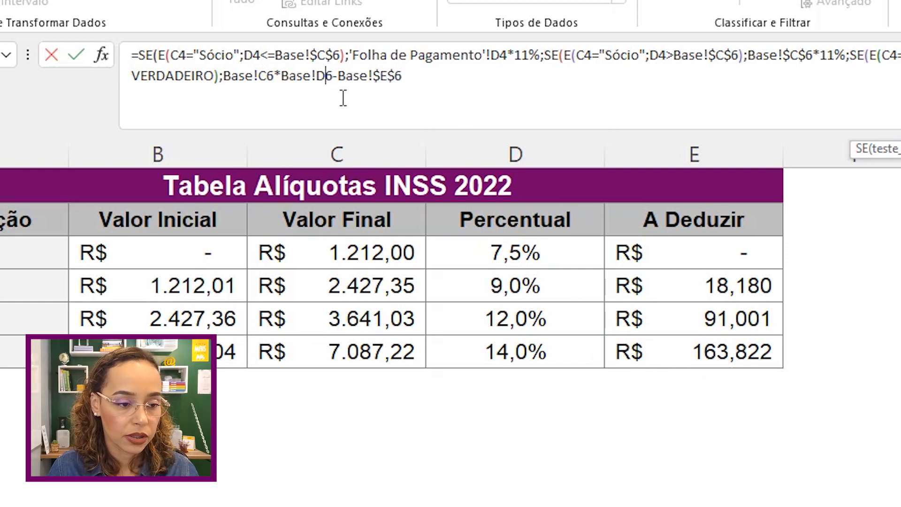
key("F4")
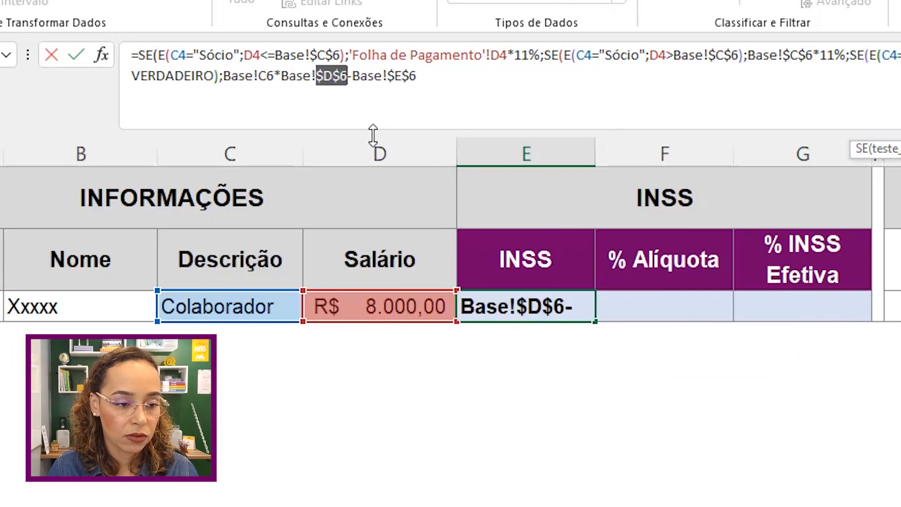
left_click(266, 76)
key("F4")
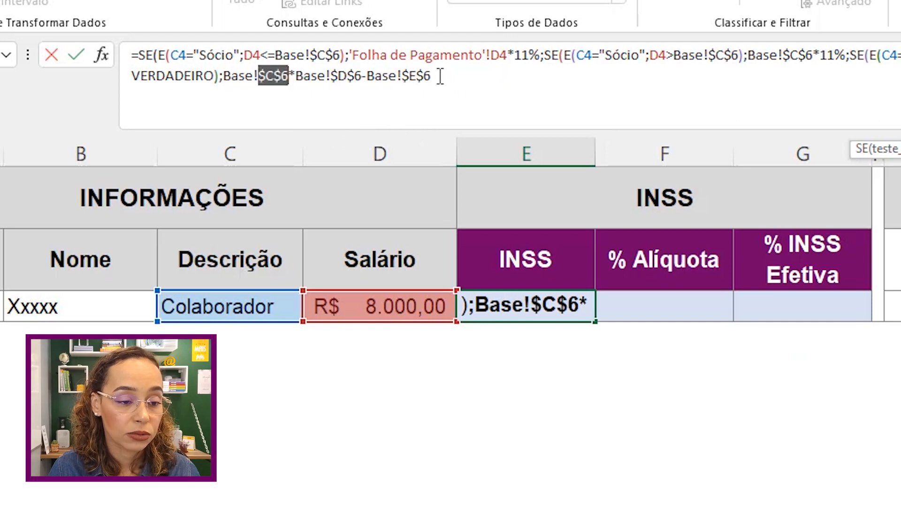
Step: Close the nested SE functions with three parentheses and enter the INSS formula in E4
left_click(441, 76)
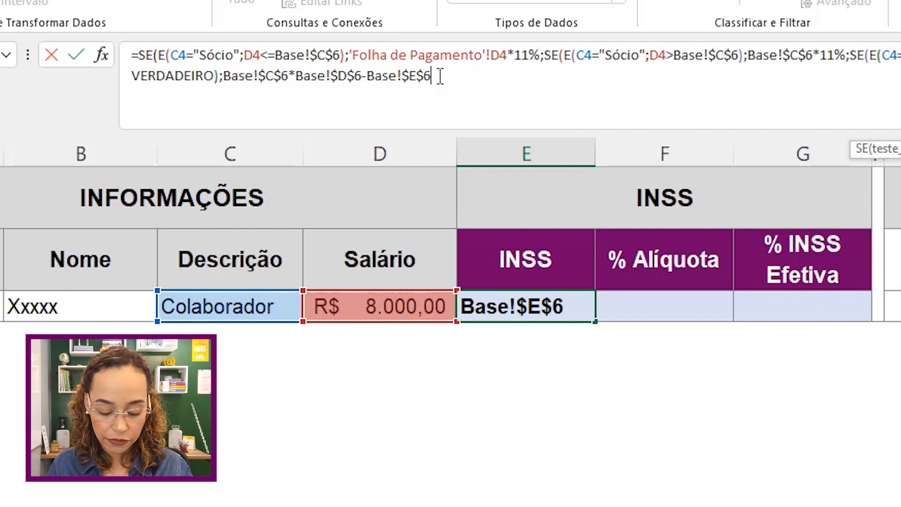
type(")))")
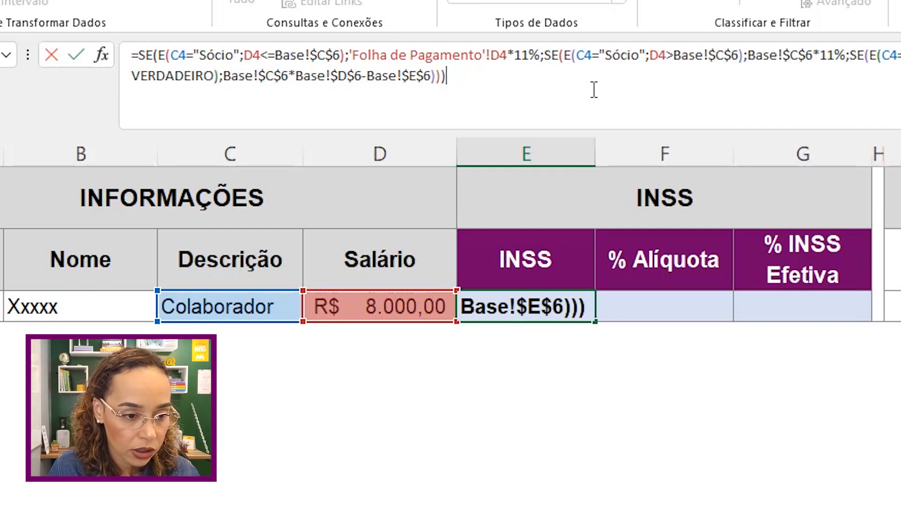
key("Return")
left_click(529, 308)
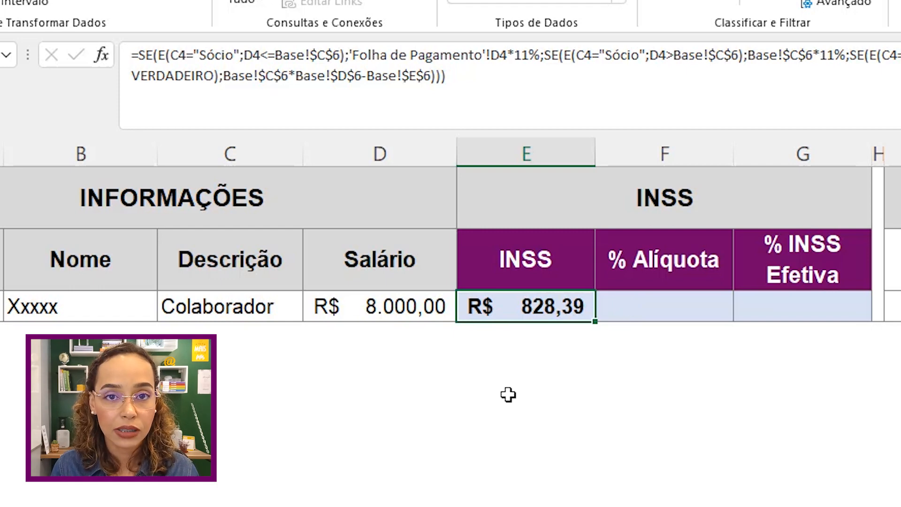
Step: Set the salary in D4 to 2350
left_click(418, 310)
type("2350")
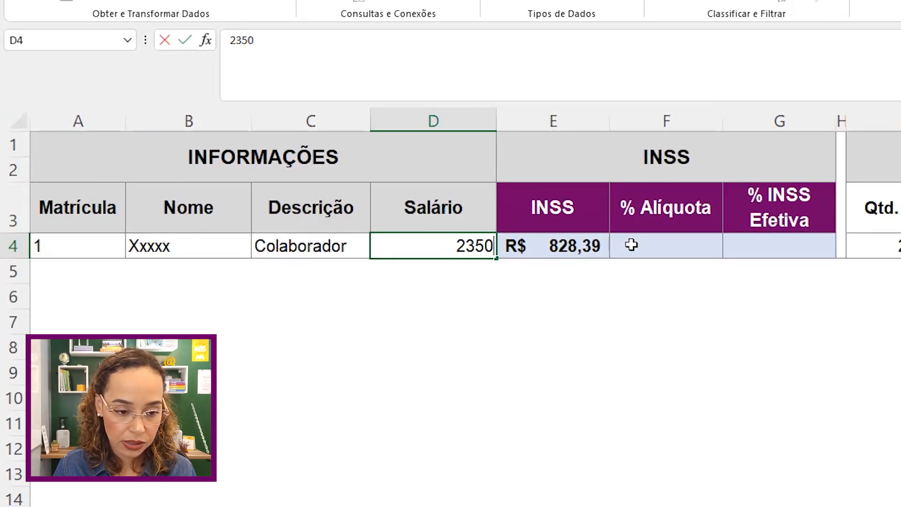
key("Return")
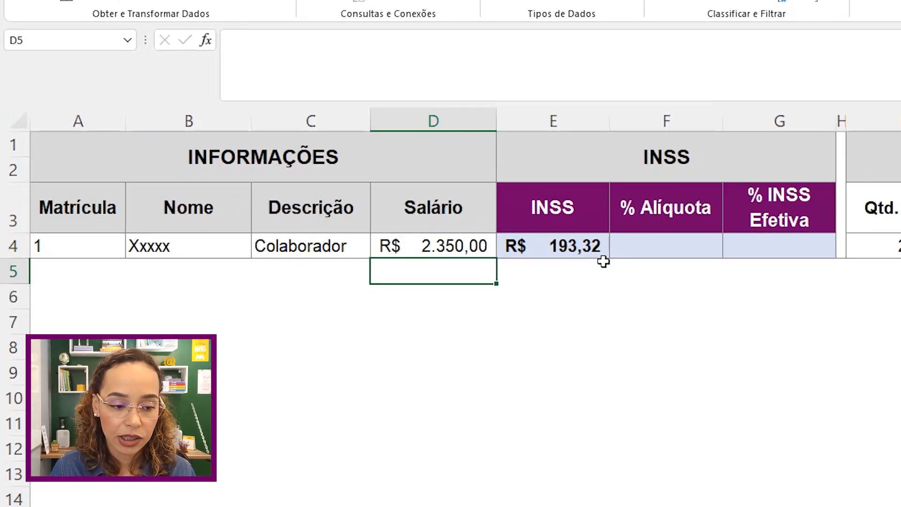
Step: Switch the Descrição in C4 to Sócio to check the INSS, and set it back to Colaborador
left_click(368, 248)
left_click(377, 250)
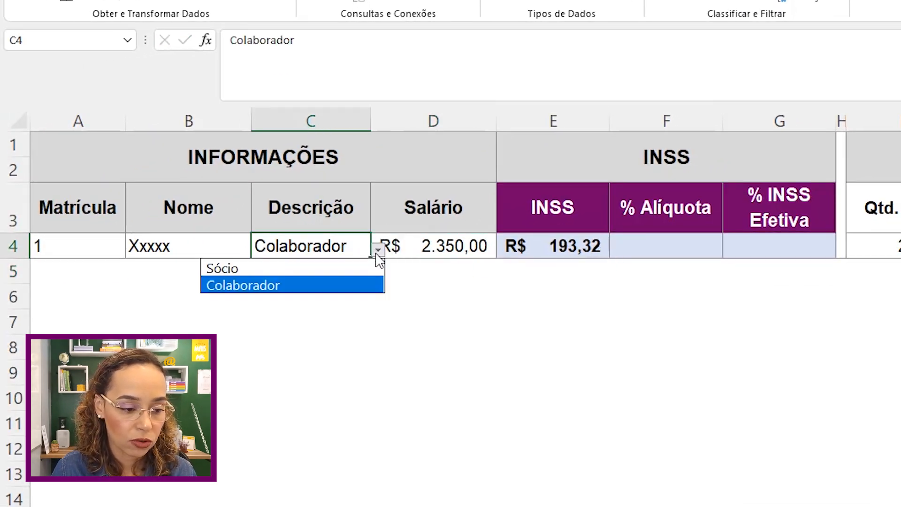
left_click(326, 266)
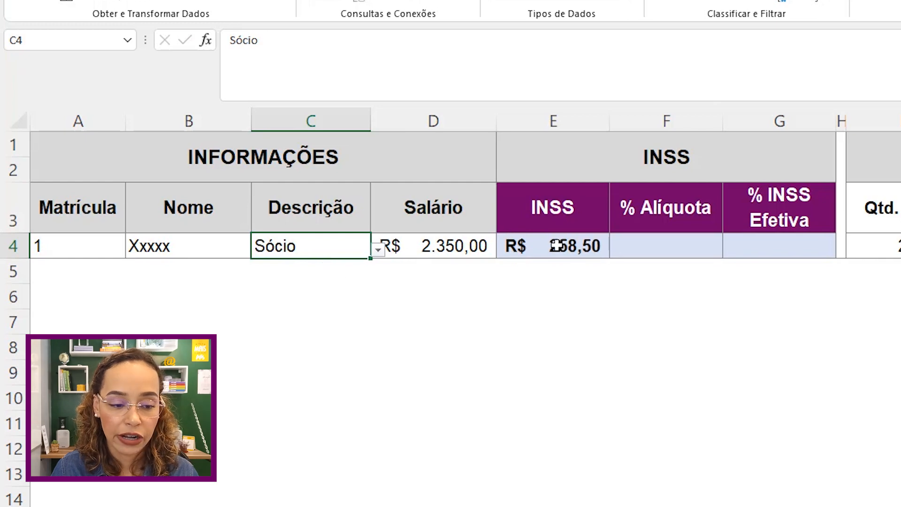
left_click(378, 250)
left_click(323, 283)
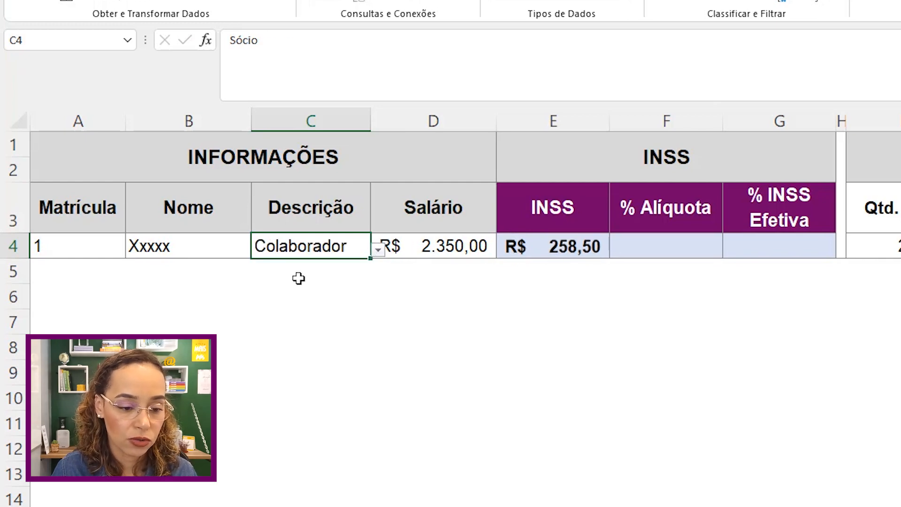
Step: Start a PROCV in F4 under % Alíquota with the salary in D4 as the lookup value
left_click(676, 243)
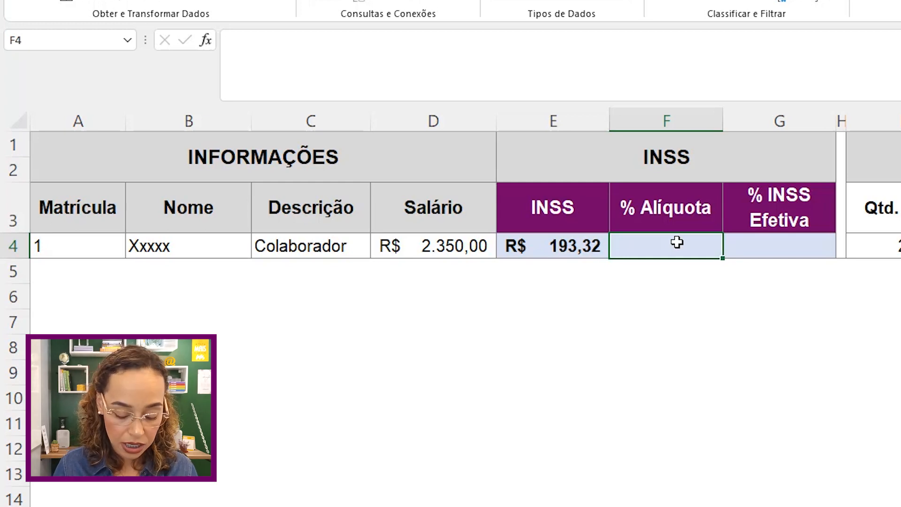
double_click(677, 242)
type("=procv")
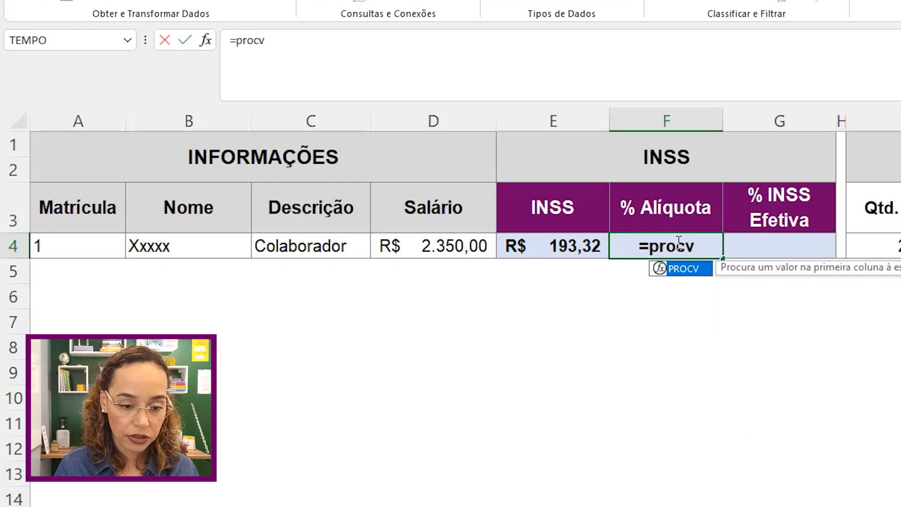
key("Tab")
left_click(430, 245)
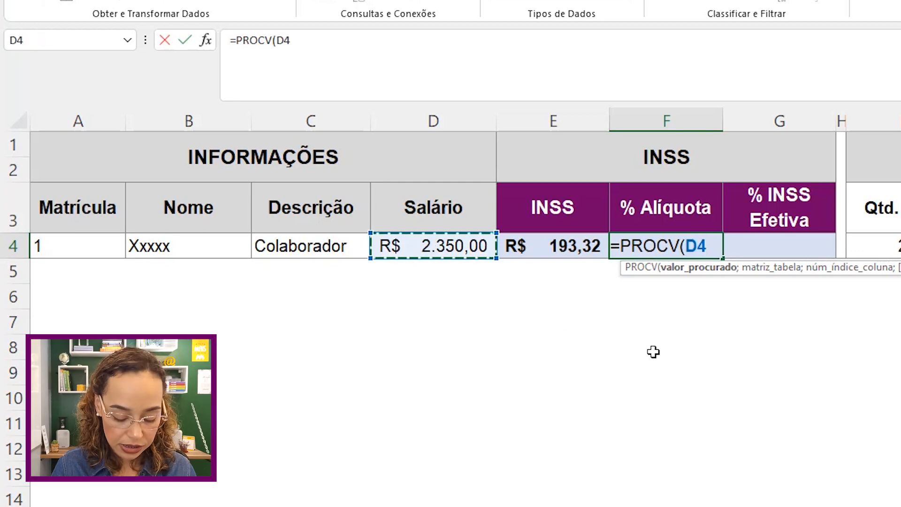
type(";")
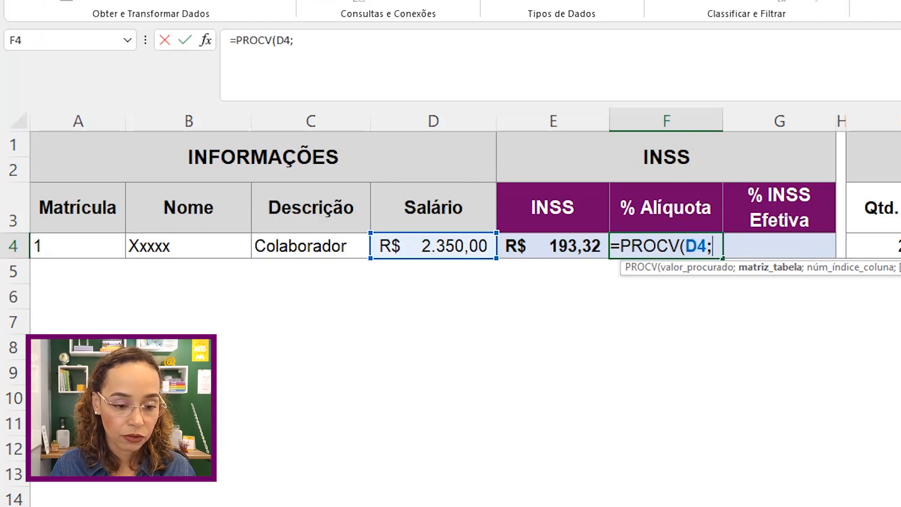
Step: Fill the F4 PROCV with the INSS table range Base!B3:E6, column index 3 and VERDADEIRO for an approximate match
key("ctrl+Page_Down")
left_click_drag(237, 196, 675, 278)
type(";")
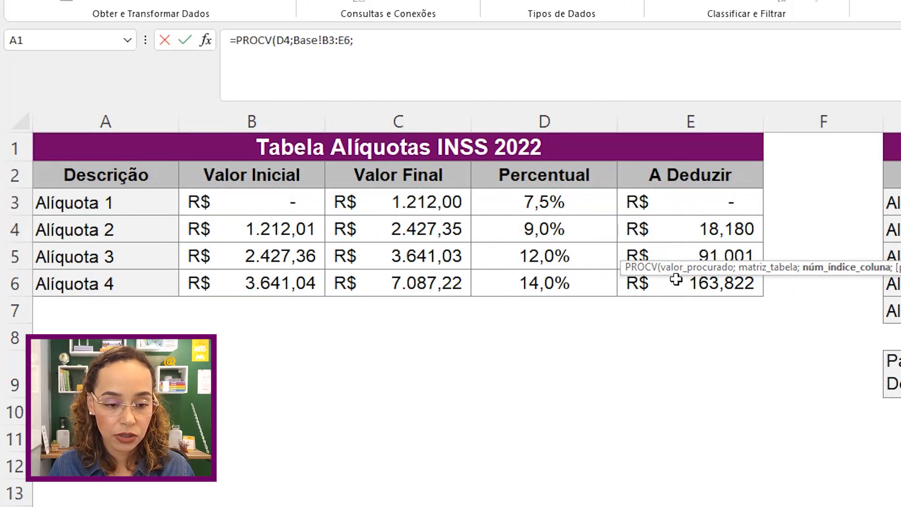
left_click(411, 39)
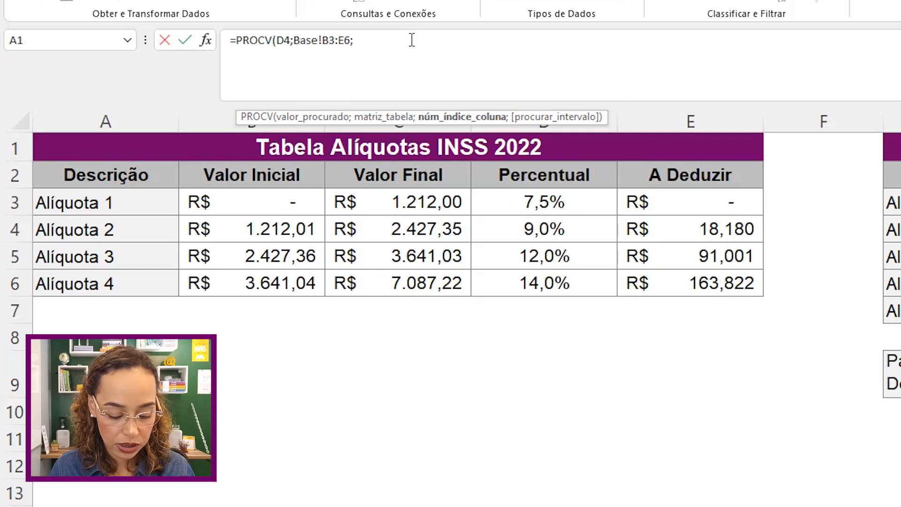
type("3")
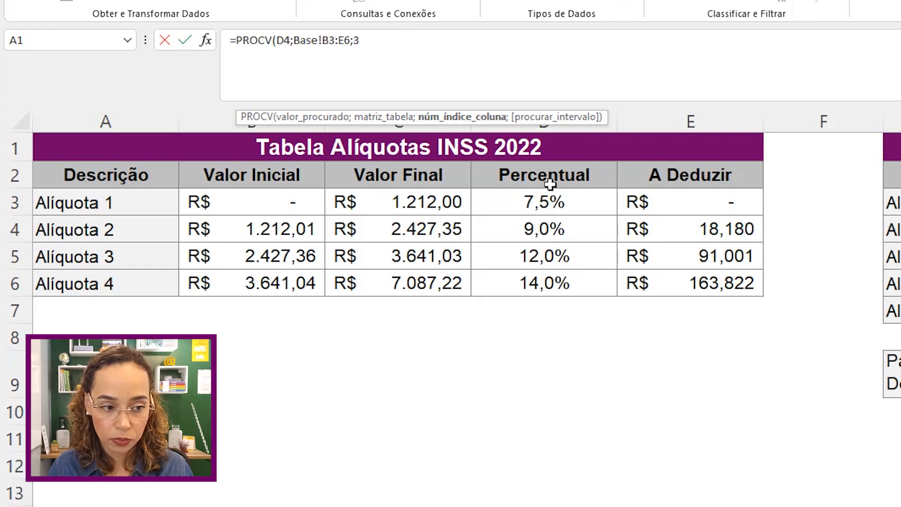
type(";")
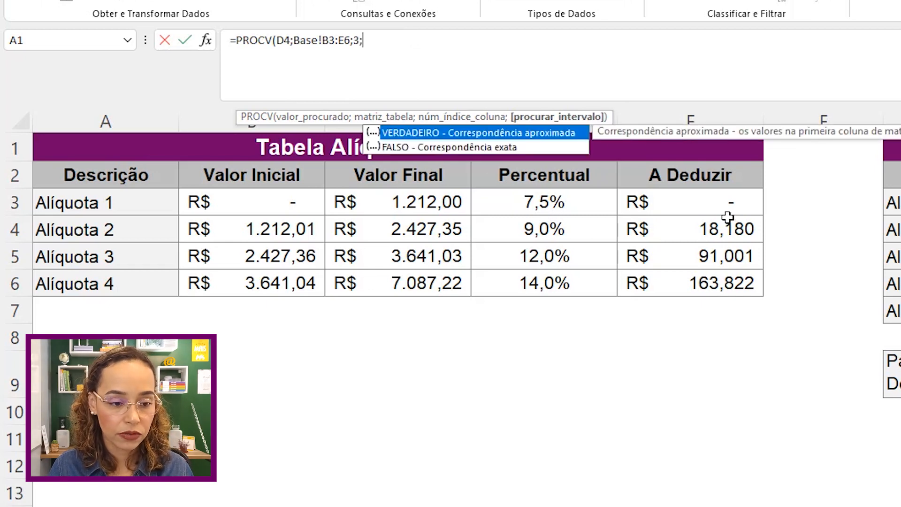
double_click(571, 132)
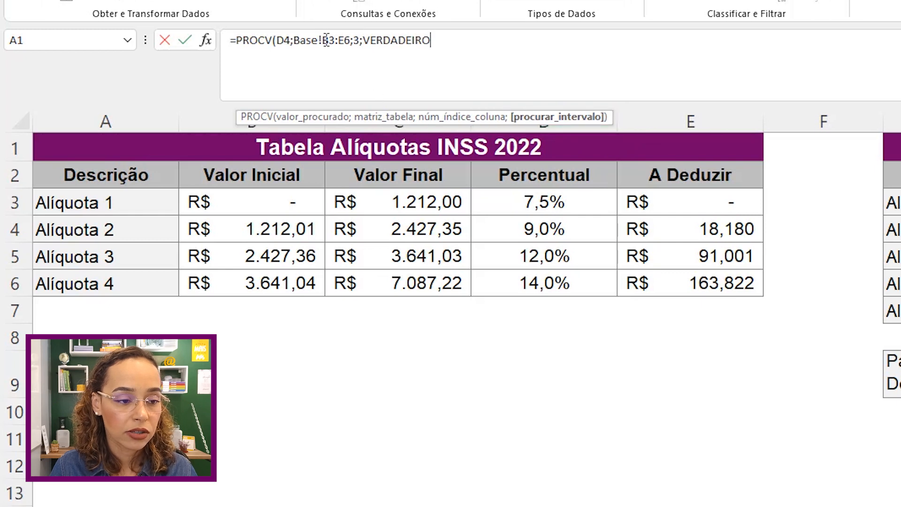
Step: Make the B3:E6 range absolute, enter the PROCV in F4, and check its rate against the INSS table on the Base sheet
left_click_drag(328, 40, 344, 40)
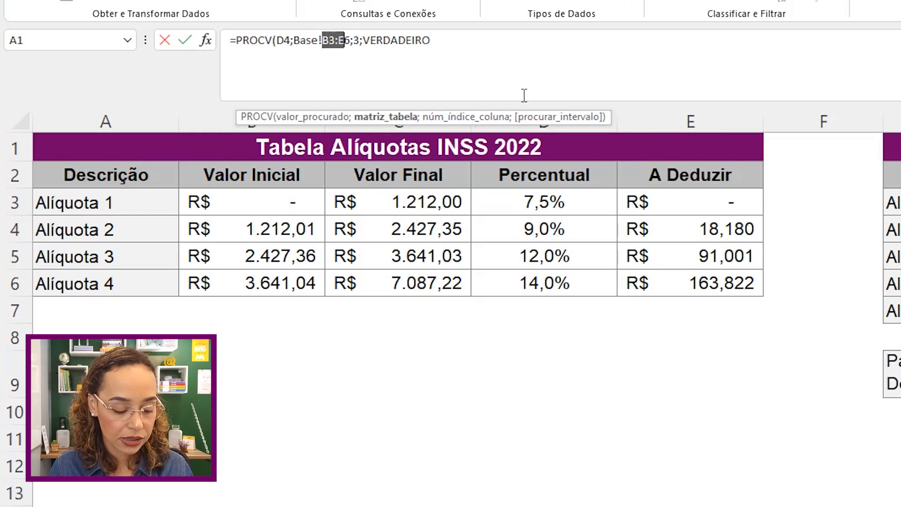
key("F4")
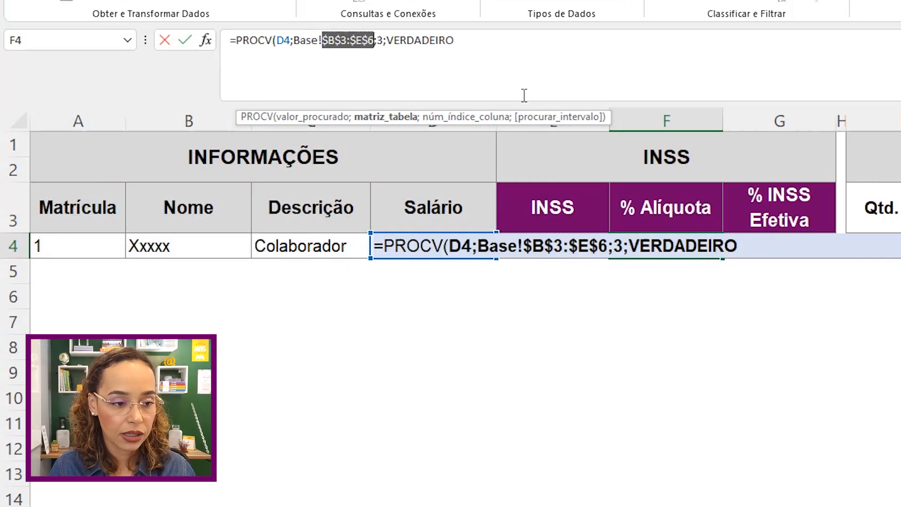
left_click(473, 38)
key("Return")
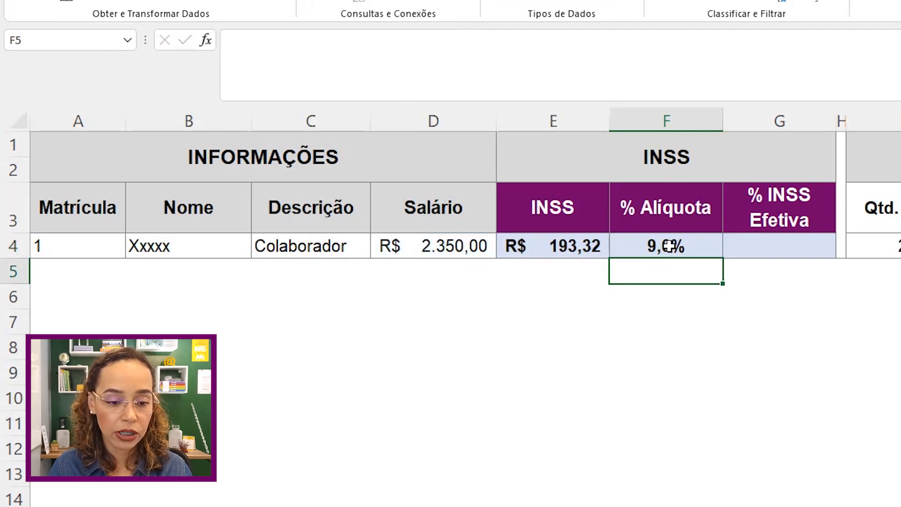
left_click(669, 245)
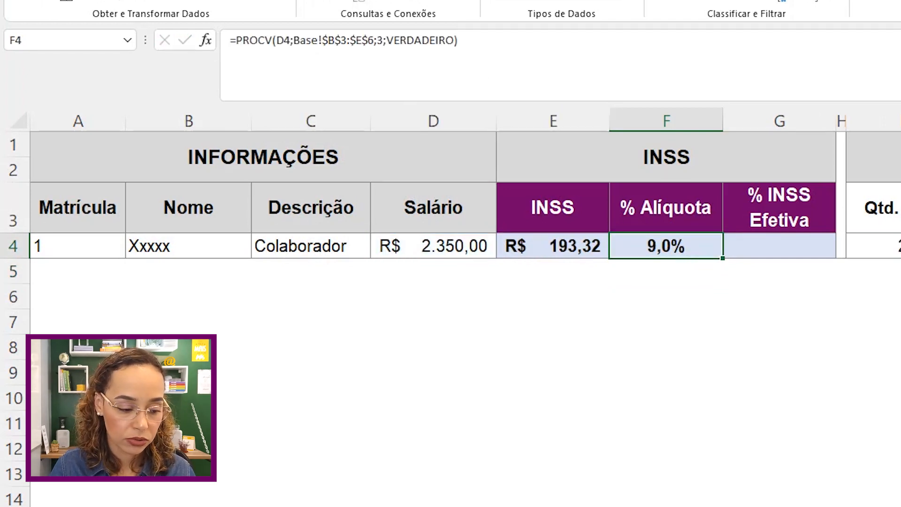
key("ctrl+Page_Up")
left_click_drag(519, 233, 263, 233)
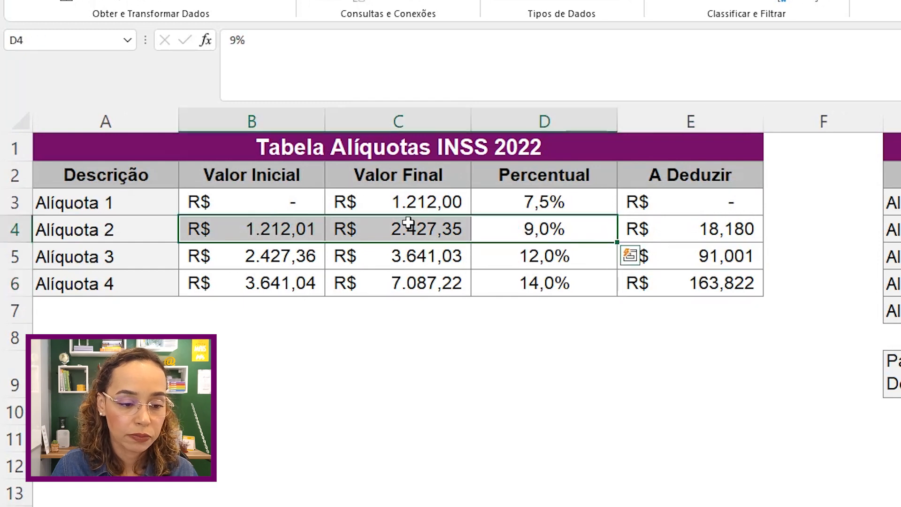
key("ctrl+Page_Down")
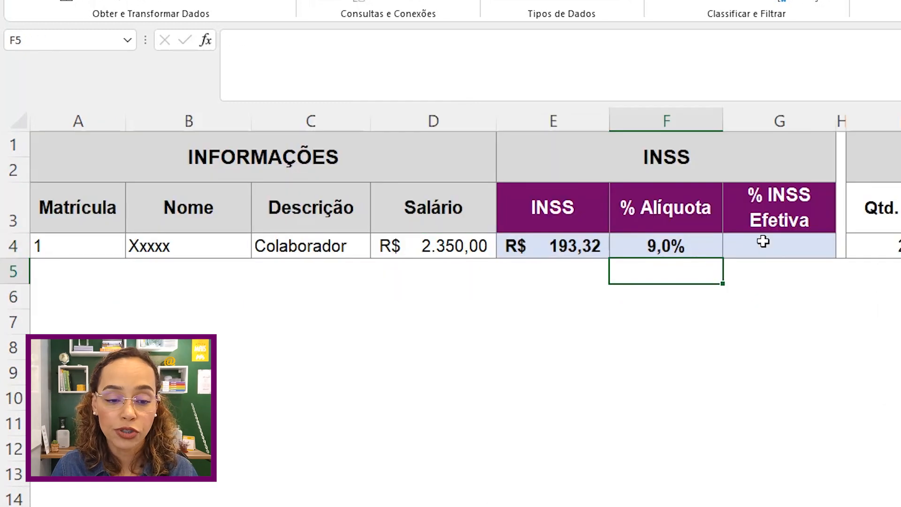
Step: Calculate the % INSS Efetiva in G4 by dividing the INSS by the salary with =E4/D4
left_click(763, 241)
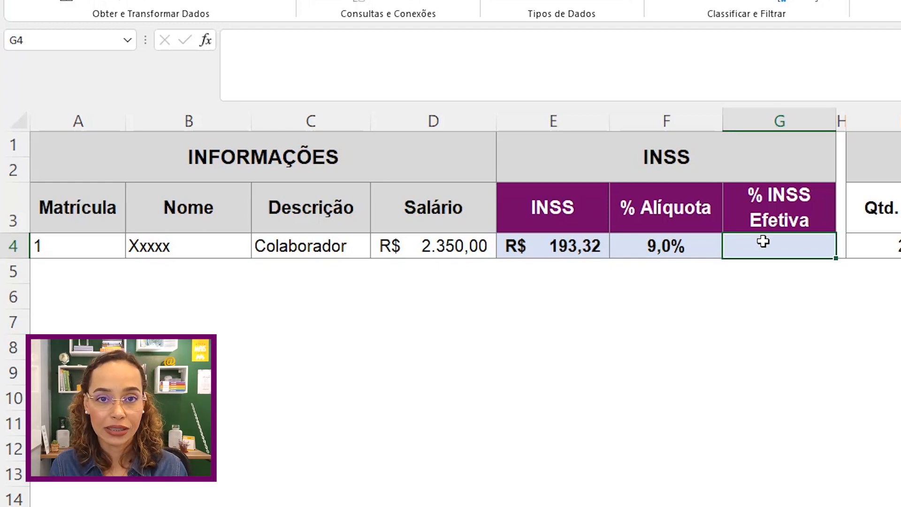
type("=")
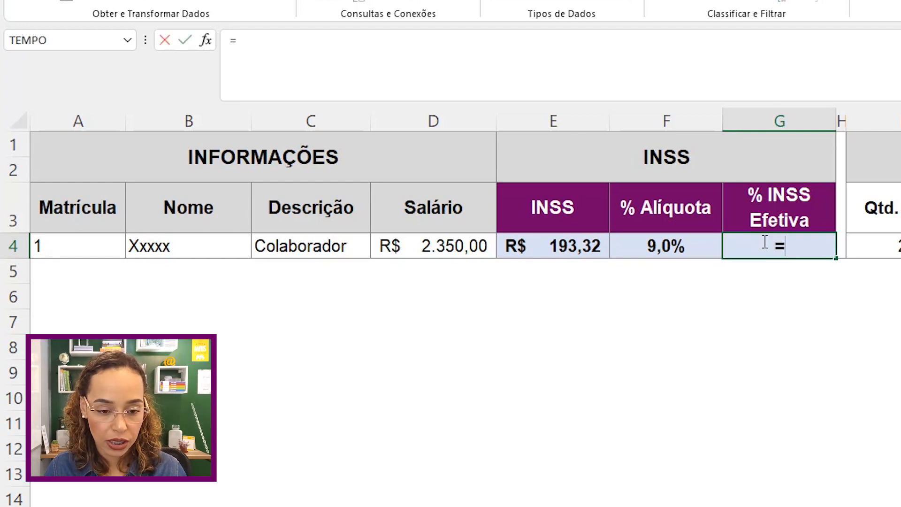
left_click(558, 241)
type("/")
left_click(452, 246)
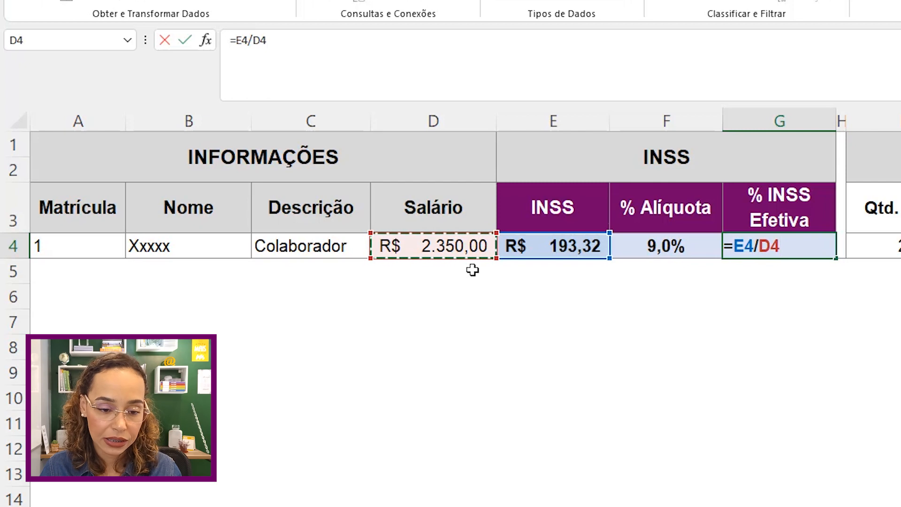
key("Return")
left_click(781, 245)
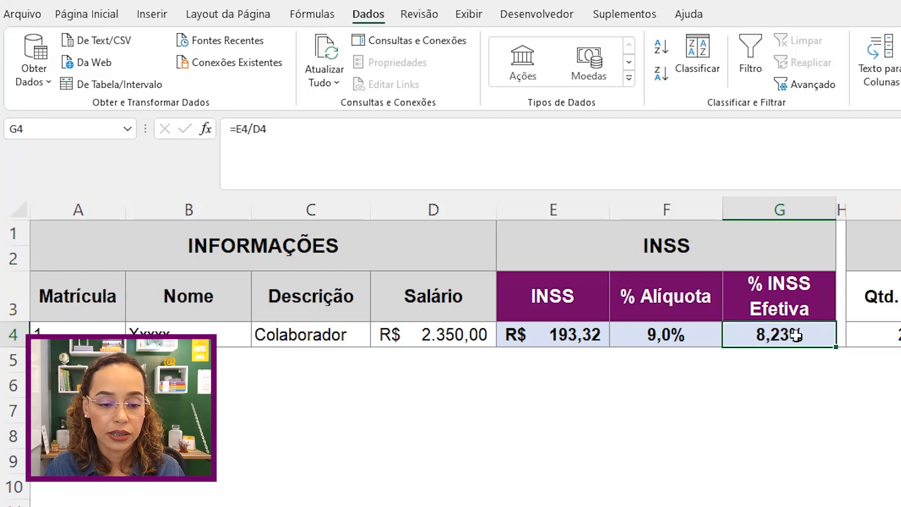
left_click(106, 14)
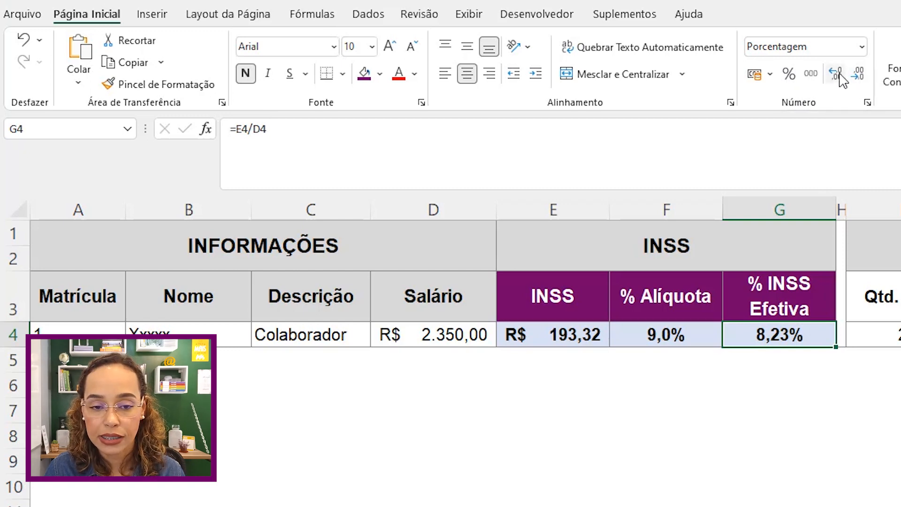
Step: Calculate Valor a Deduzir Dep. in J4 as I4 multiplied by the Parcela por Dependente in Base!H9, with H9 as an absolute reference
left_click(900, 334)
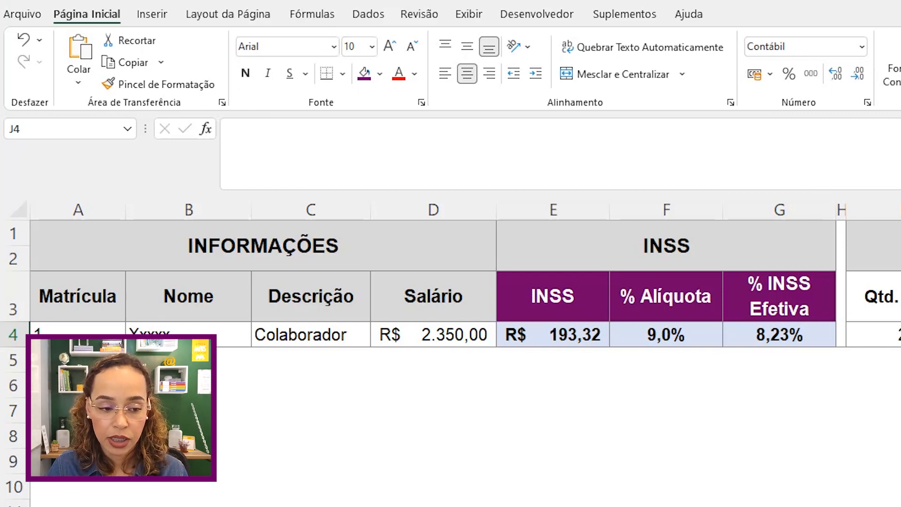
scroll(465, 275, "right", 5)
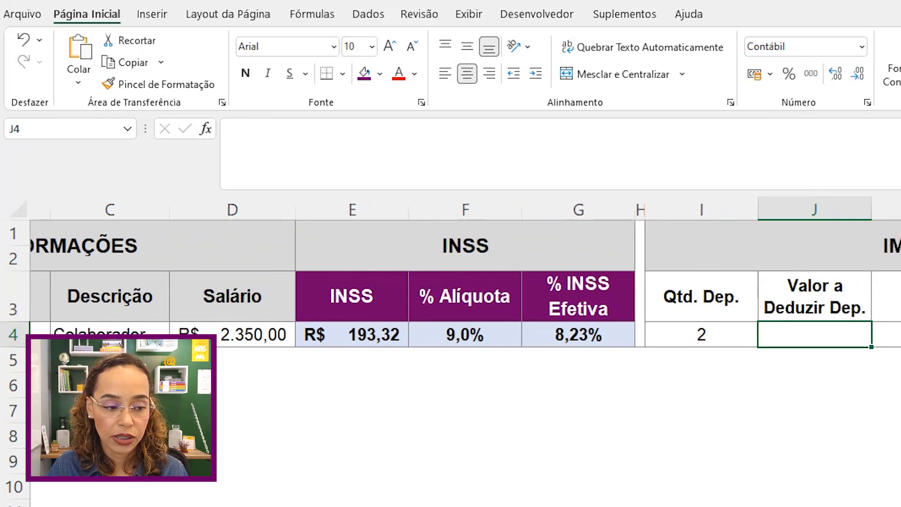
scroll(465, 275, "right", 3)
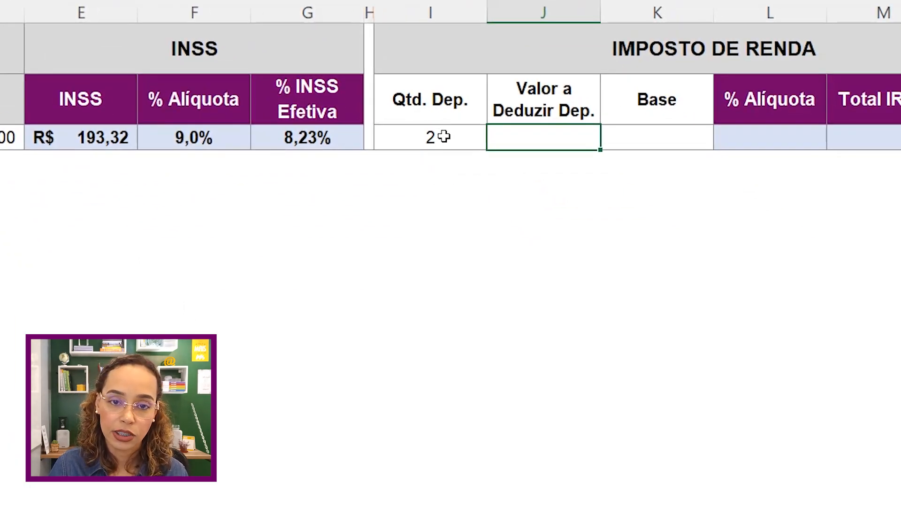
type("=")
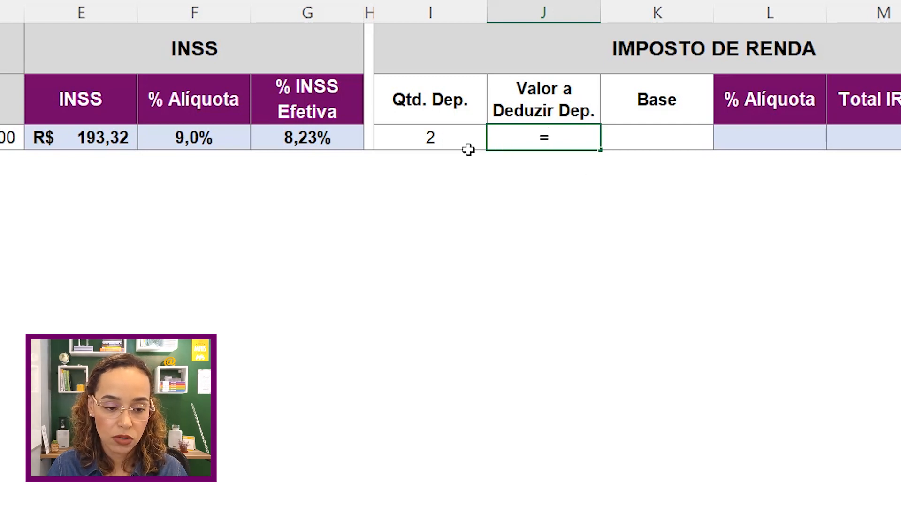
left_click(452, 140)
type("*")
left_click(85, 494)
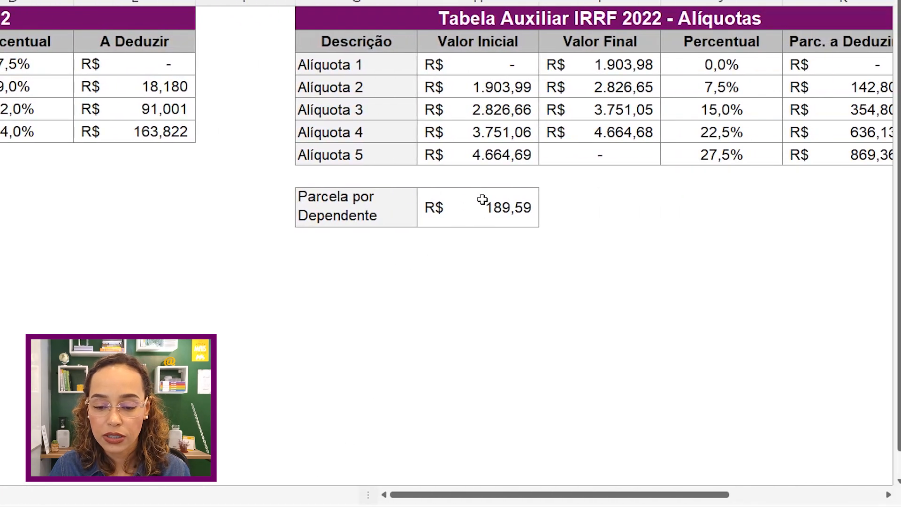
left_click(497, 206)
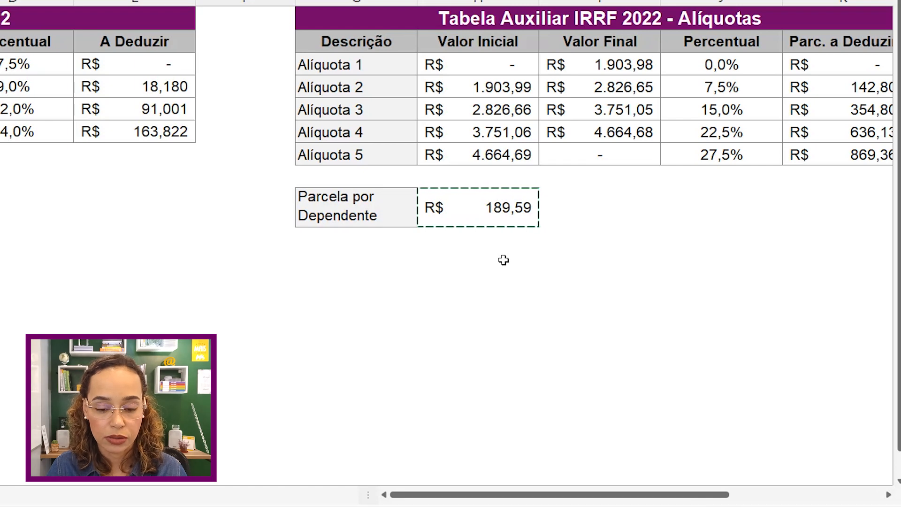
key("Return")
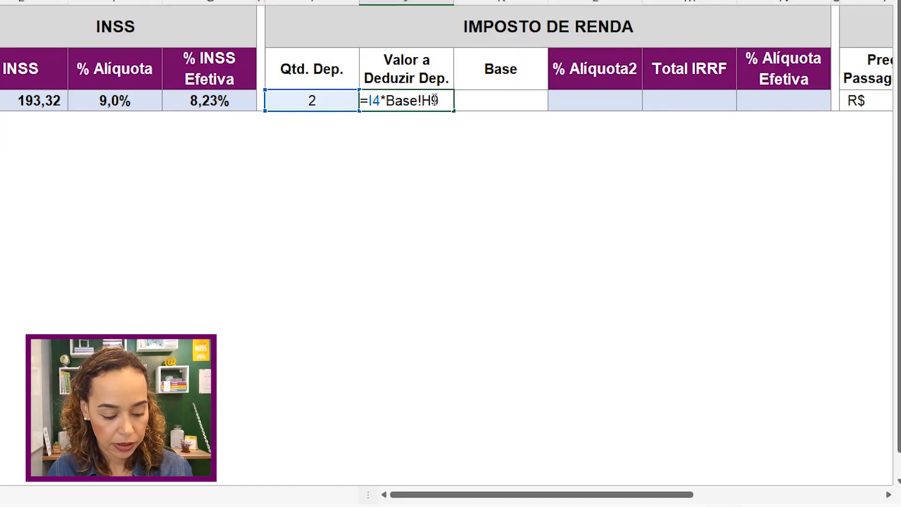
key("F4")
key("Return")
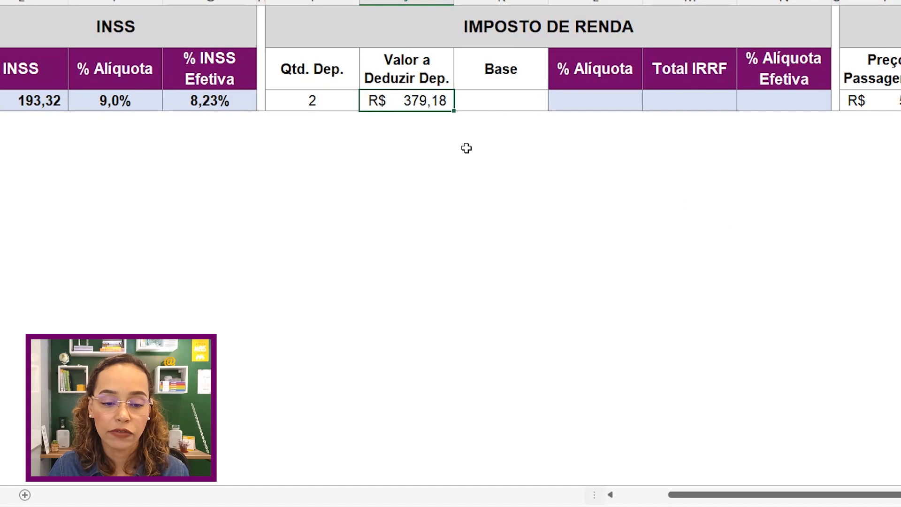
Step: Calculate the income tax Base in K4 as salary minus INSS minus the dependent deduction with =D4-E4-J4
left_click(500, 99)
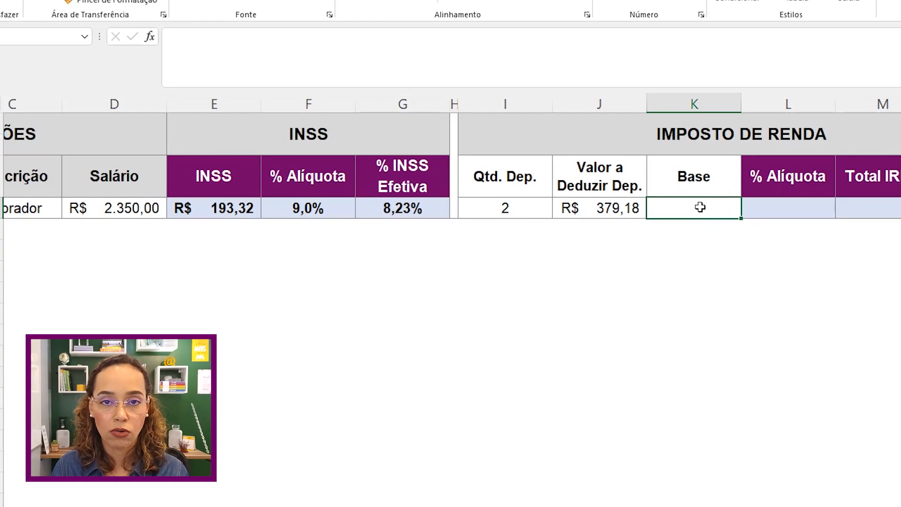
type("=")
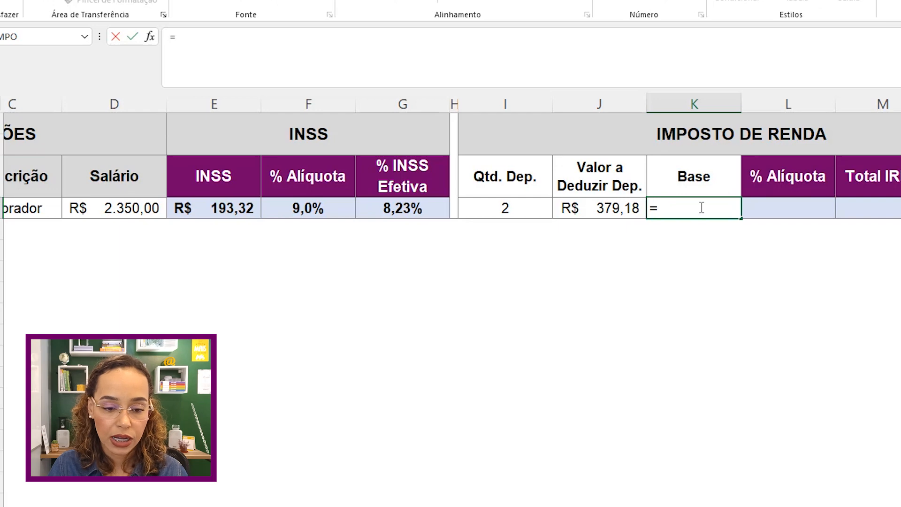
left_click(135, 207)
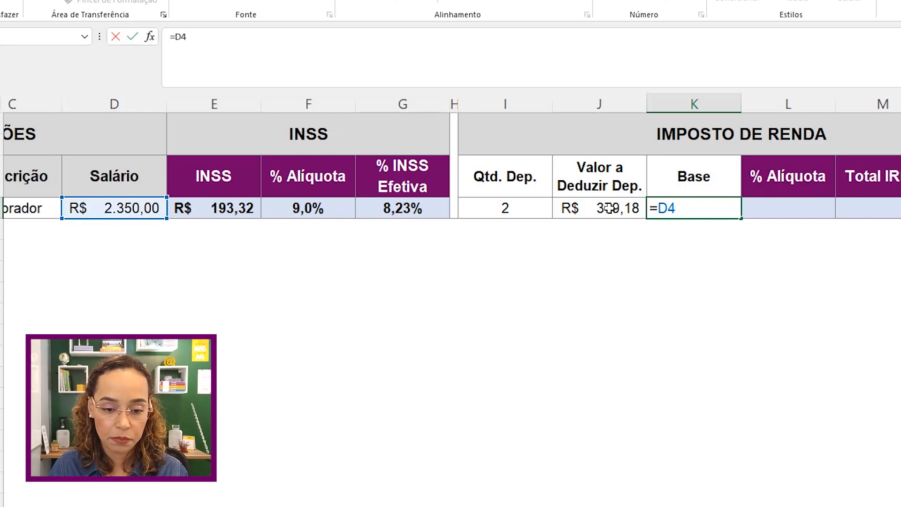
left_click(235, 207)
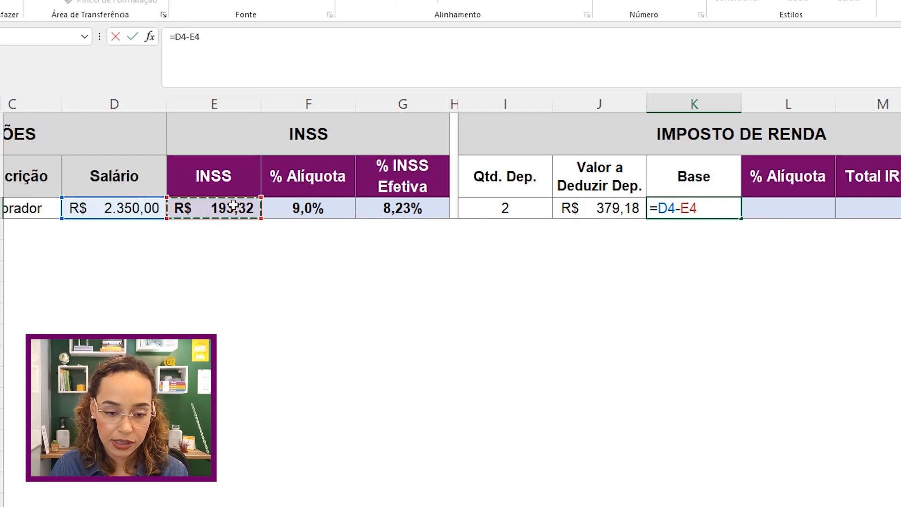
type("-")
left_click(592, 208)
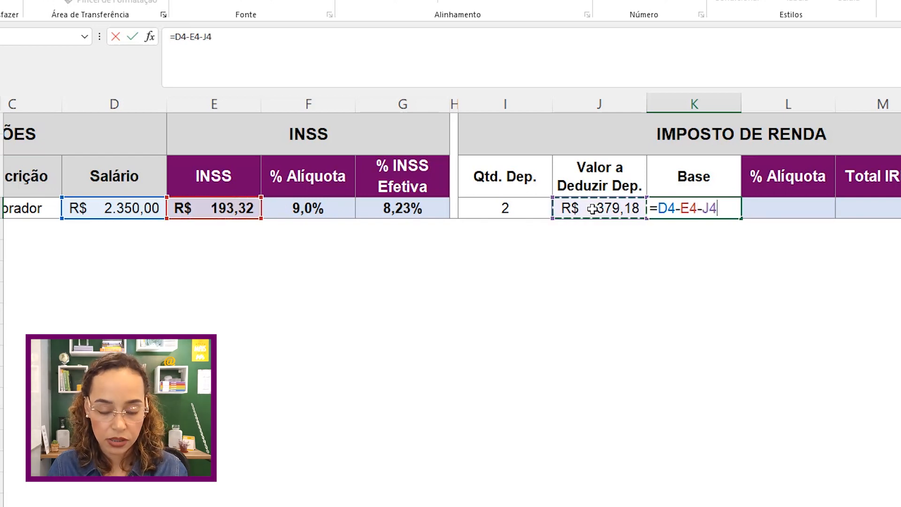
key("Return")
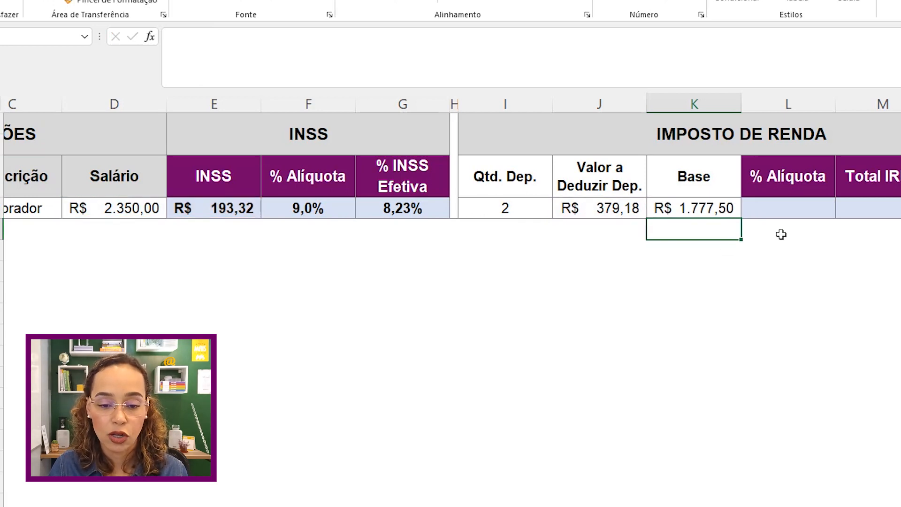
Step: Start a PROCV in L4 that looks up the Base in K4 within the IRRF table range Base!H3:K7
left_click(787, 212)
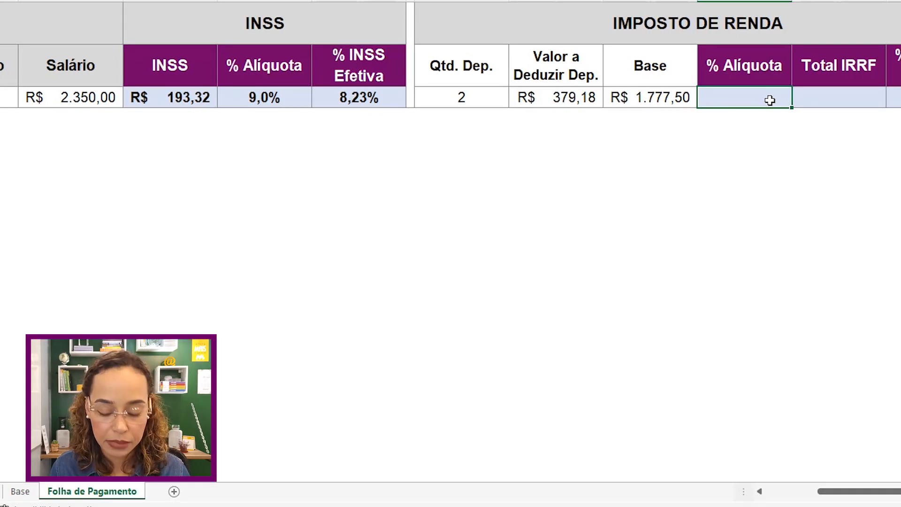
type("=procv")
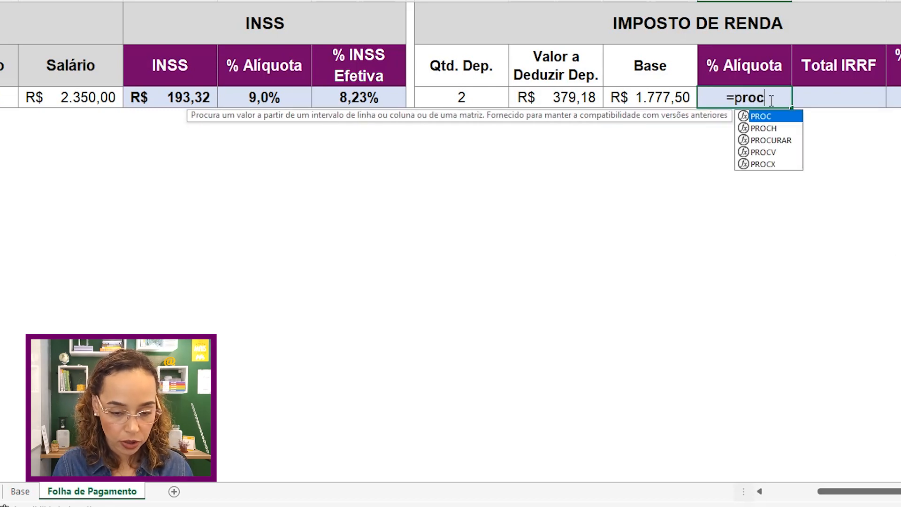
key("Tab")
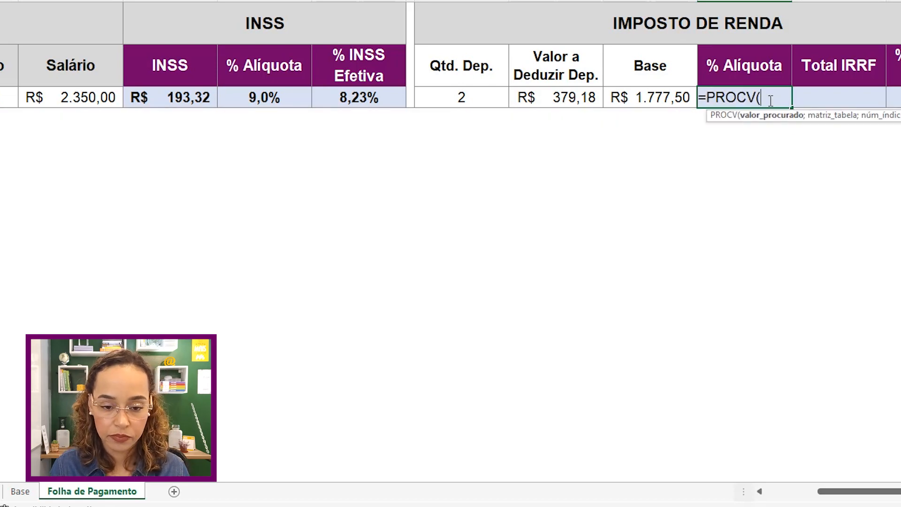
left_click(660, 97)
type(";")
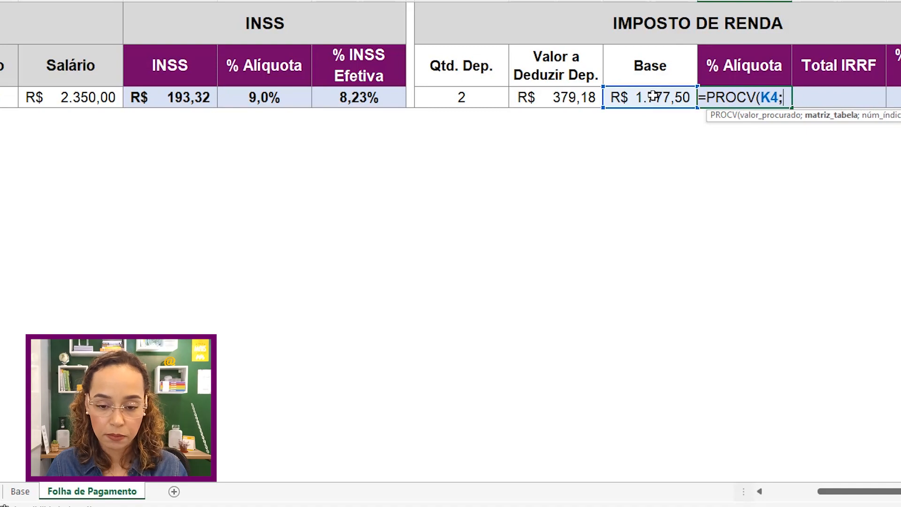
left_click(22, 491)
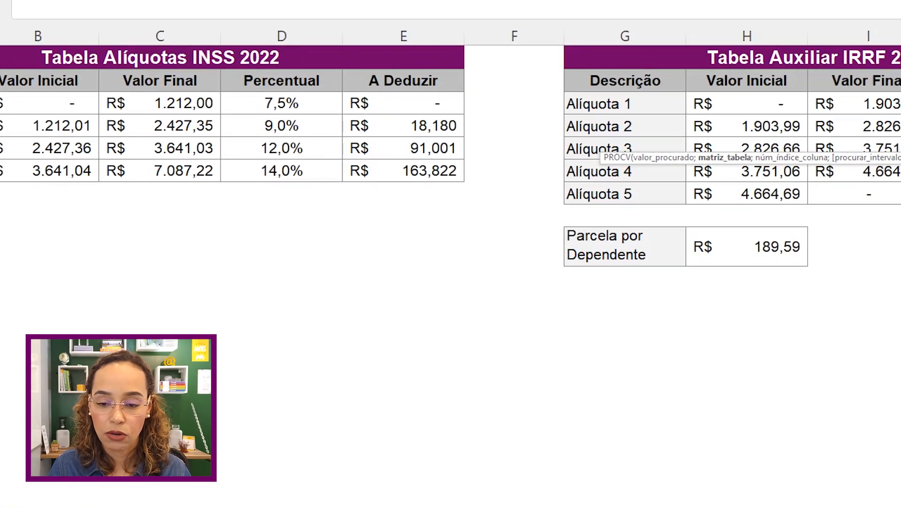
scroll(728, 211, "right", 3)
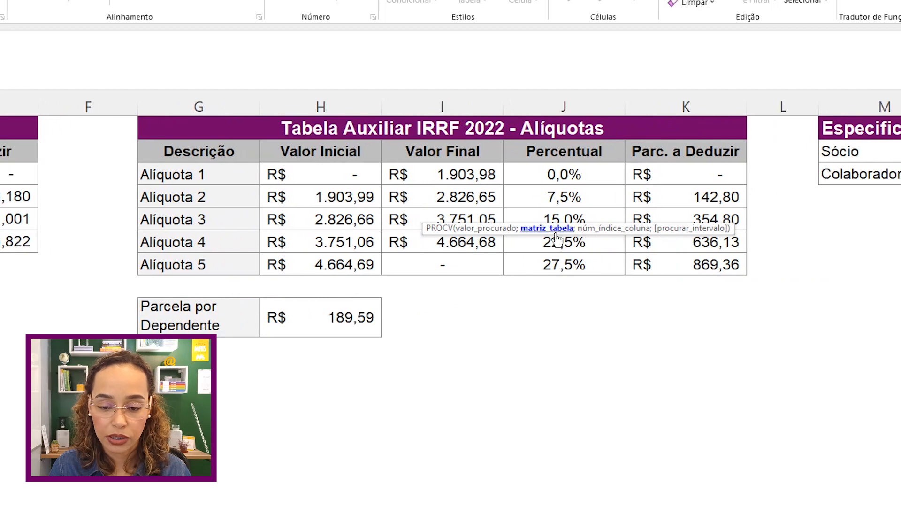
left_click_drag(282, 174, 648, 264)
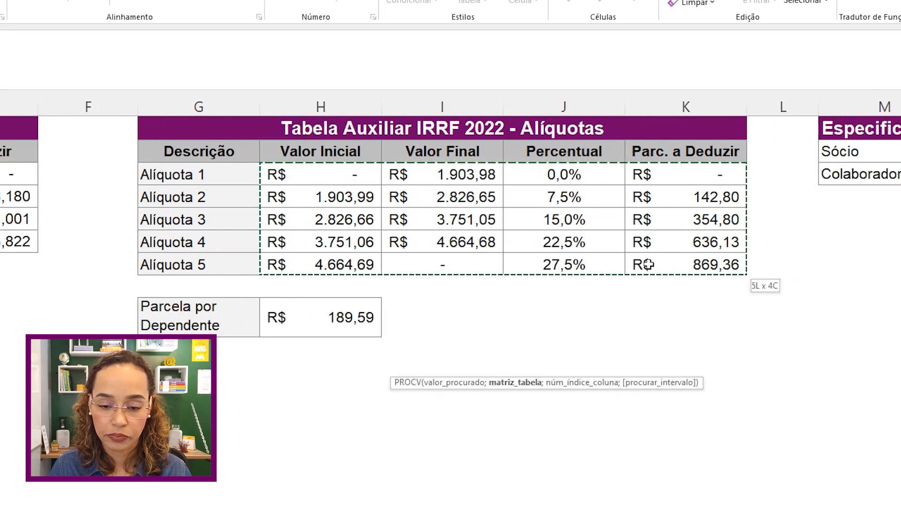
type(";Base!H3:K7")
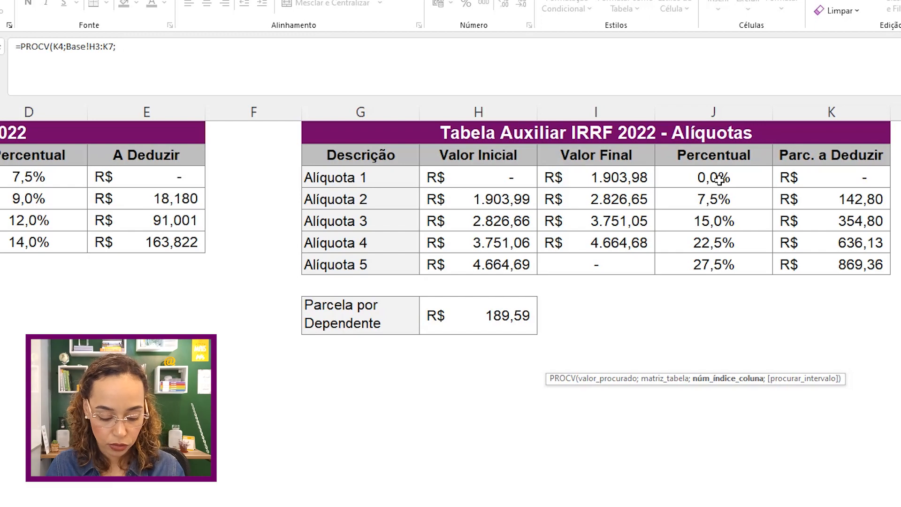
Step: Complete the L4 PROCV with column index 3 and VERDADEIRO, and check its rate against the IRRF table on the Base sheet
type("3;")
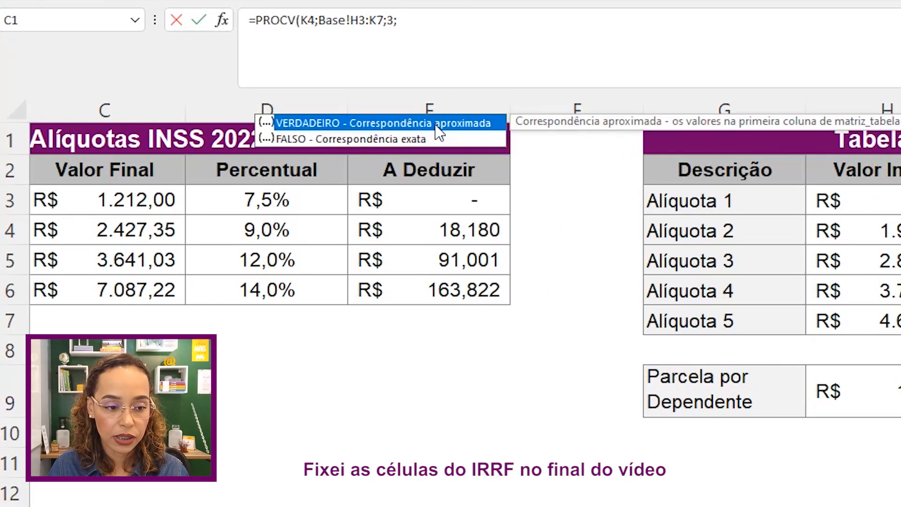
double_click(436, 123)
key("Return")
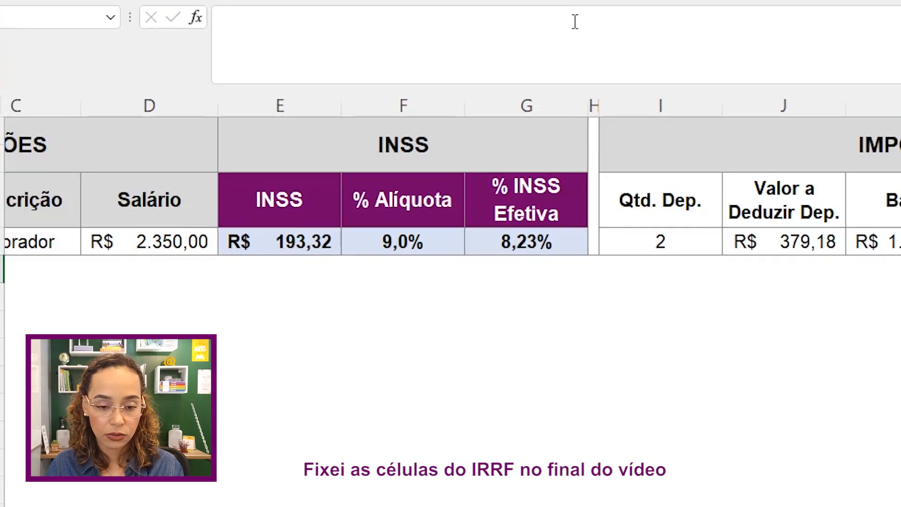
left_click(543, 157)
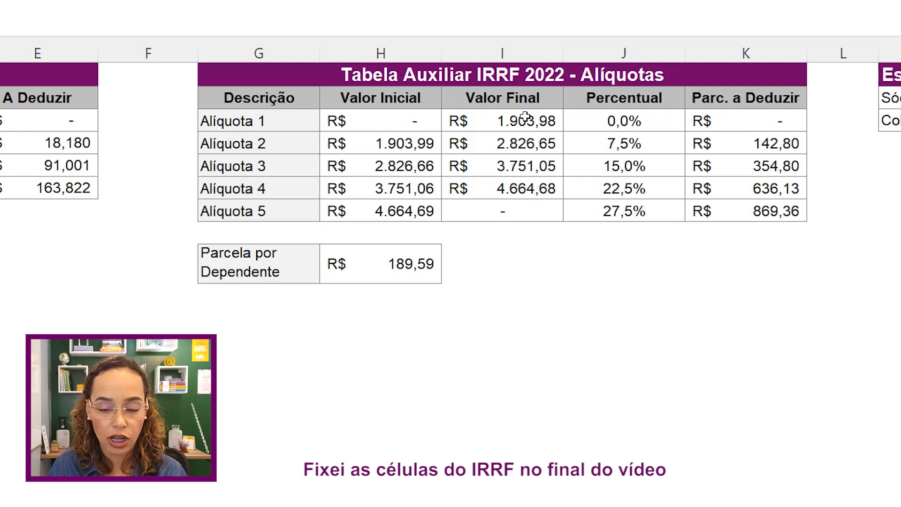
left_click(154, 492)
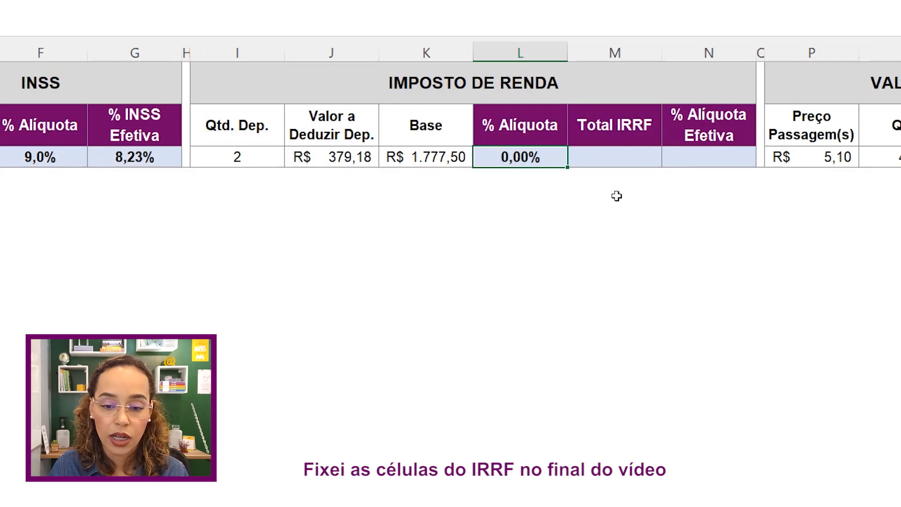
Step: Begin the Total IRRF formula in M4 by multiplying the Base by the % Alíquota with =K4*L4
left_click(645, 162)
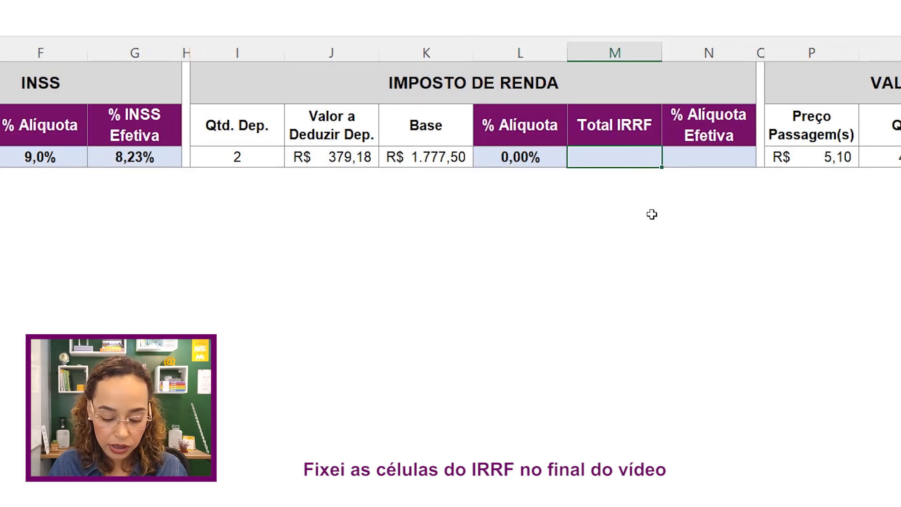
type("=")
left_click(422, 157)
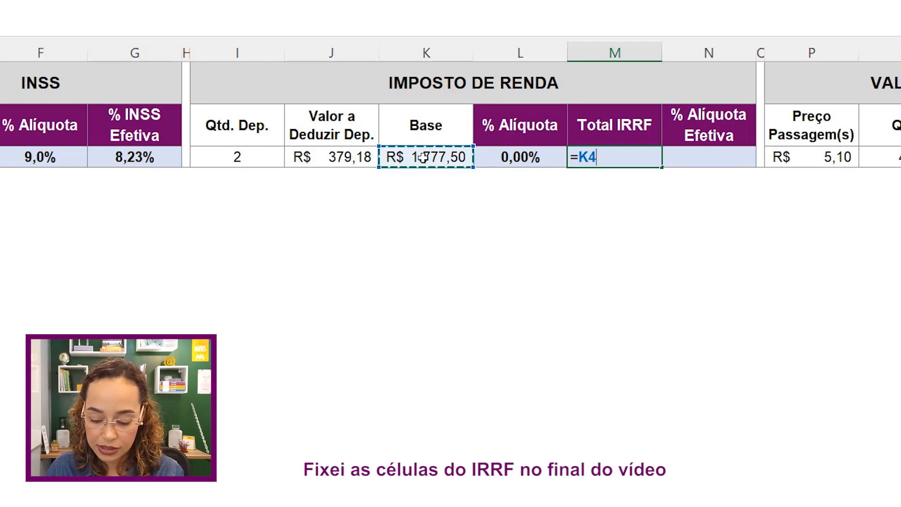
type("*")
left_click(520, 159)
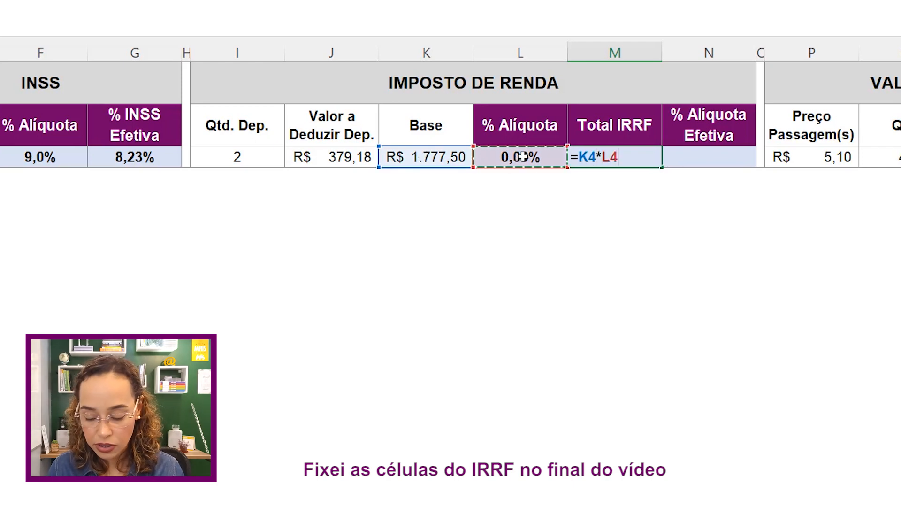
Step: Subtract the Parc. a Deduzir in the M4 formula with PROCV(K4;Base!H3:K7;4;VERDADEIRO) and review the result
type("-procv(")
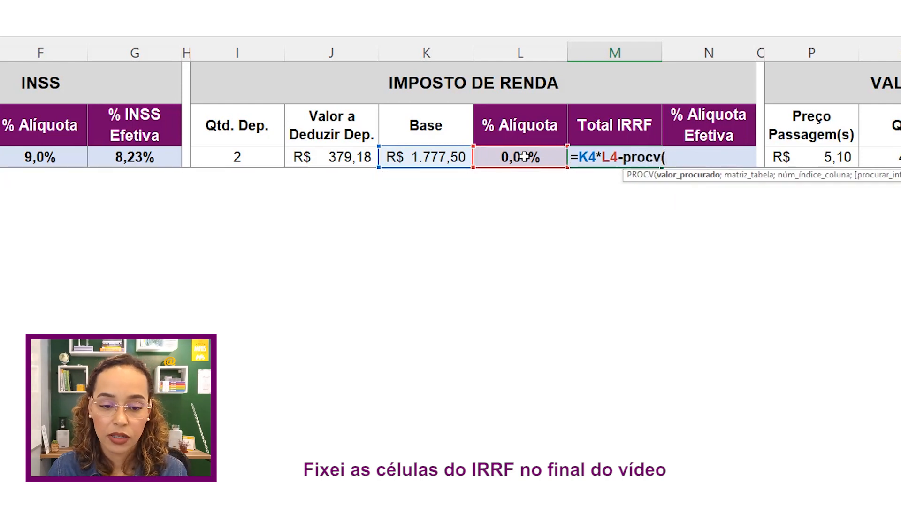
left_click(415, 157)
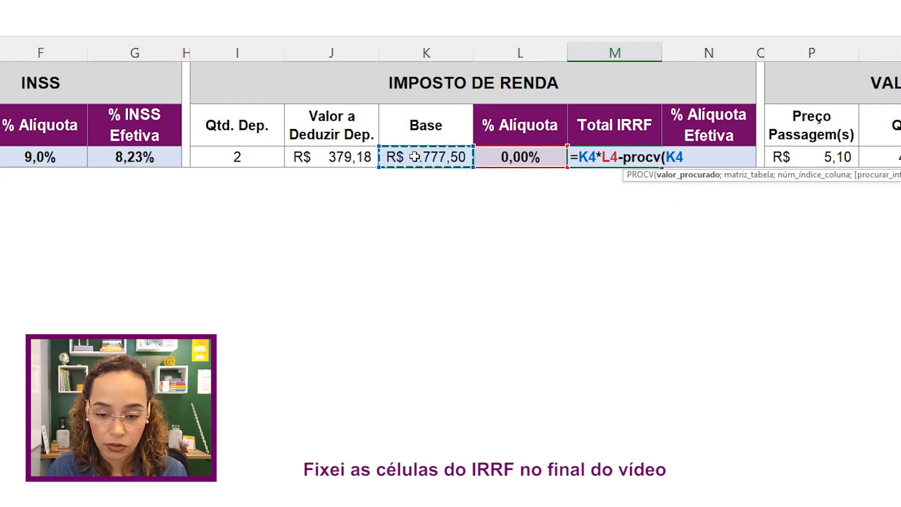
type(";")
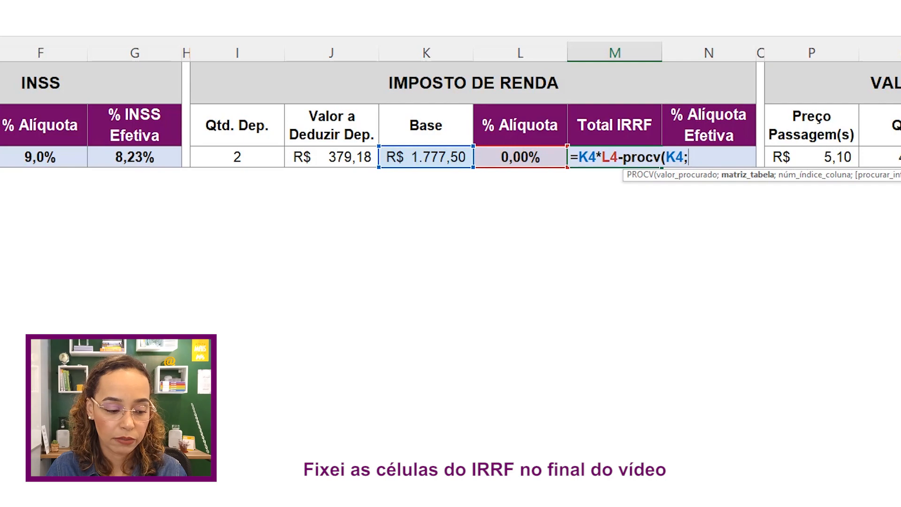
key("ctrl+Page_Down")
left_click_drag(359, 123, 731, 209)
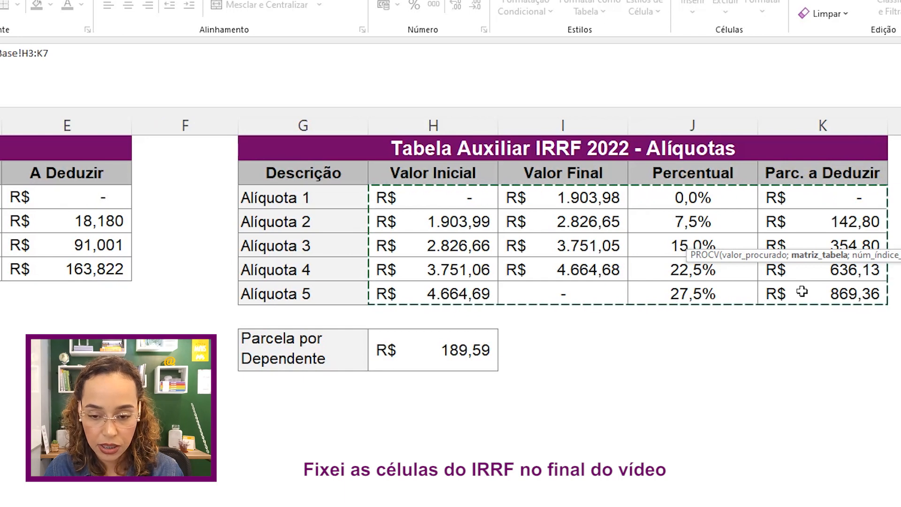
type(";")
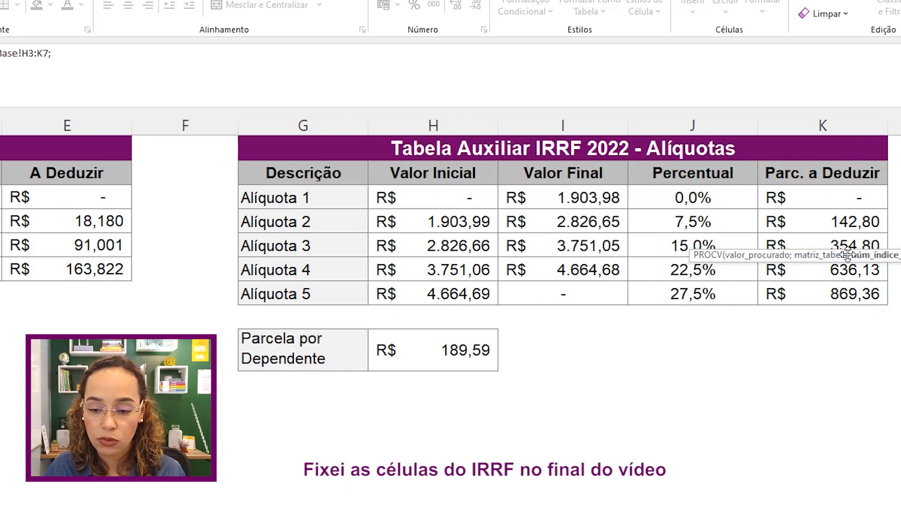
left_click_drag(849, 255, 785, 369)
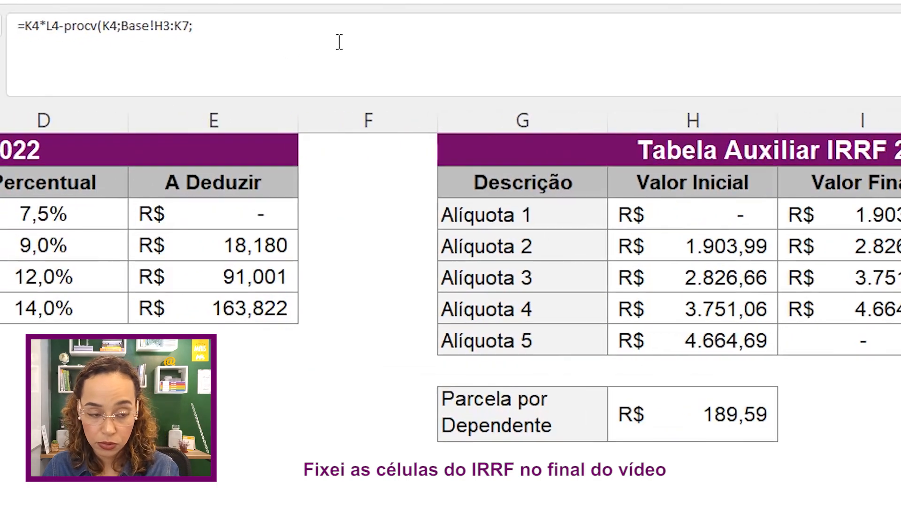
type("4;")
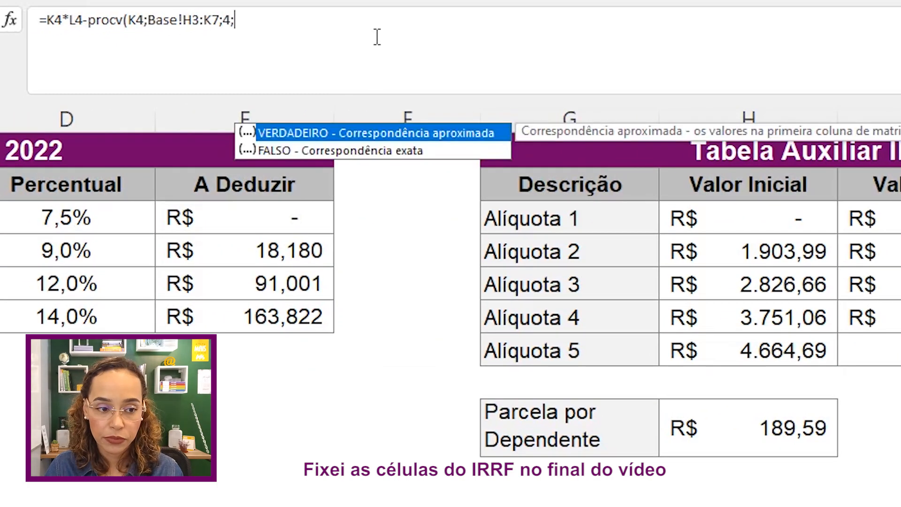
double_click(452, 134)
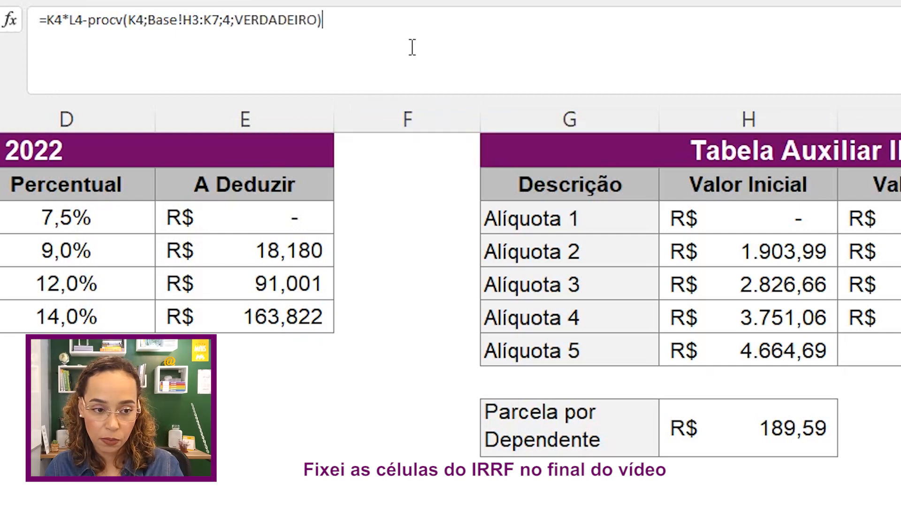
type(")")
key("Return")
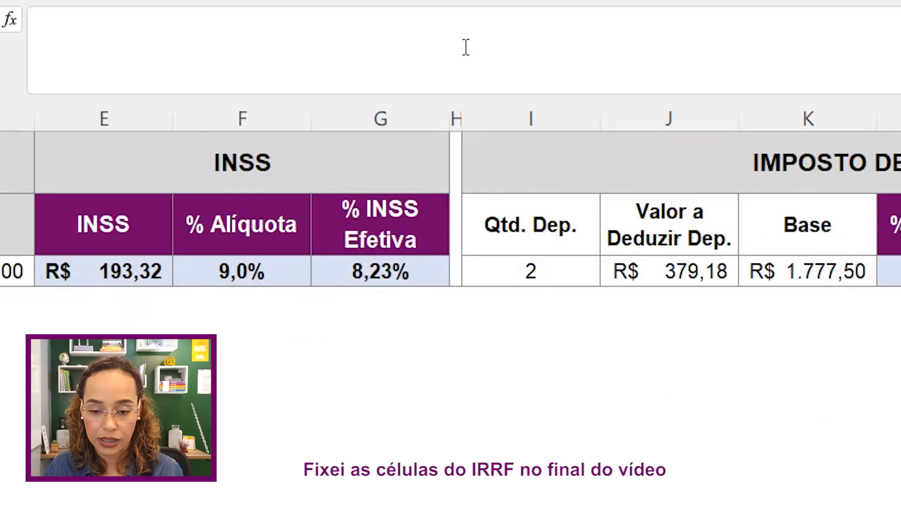
left_click(665, 232)
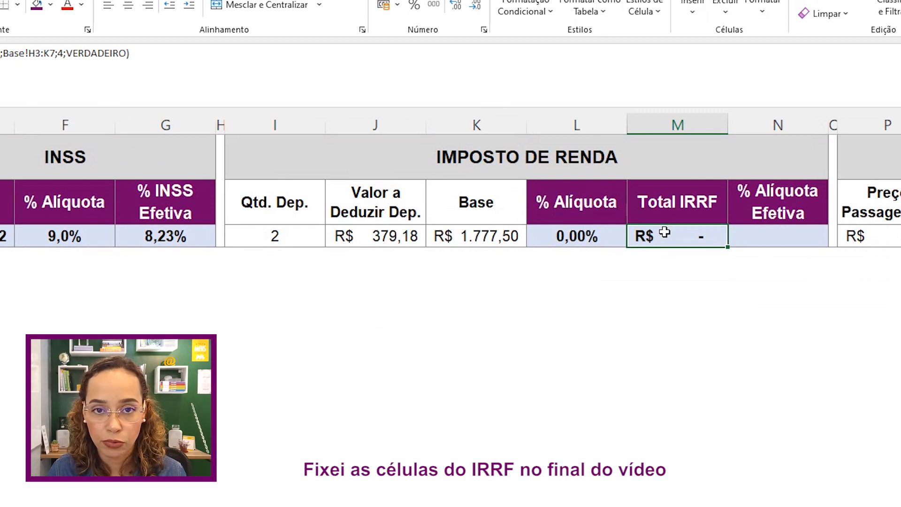
Step: Test the income tax formulas by entering 3500 as the Base in K4, and undo the entry
left_click(497, 237)
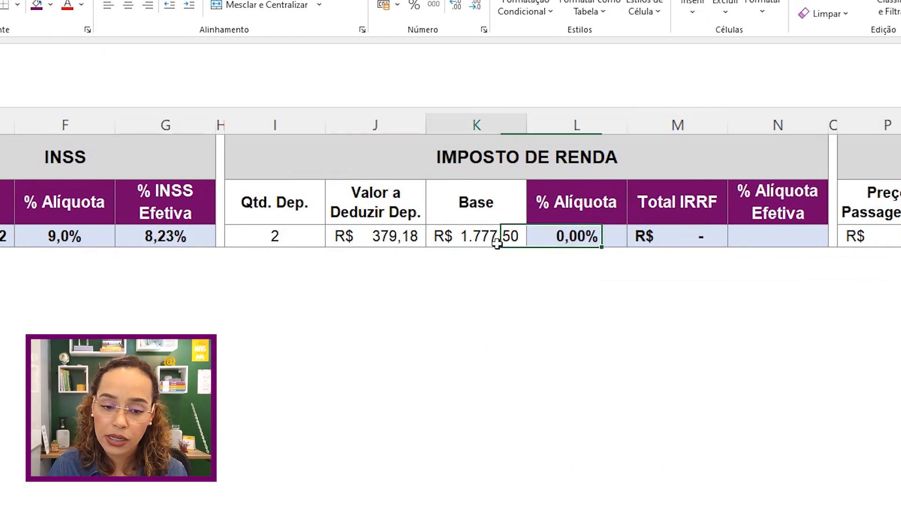
key("F2")
key("Escape")
type("3500")
key("Return")
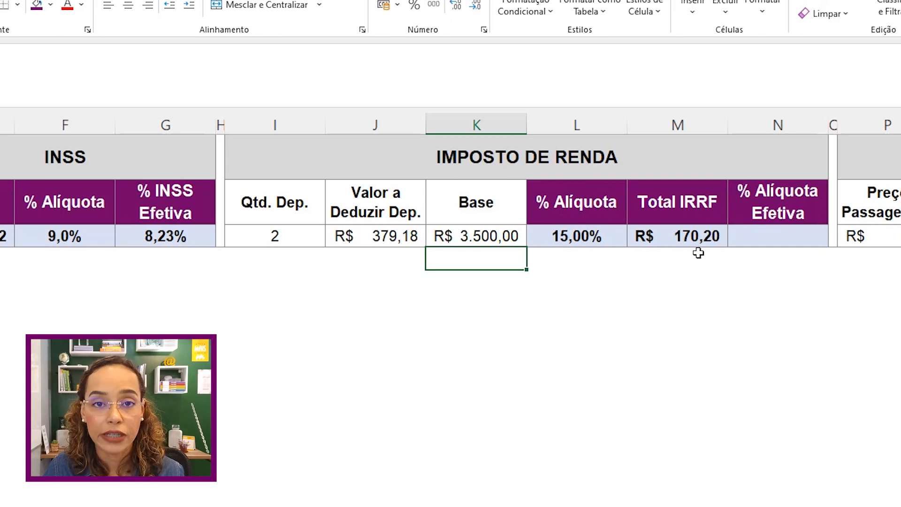
key("ctrl+z")
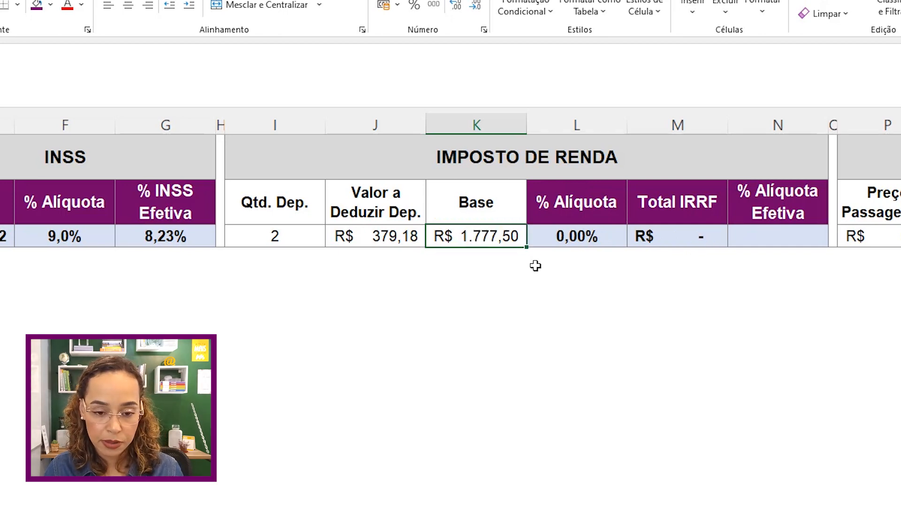
Step: Calculate the income tax % Alíquota Efetiva in N4 by dividing the Total IRRF by the salary with =M4/D4
left_click(793, 237)
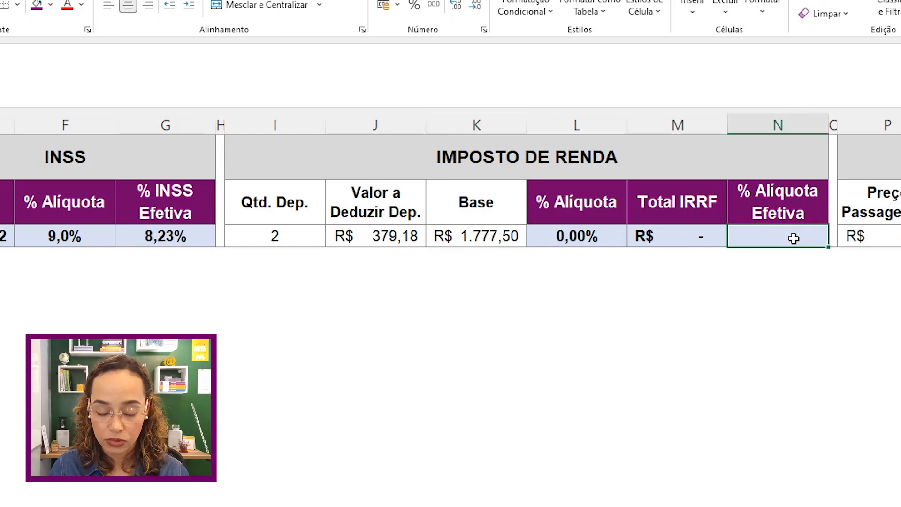
type("=")
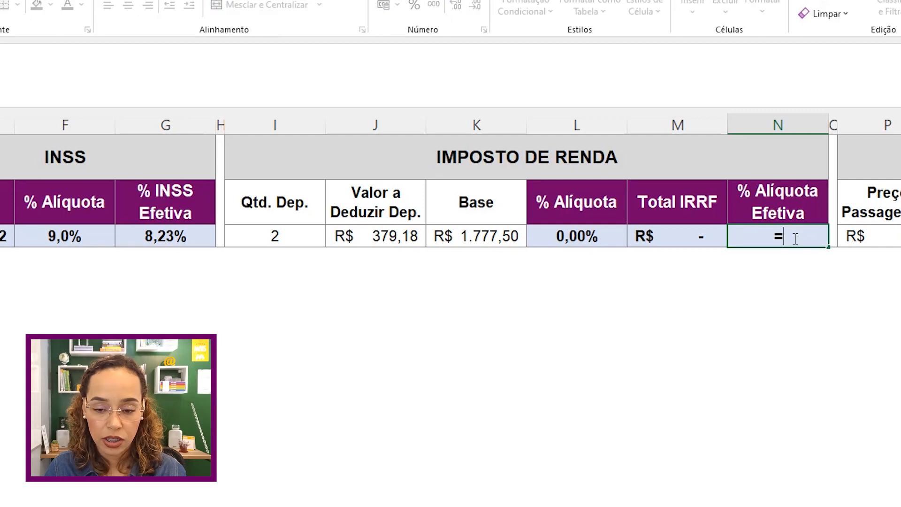
left_click(662, 236)
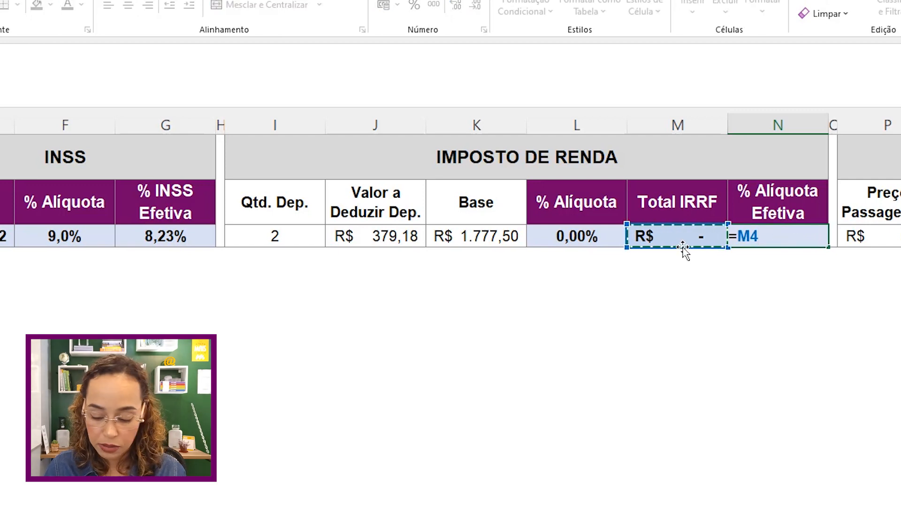
type("/")
left_click(73, 241)
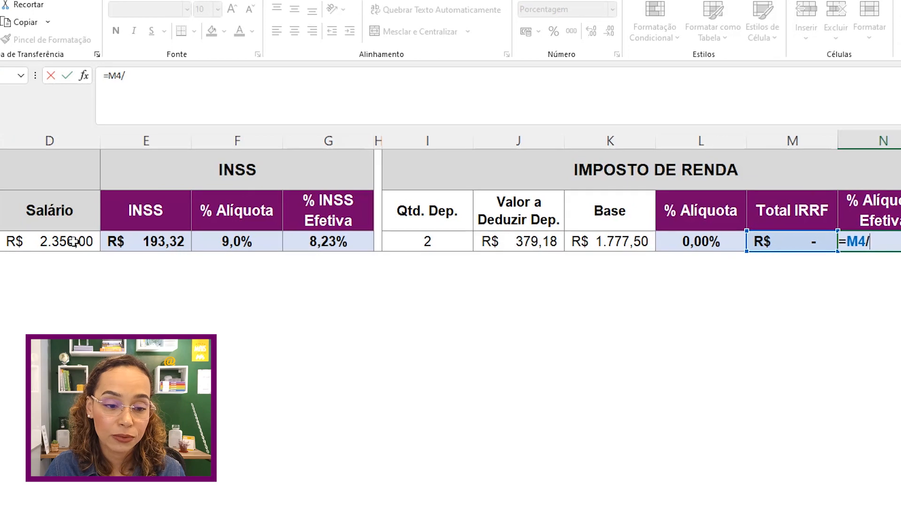
key("Return")
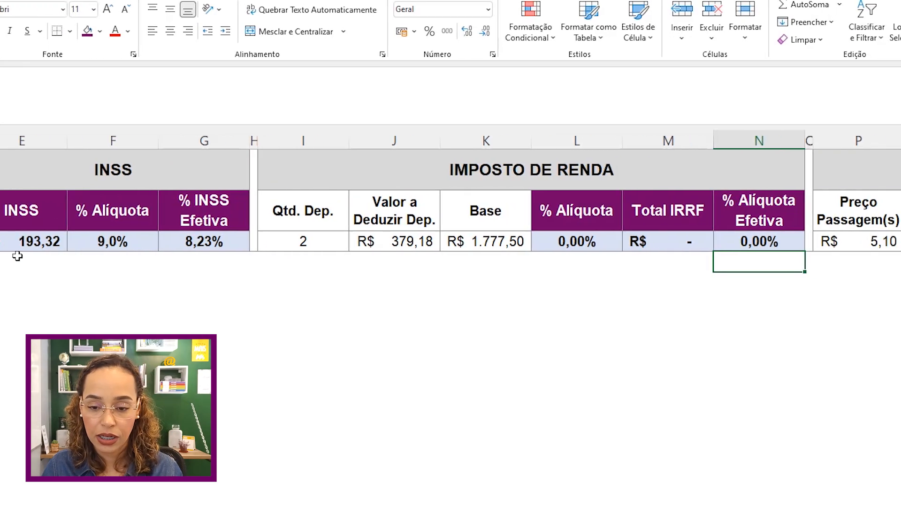
left_click(877, 242)
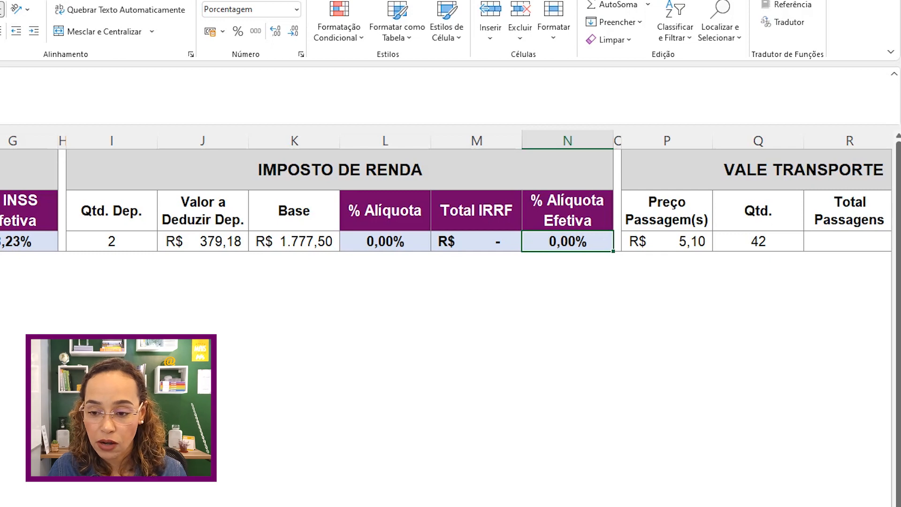
scroll(447, 192, "right", 5)
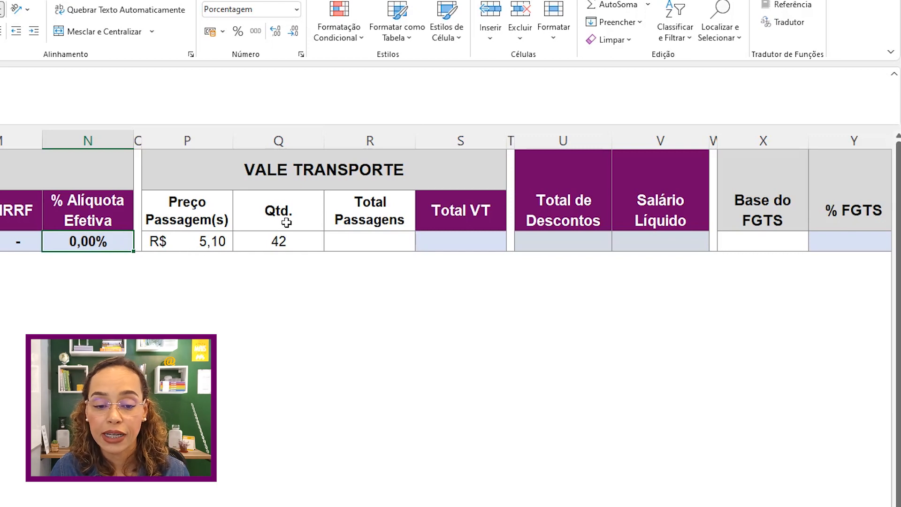
Step: Calculate Total Passagens in R4 by multiplying the Preço Passagem(s) by the Qtd. with =P4*Q4
left_click(360, 242)
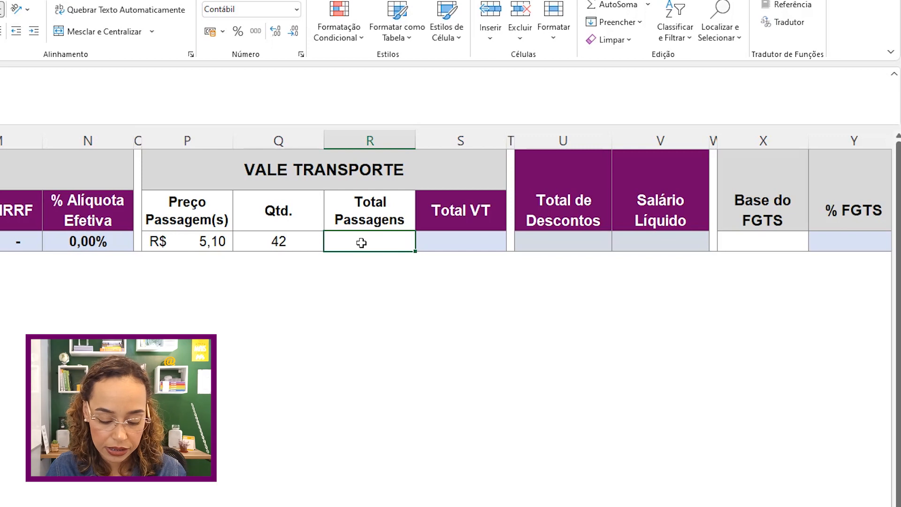
type("=")
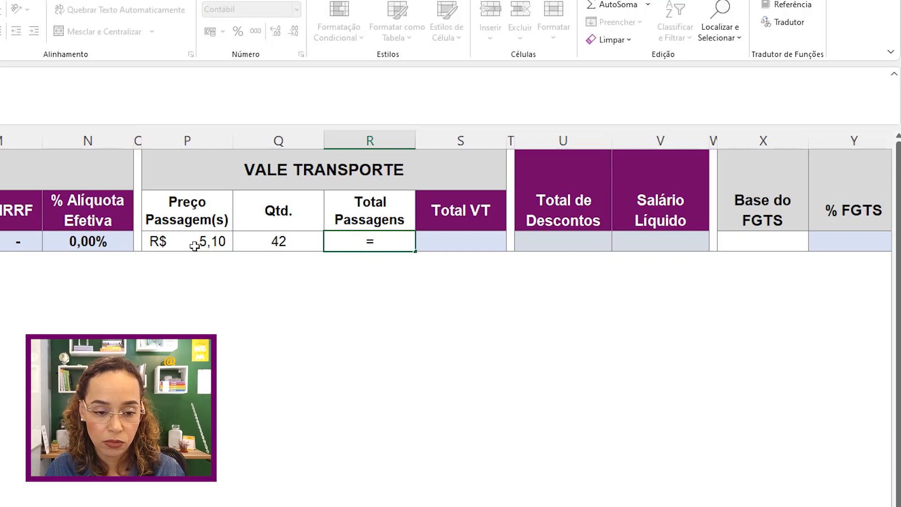
left_click(196, 242)
type("*")
left_click(258, 245)
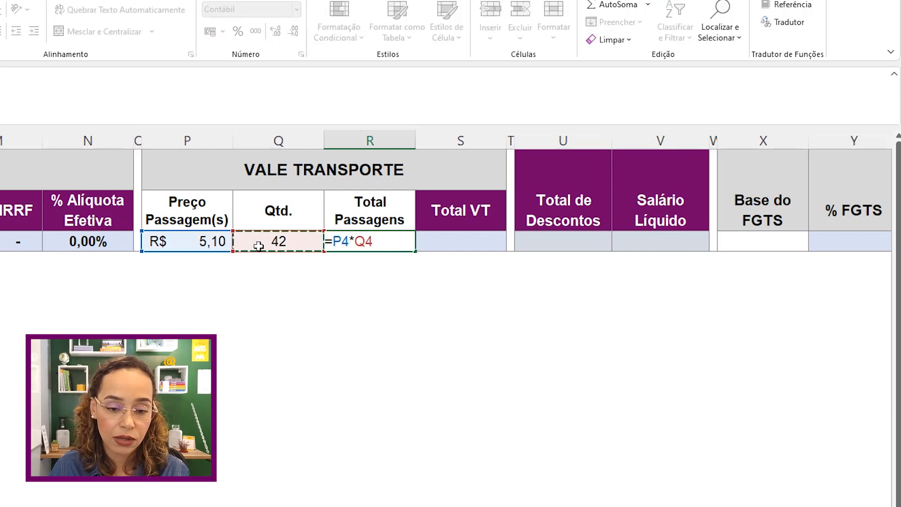
key("Return")
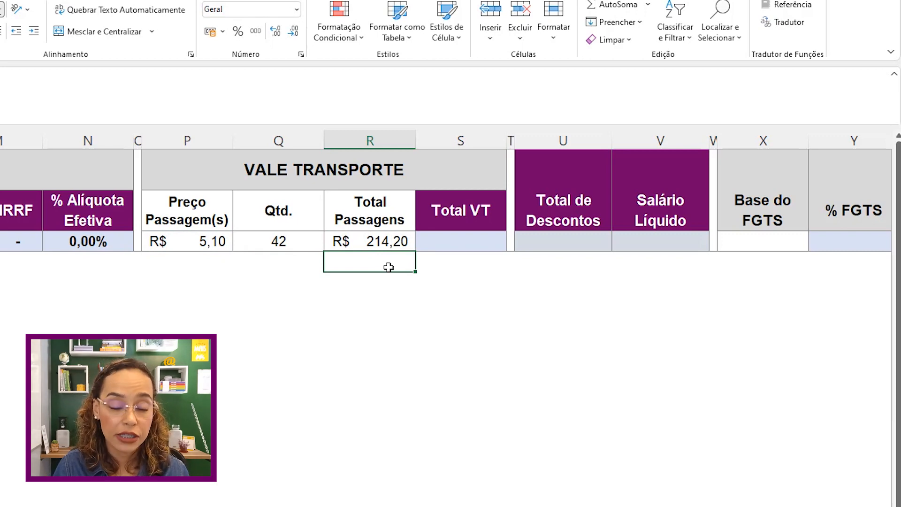
Step: Begin the Total VT formula in S4 with an SE test multiplying the salary by the absolute Base reference, =SE(D4*Base!$Q$2
left_click(436, 245)
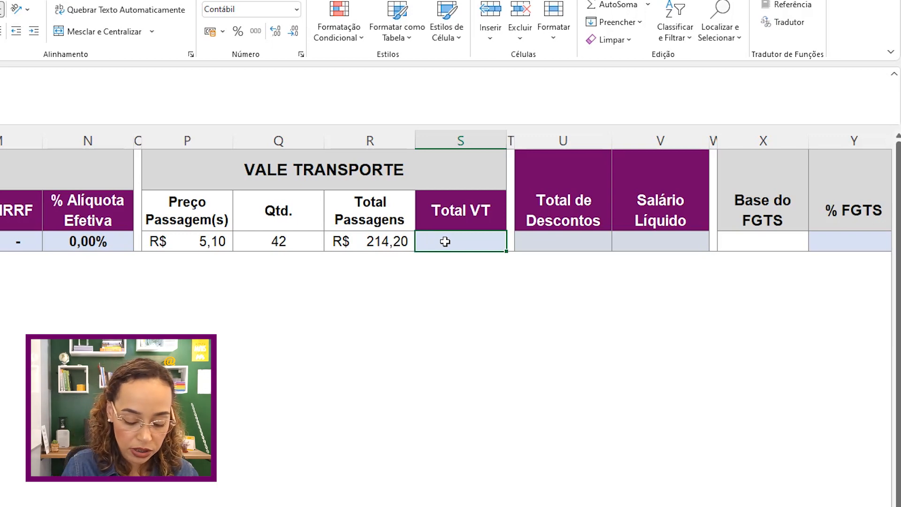
type("=se")
key("Tab")
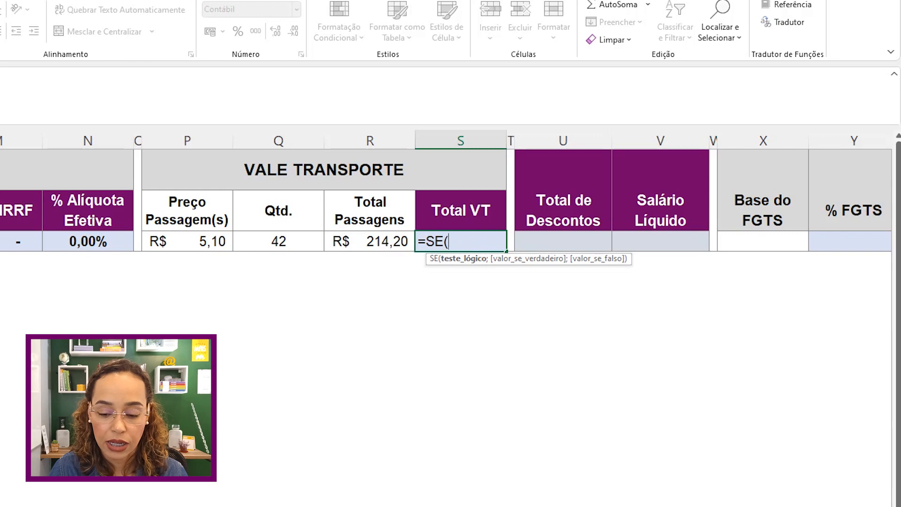
scroll(461, 244, "left", 5)
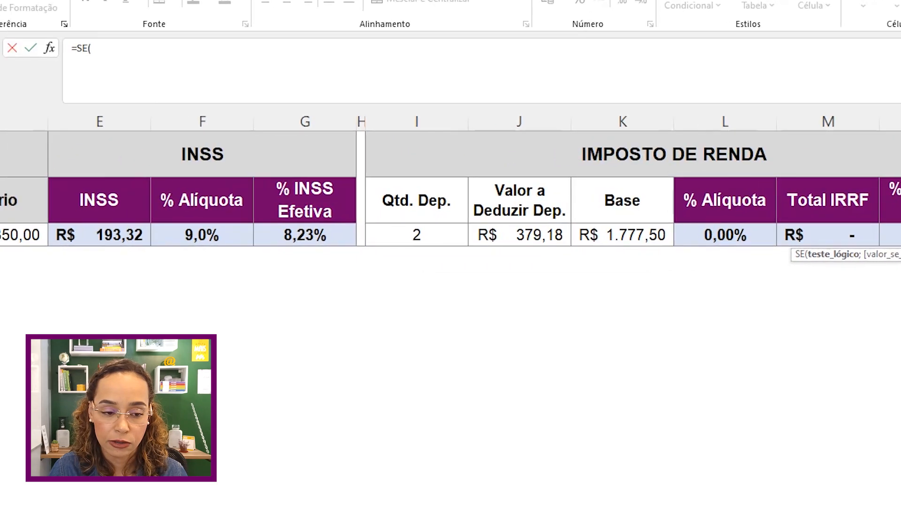
scroll(180, 262, "left", 1)
left_click(175, 236)
type("*")
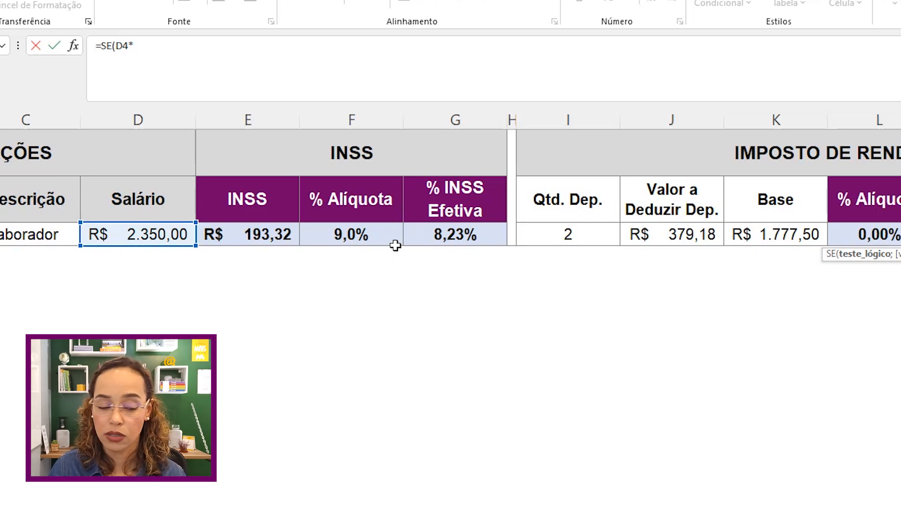
key("ctrl+Page_Down")
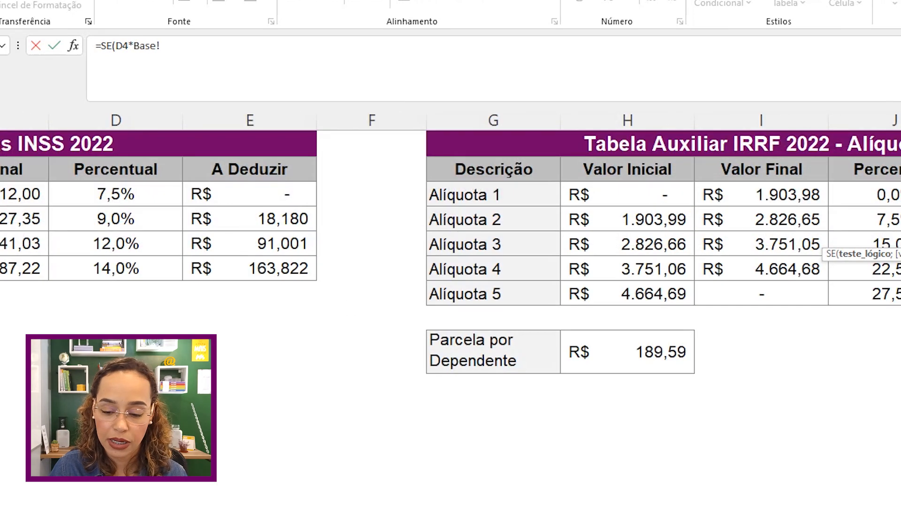
scroll(450, 244, "right", 3)
left_click(855, 171)
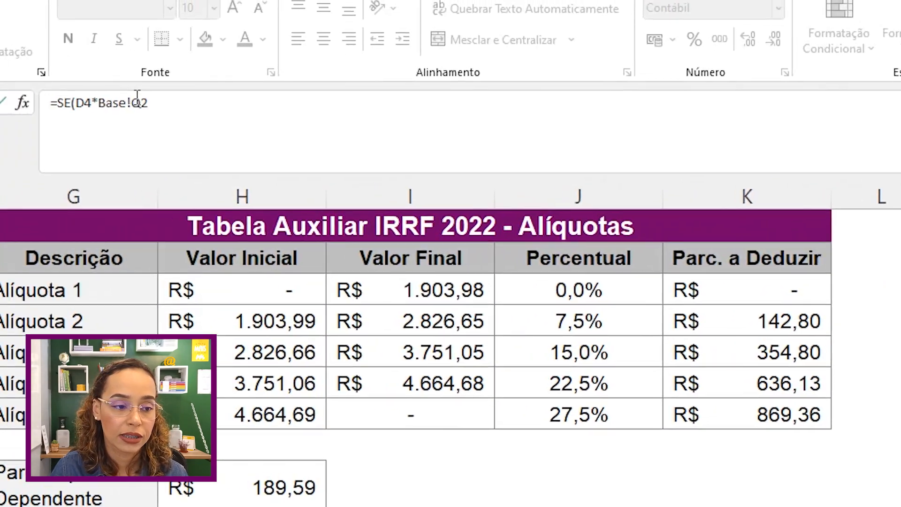
key("F4")
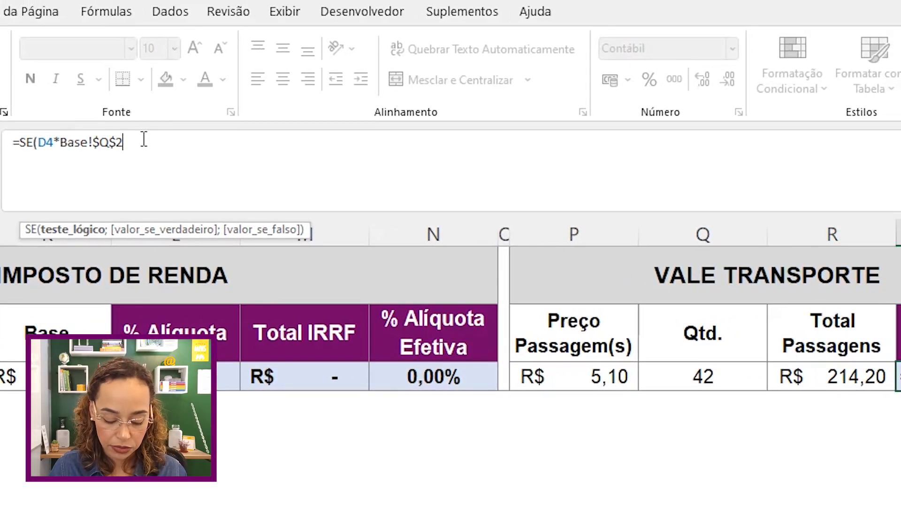
Step: Complete the SE test in S4 as greater than Total Passagens R4, and return R4 when it is true
type(">")
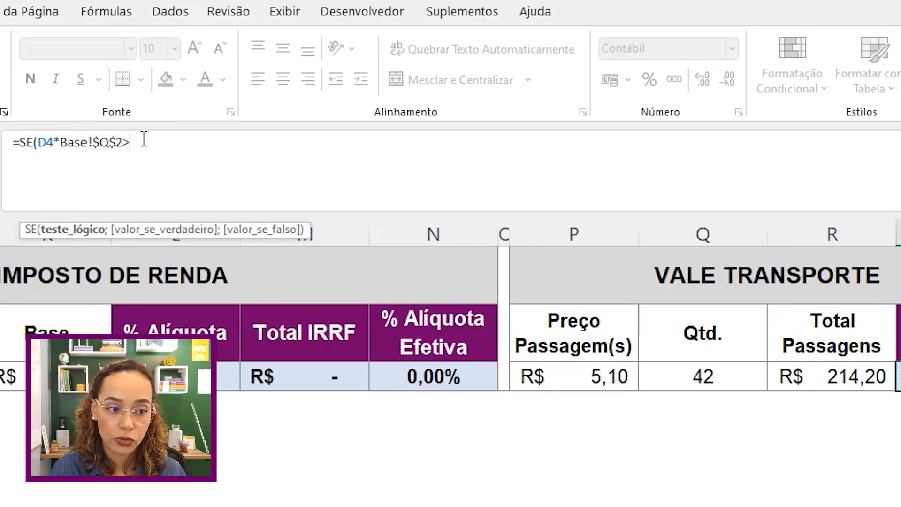
left_click(820, 378)
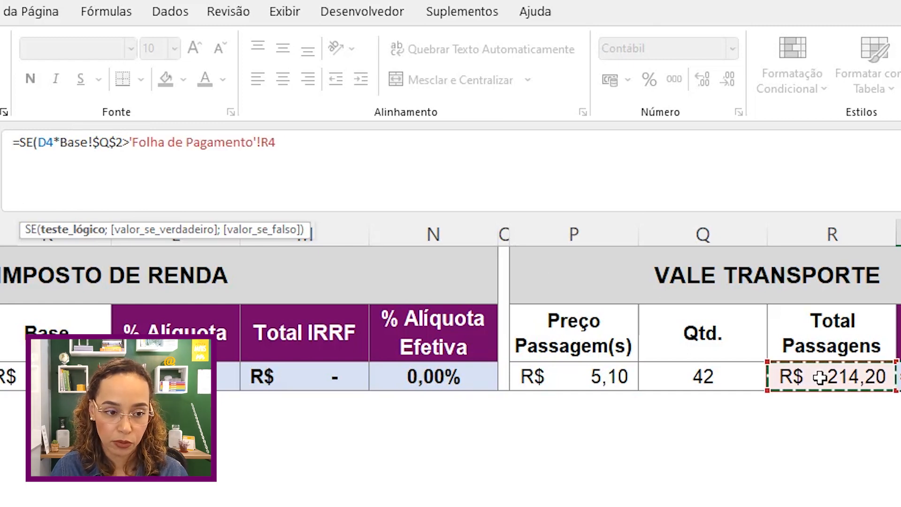
type(";")
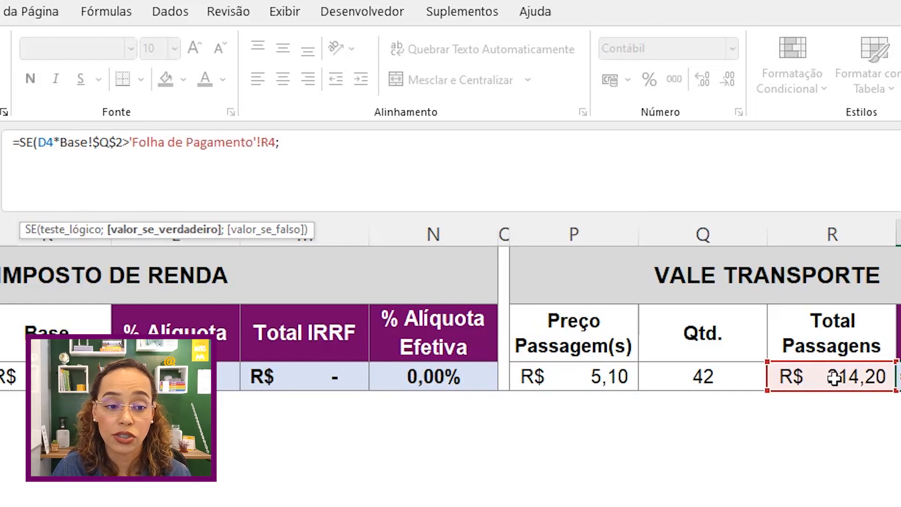
left_click(834, 377)
type(";")
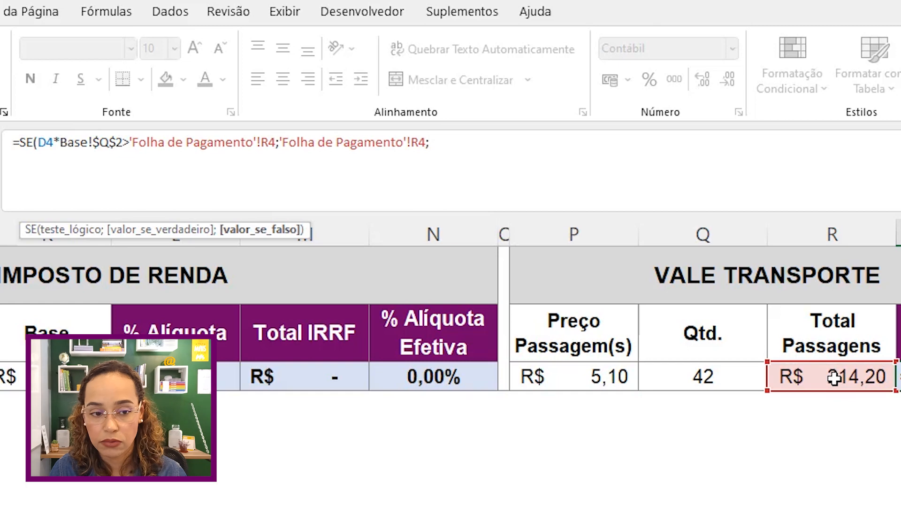
Step: Reuse D4*Base!$Q$2 as the value-if-false of the S4 formula and complete the formula
left_click_drag(40, 139, 123, 138)
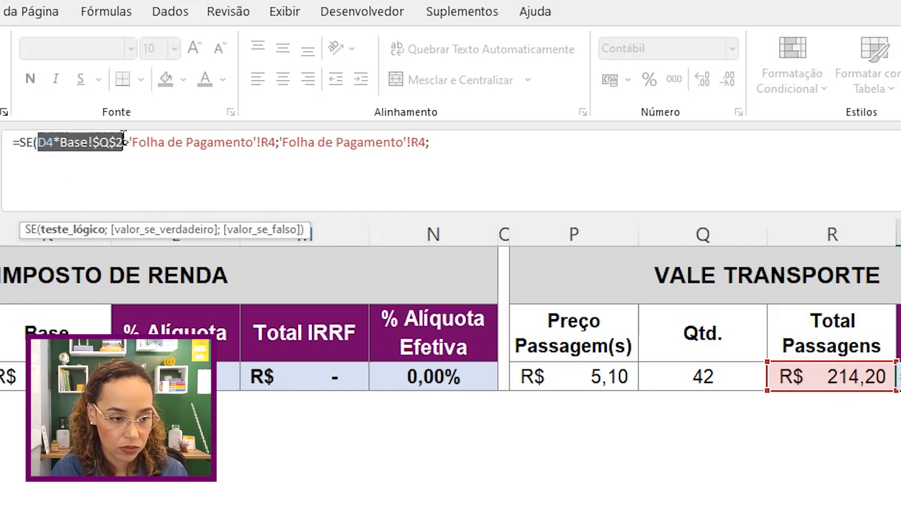
left_click(471, 143)
key("ctrl+v")
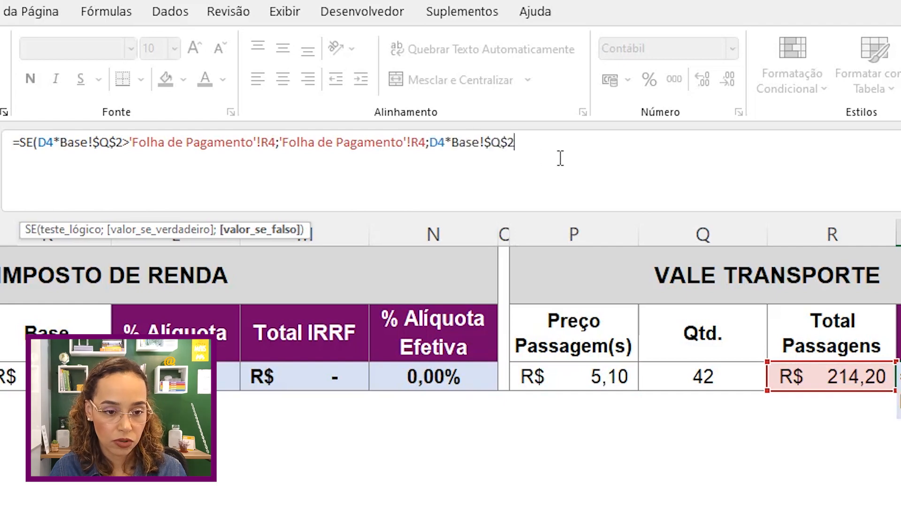
type(")")
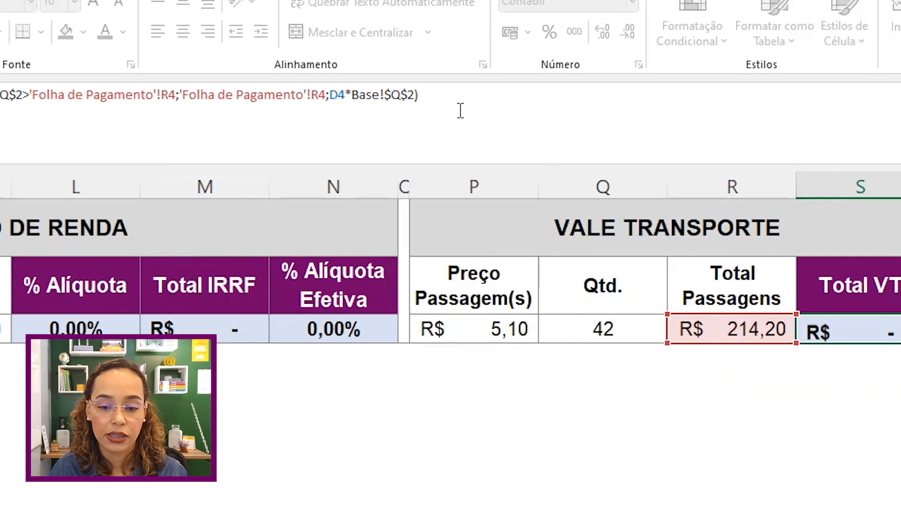
key("Return")
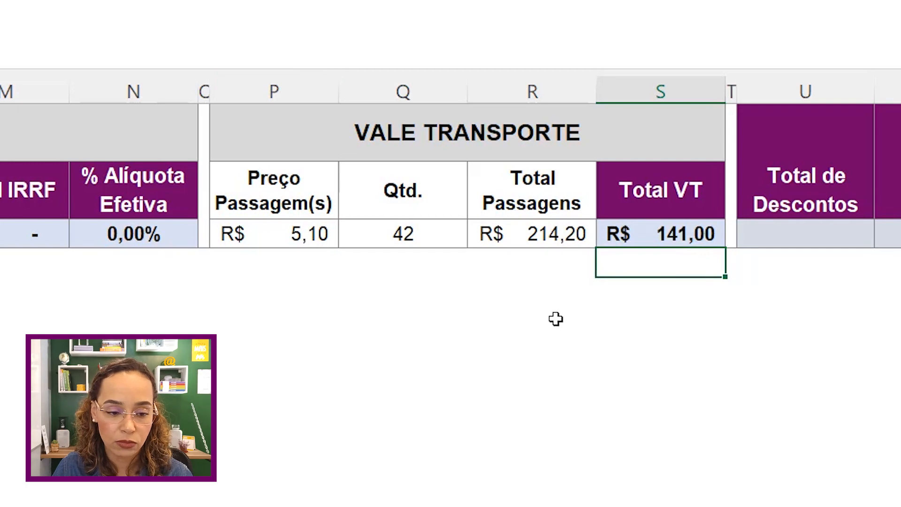
Step: Check the transport discount in spare cells by entering 2350 in R7 and =R7*6% below it
left_click(555, 319)
type("2350")
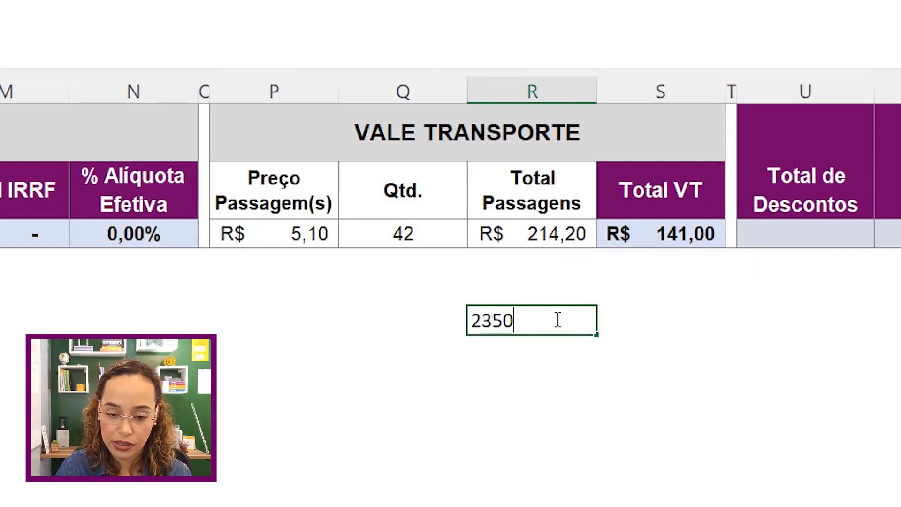
key("Return")
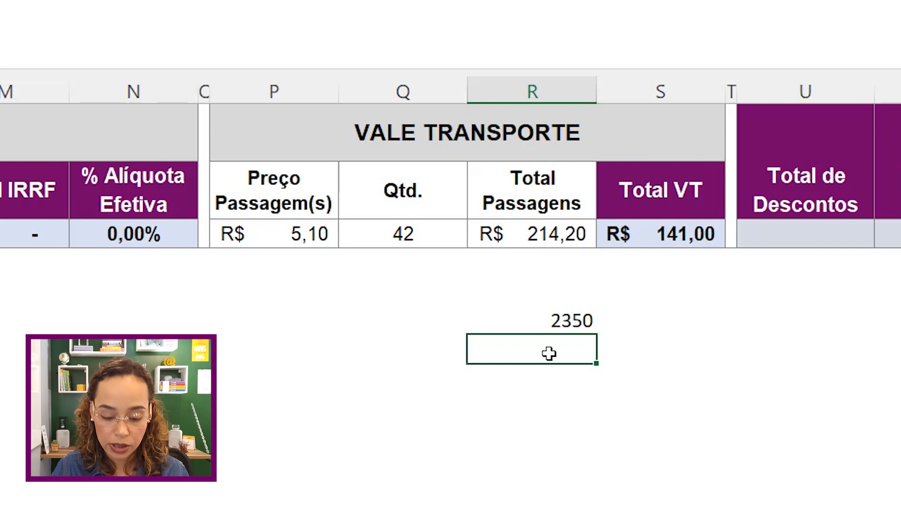
type("=")
left_click(554, 319)
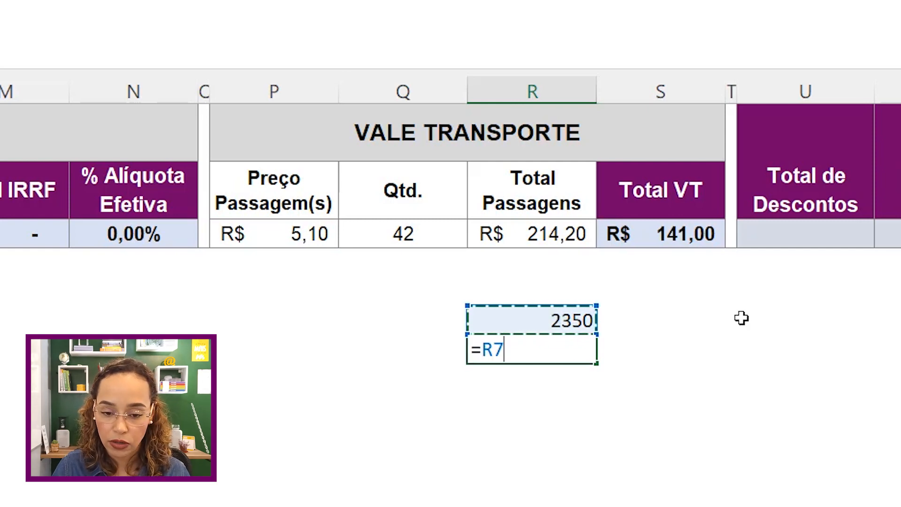
type("*6%")
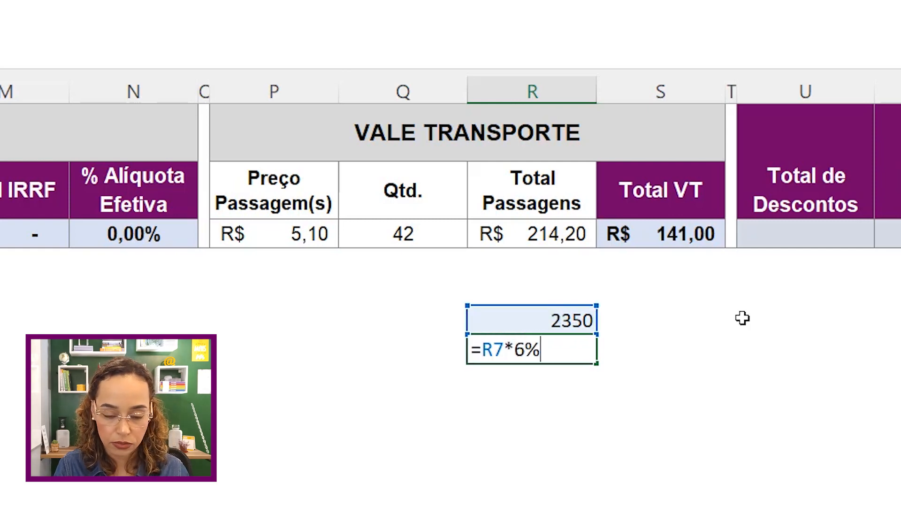
key("Return")
left_click(548, 349)
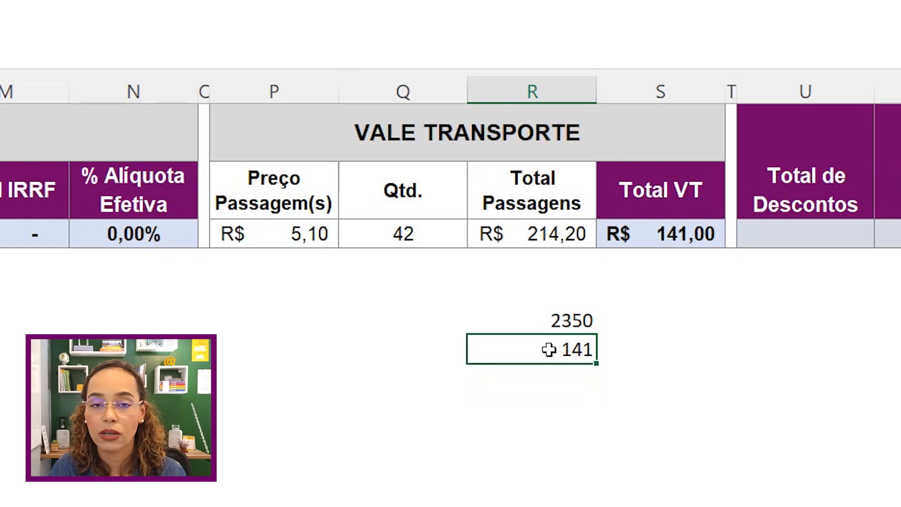
Step: Change the trial salary in R7 to 5000 to compare its 6% discount with Total Passagens
left_click(548, 321)
type("5000")
key("Return")
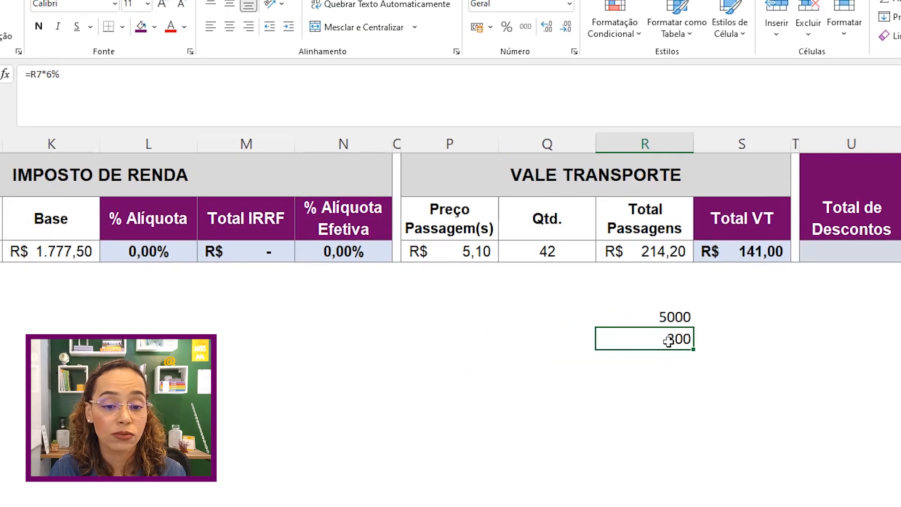
Step: Test the Total VT formula by setting the Salário in D4 to 5000, and review S4
scroll(75, 243, "left", 10)
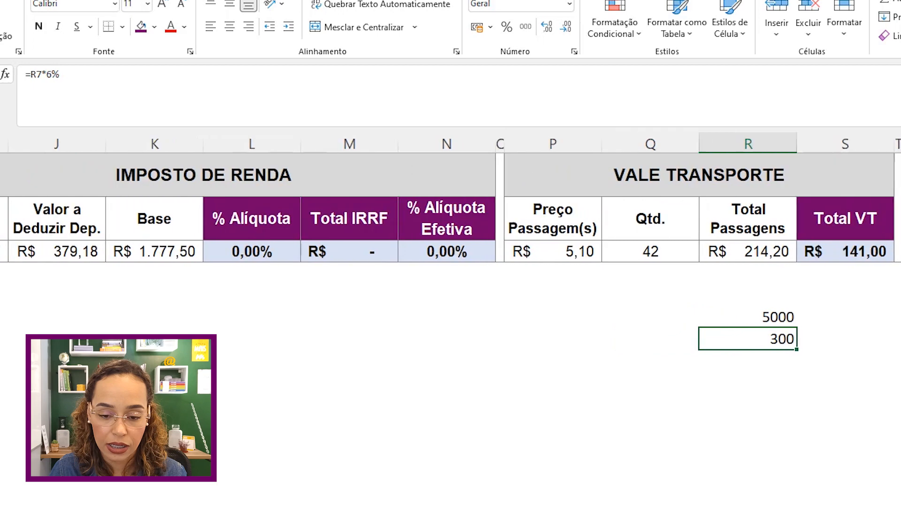
left_click(108, 251)
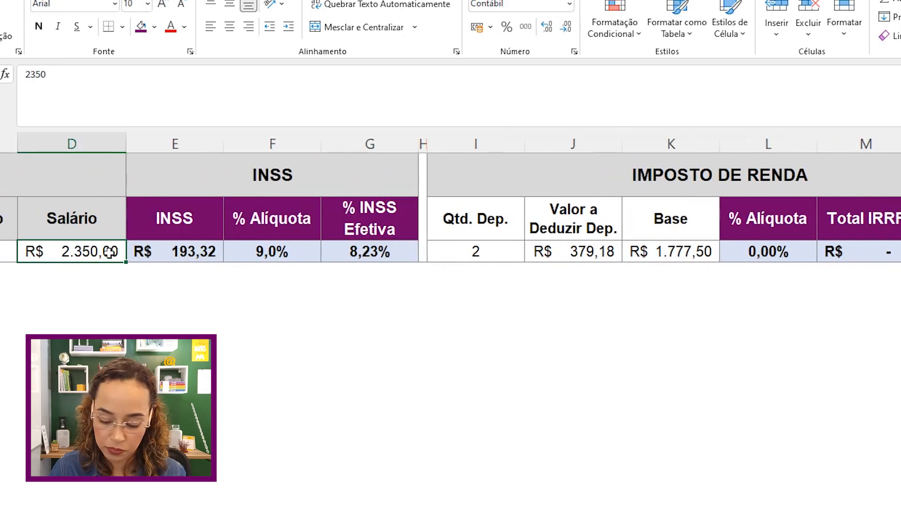
type("5000")
key("Return")
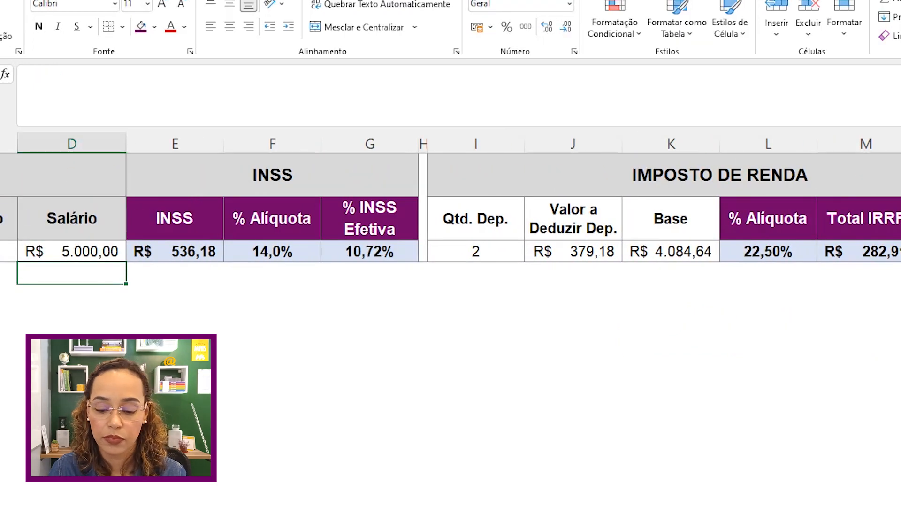
scroll(451, 243, "right", 6)
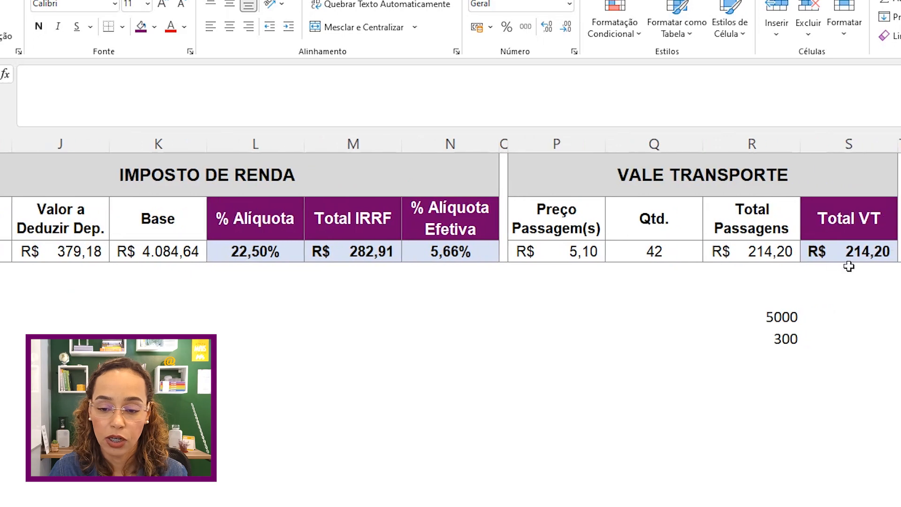
left_click(856, 250)
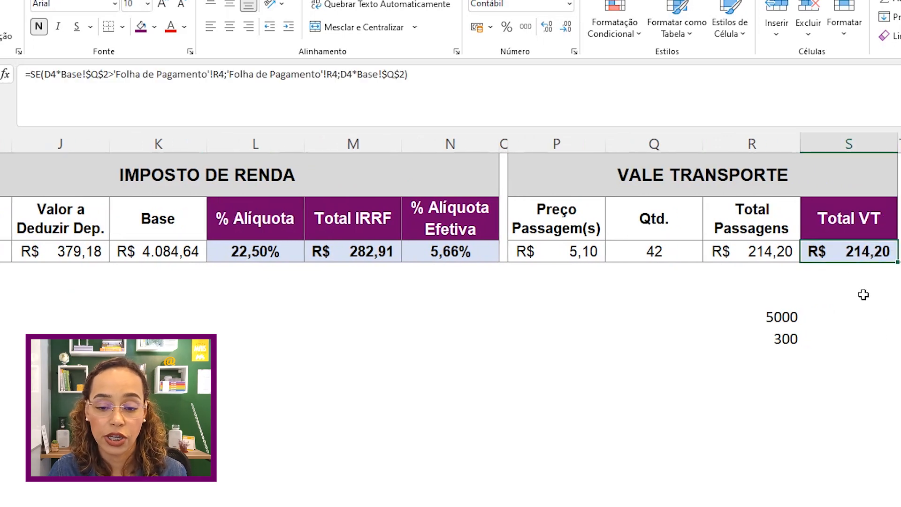
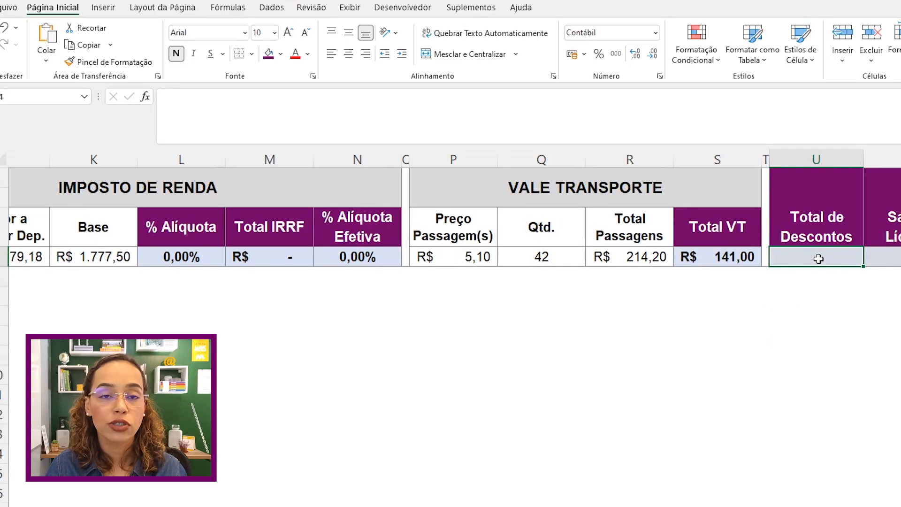
Step: Calculate Total de Descontos in U4 as the sum of INSS, Total IRRF and Total VT with =E4+M4+S4
type("=")
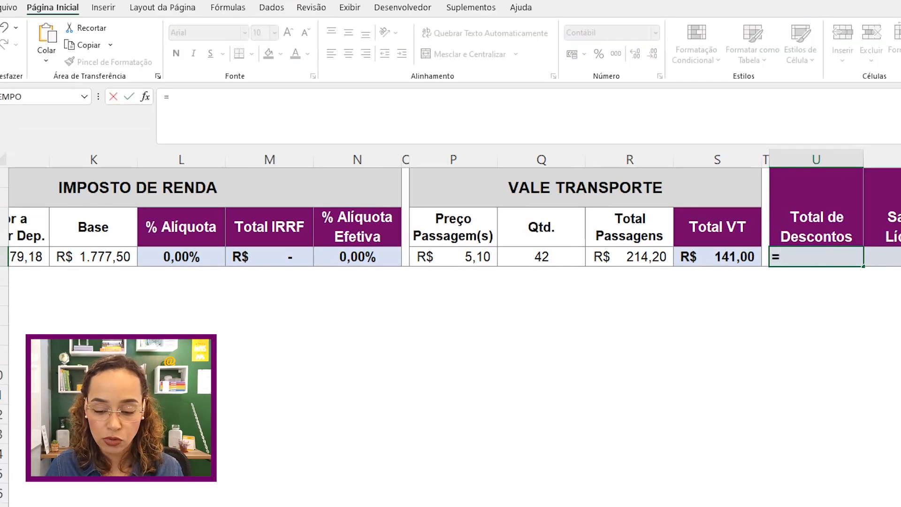
scroll(219, 332, "left", 6)
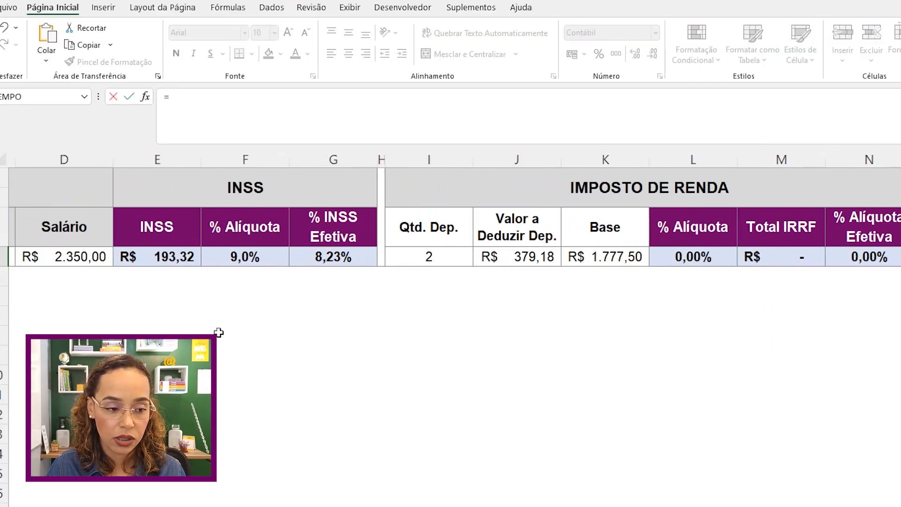
left_click(184, 256)
type("+")
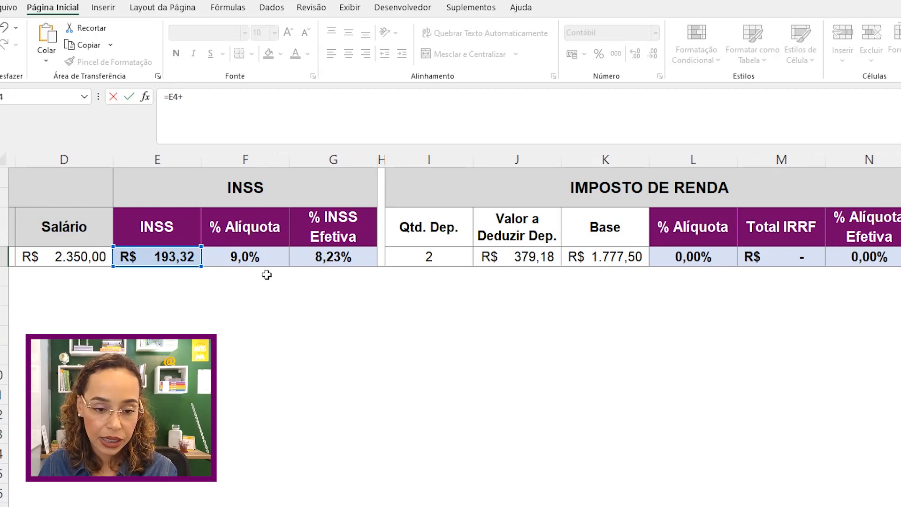
left_click(804, 257)
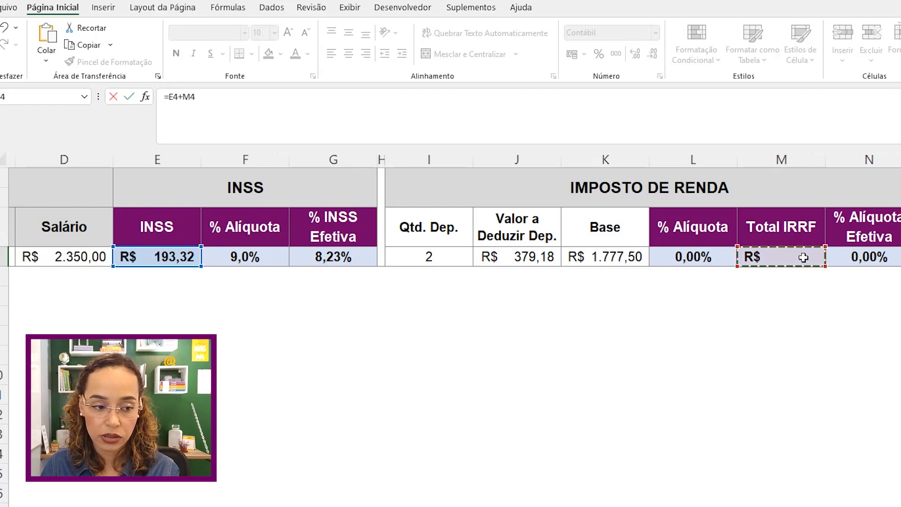
type("+")
scroll(804, 257, "right", 2)
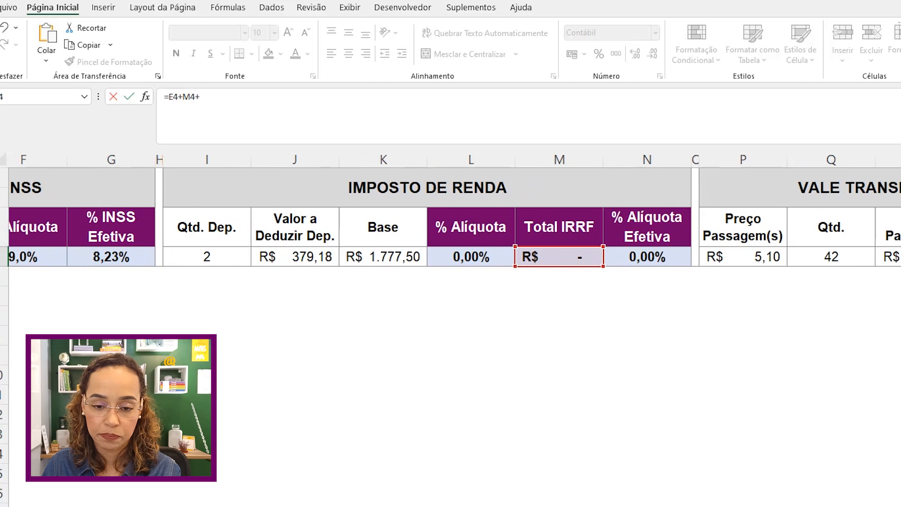
scroll(450, 215, "right", 3)
left_click(770, 263)
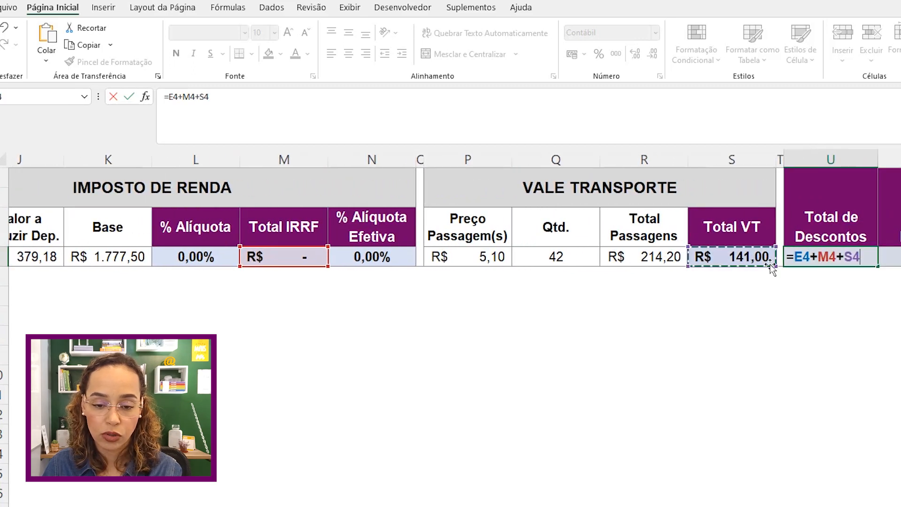
key("Return")
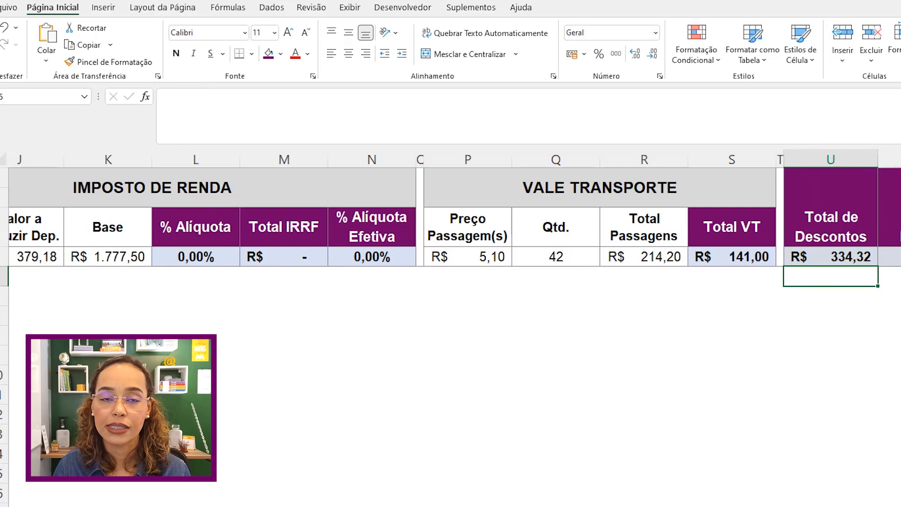
Step: Calculate Salário Líquido in V4 by subtracting the total discounts from the salary with =D4-U4
left_click(885, 262)
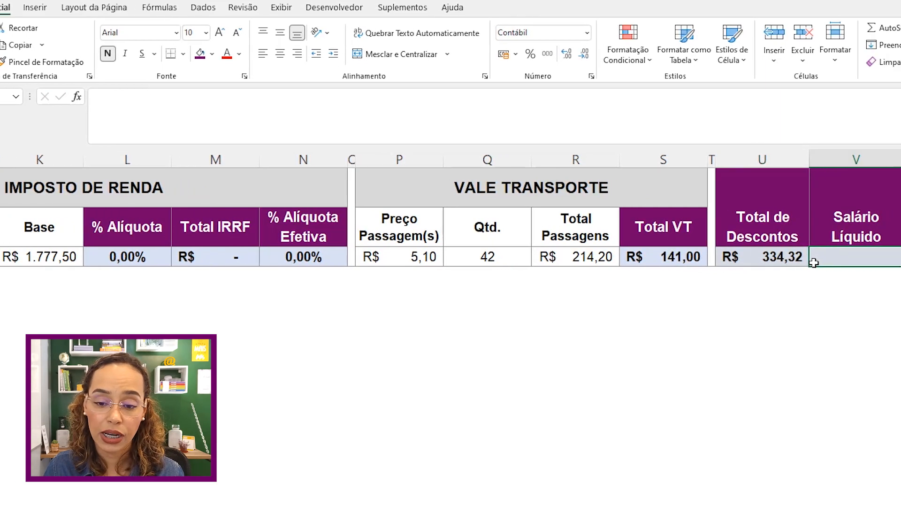
type("=")
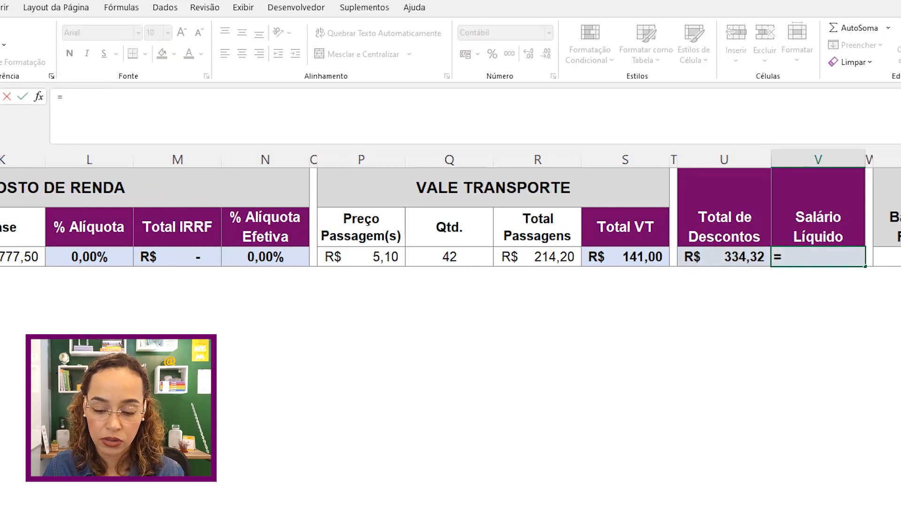
scroll(175, 261, "left", 3)
left_click(192, 260)
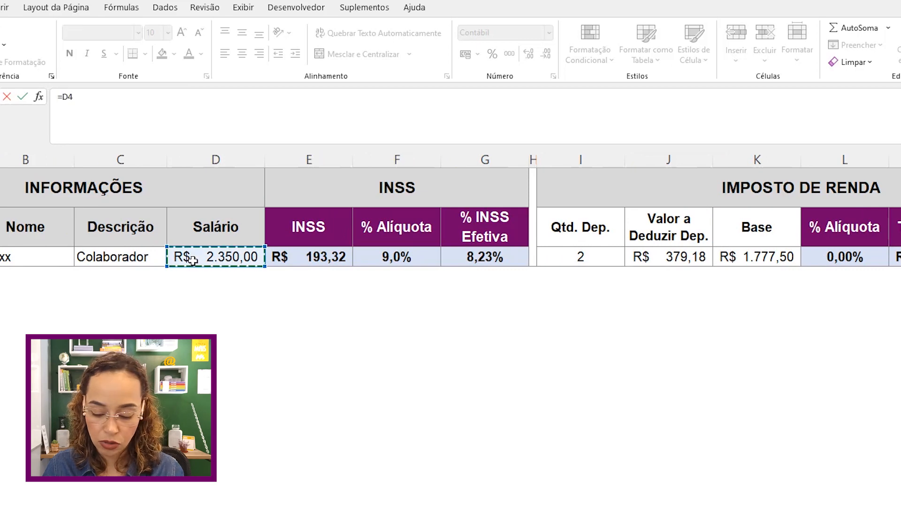
type("-")
scroll(525, 234, "right", 5)
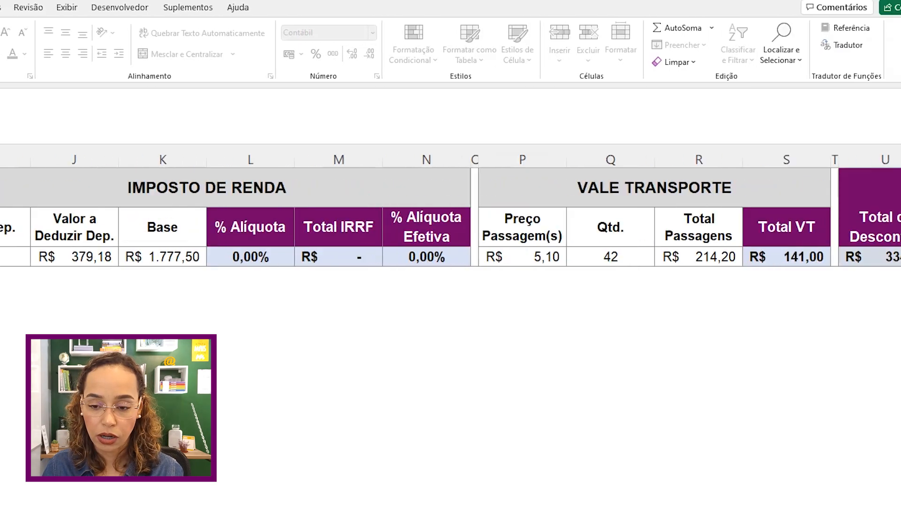
left_click(584, 253)
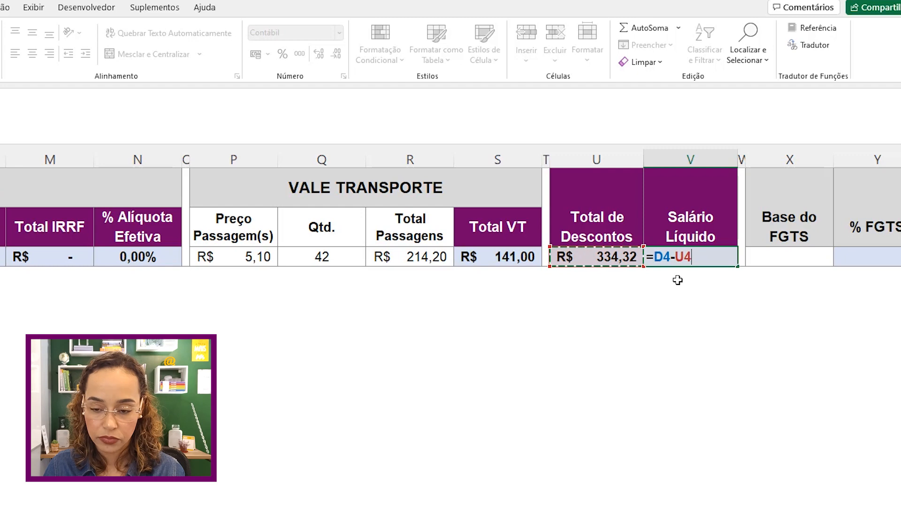
key("Return")
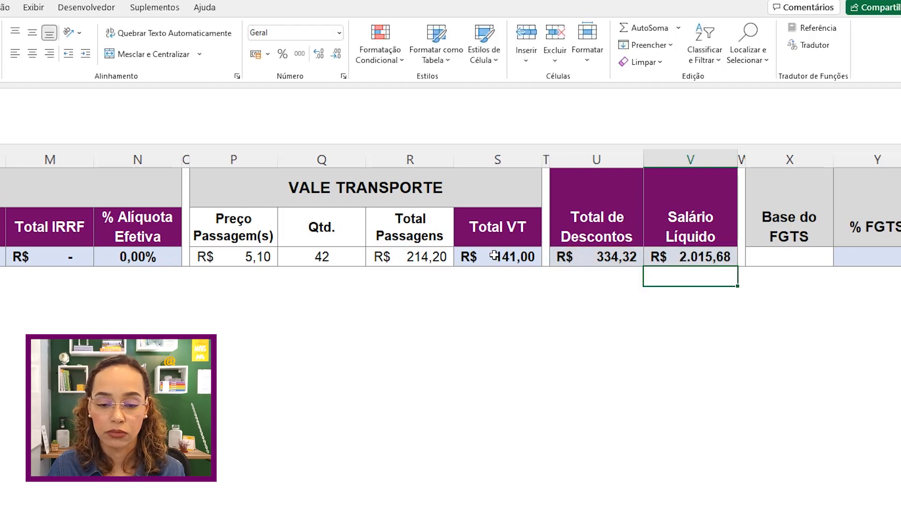
Step: Fill Base do FGTS in X4 with a reference to the Salário cell, =D4
left_click(767, 257)
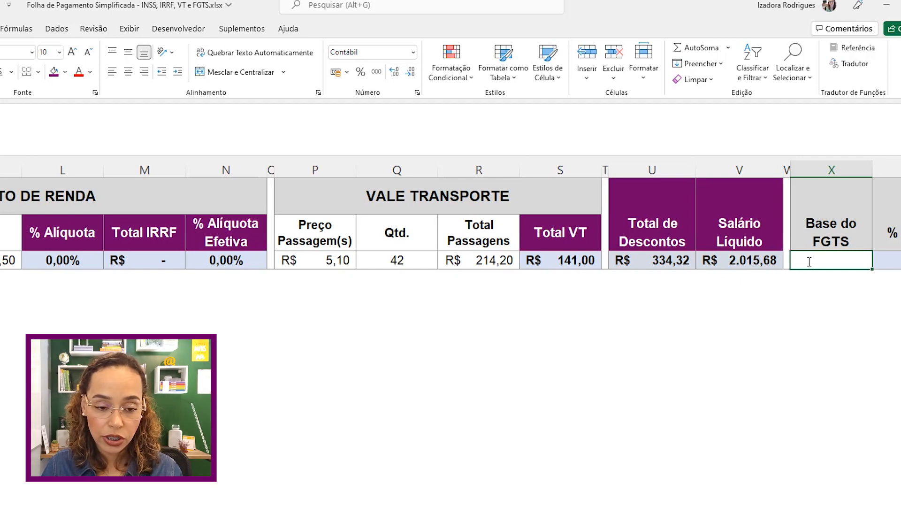
type("=")
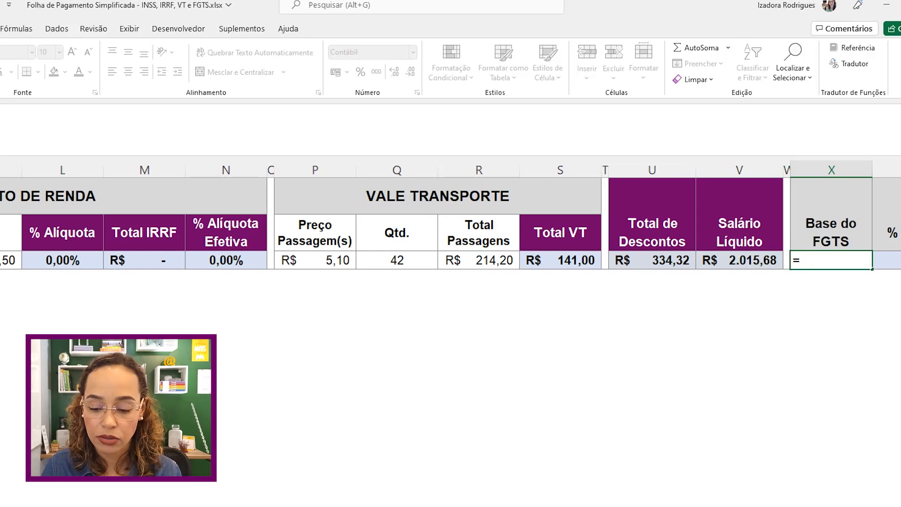
scroll(227, 288, "left", 6)
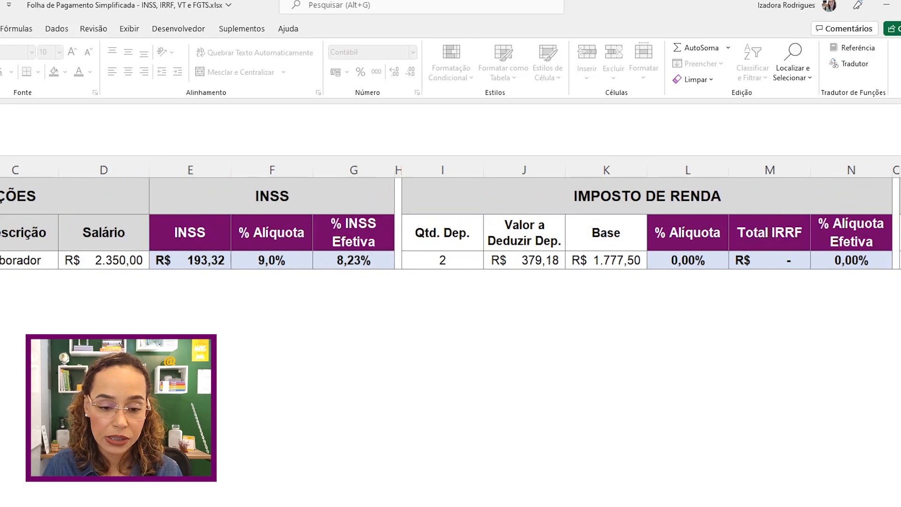
left_click(92, 261)
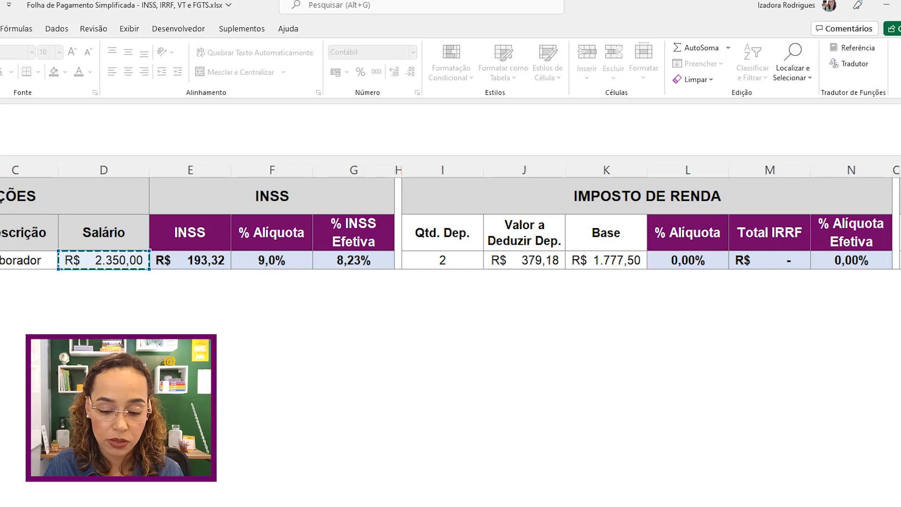
scroll(451, 221, "right", 6)
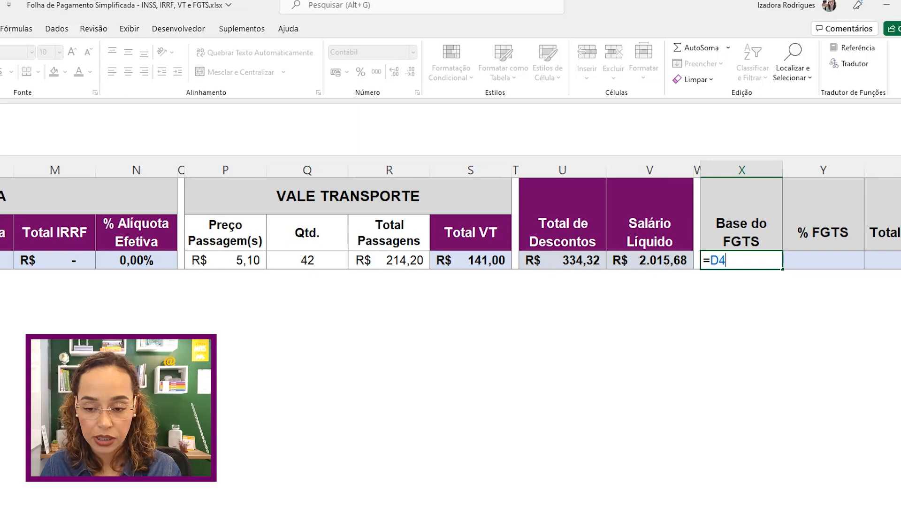
key("Return")
left_click(773, 265)
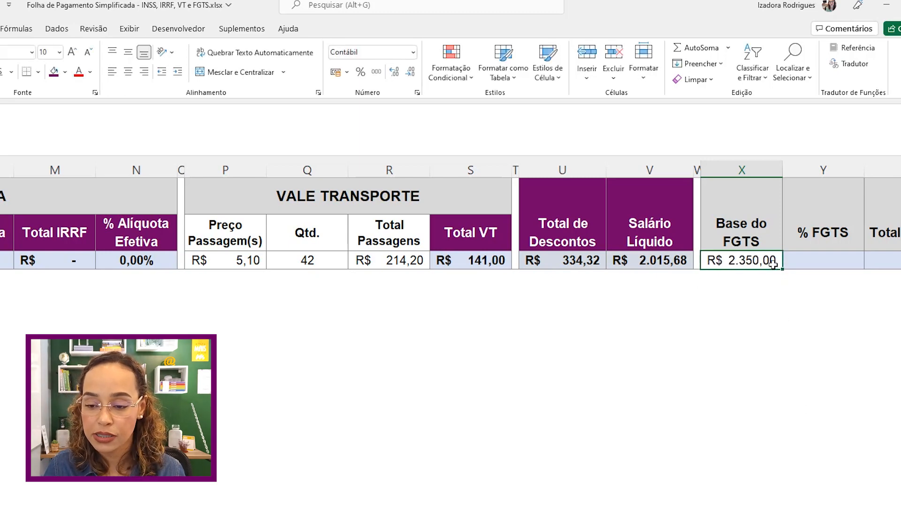
Step: Add a Lista data validation to the % FGTS cell Y4, using =Base!$O$2:$O$4 as its source
left_click(825, 264)
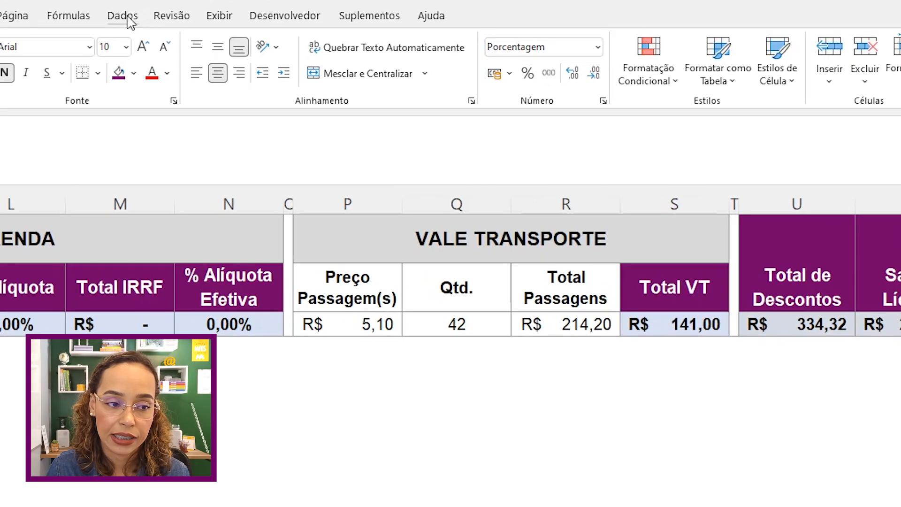
left_click(56, 29)
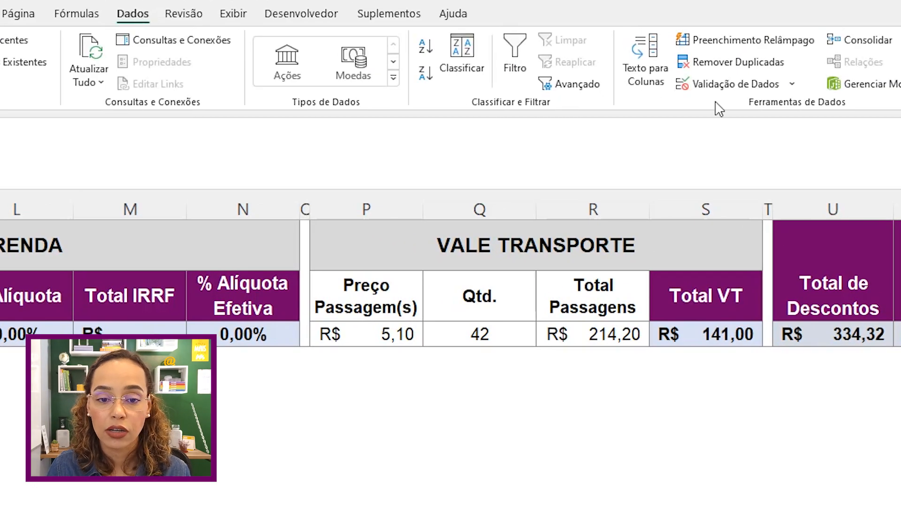
left_click(743, 88)
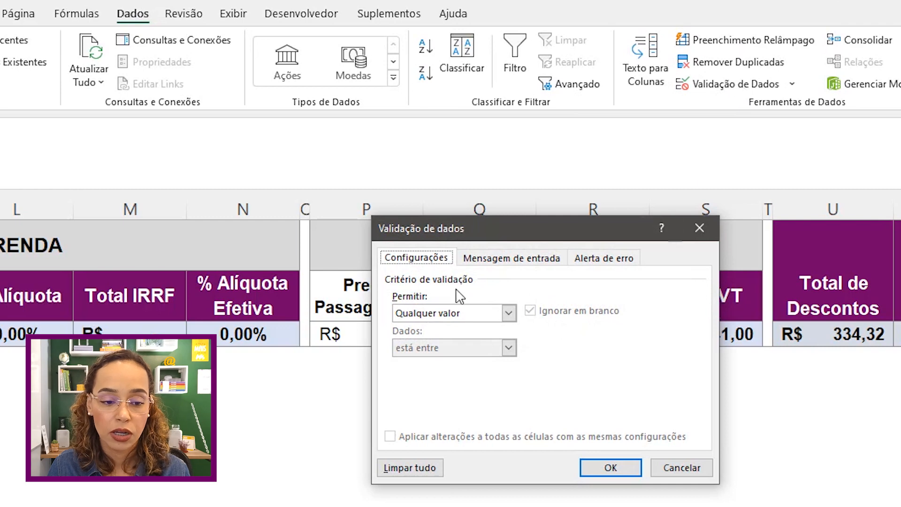
left_click(429, 314)
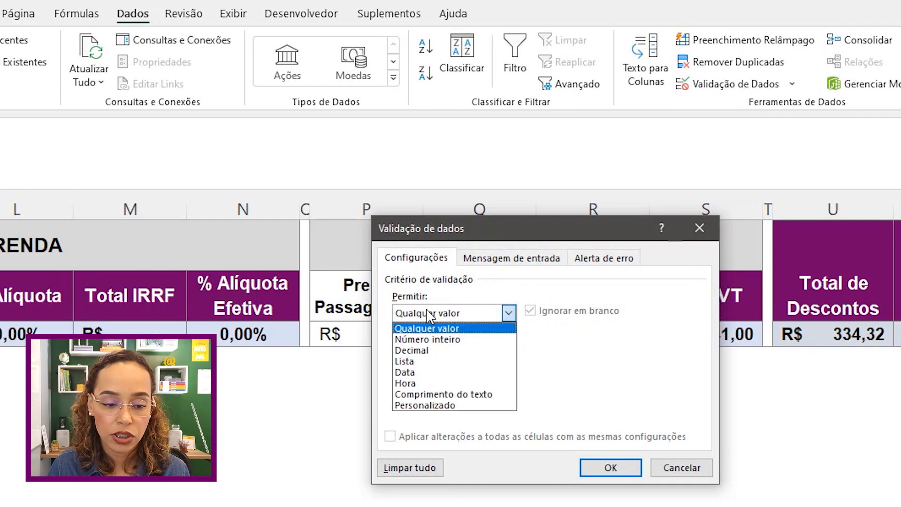
left_click(405, 361)
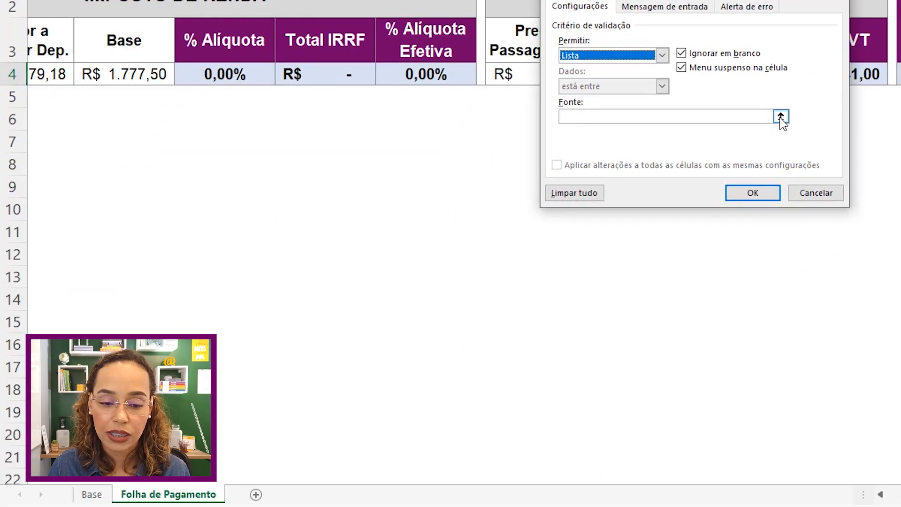
left_click(780, 116)
left_click(92, 496)
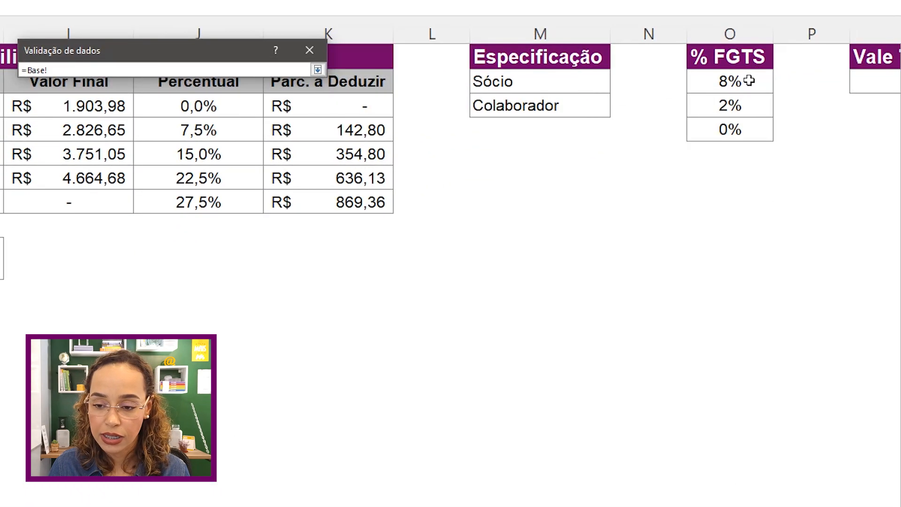
left_click_drag(749, 81, 742, 128)
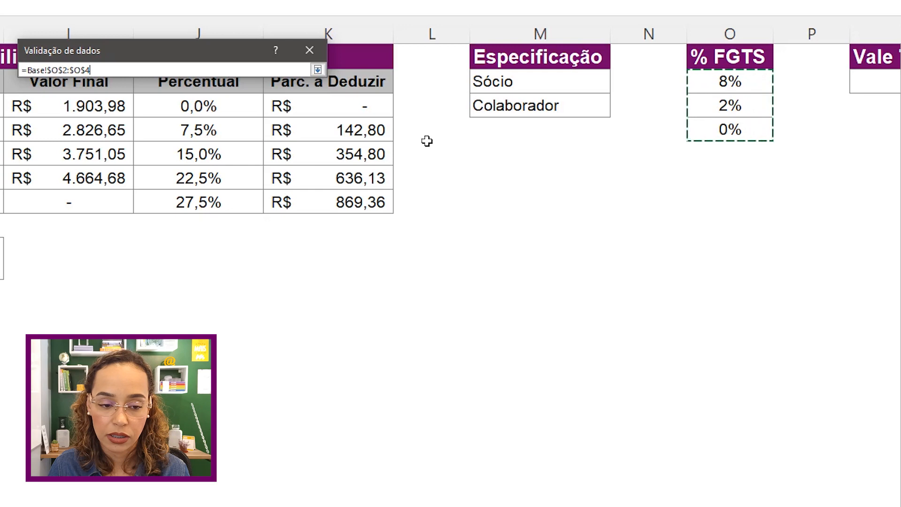
left_click(318, 69)
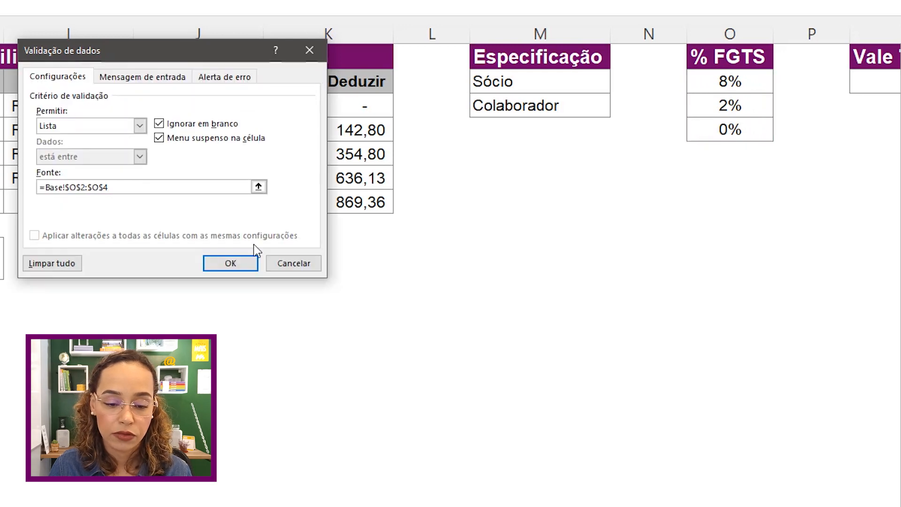
left_click(249, 264)
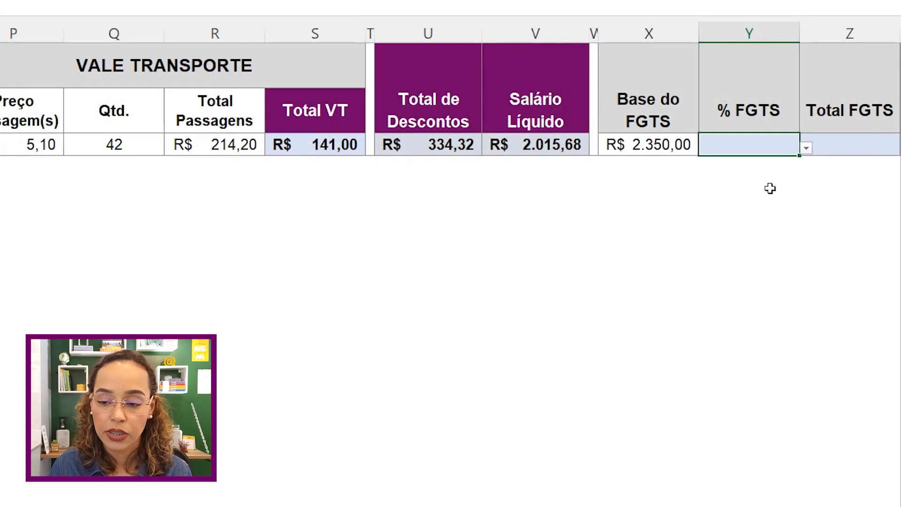
Step: Choose 8% for % FGTS in Y4 and calculate Total FGTS in Z4 with =X4*Y4
left_click(806, 149)
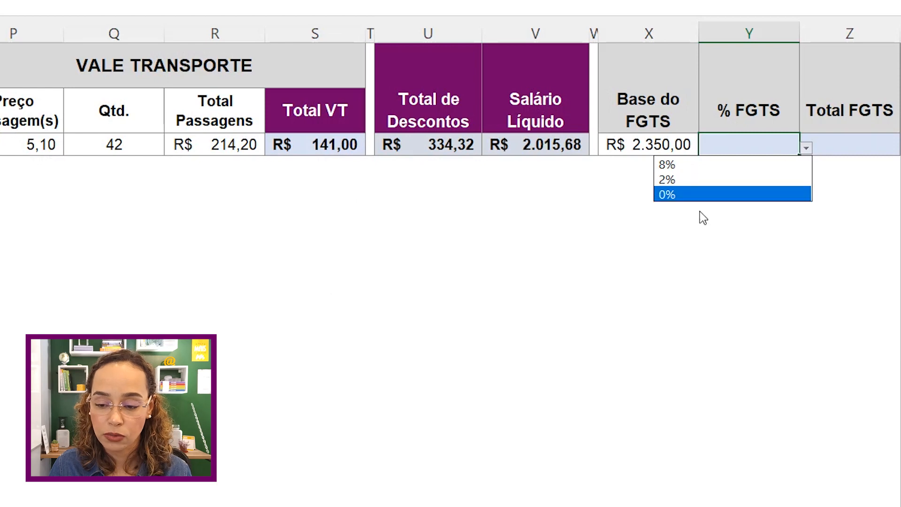
left_click(701, 164)
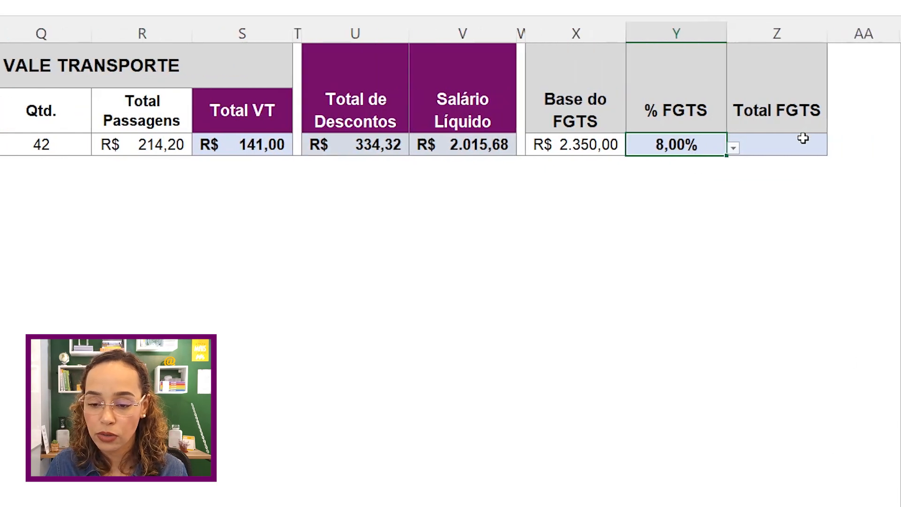
left_click(874, 143)
type("=")
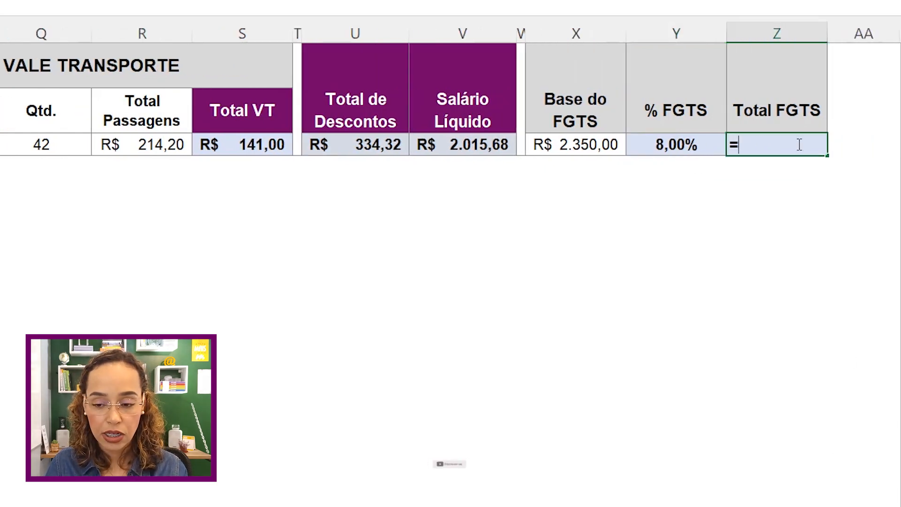
left_click(612, 144)
type("*")
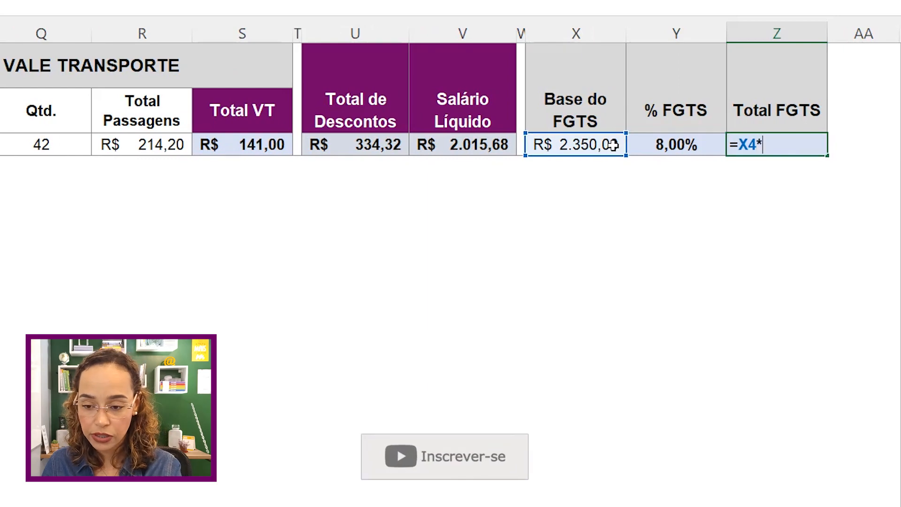
left_click(689, 148)
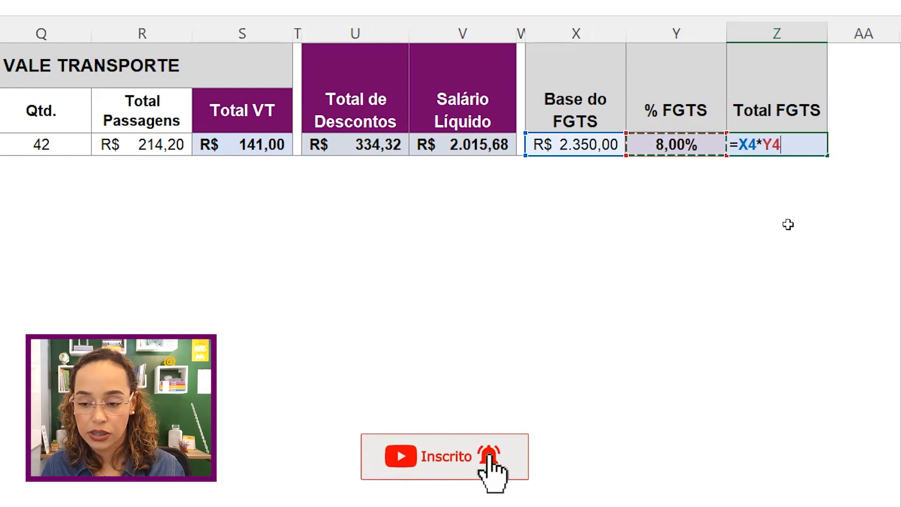
key("Return")
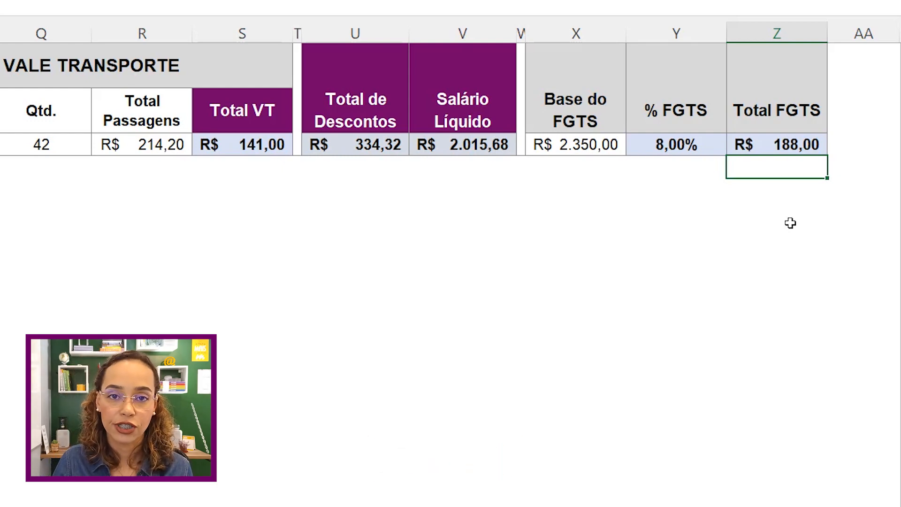
key("Up")
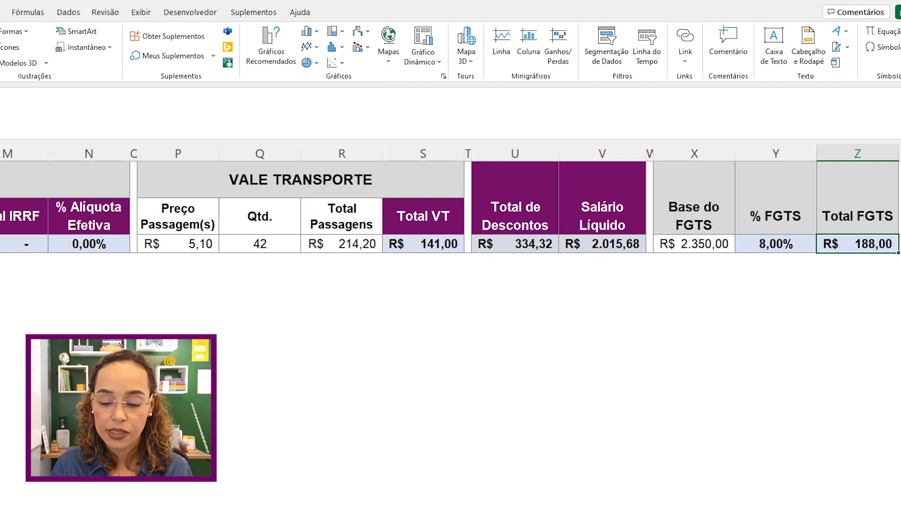
Step: Clear the Salário value in D4 to check how the INSS and Imposto de Renda formulas handle an empty salary
scroll(451, 206, "left", 10)
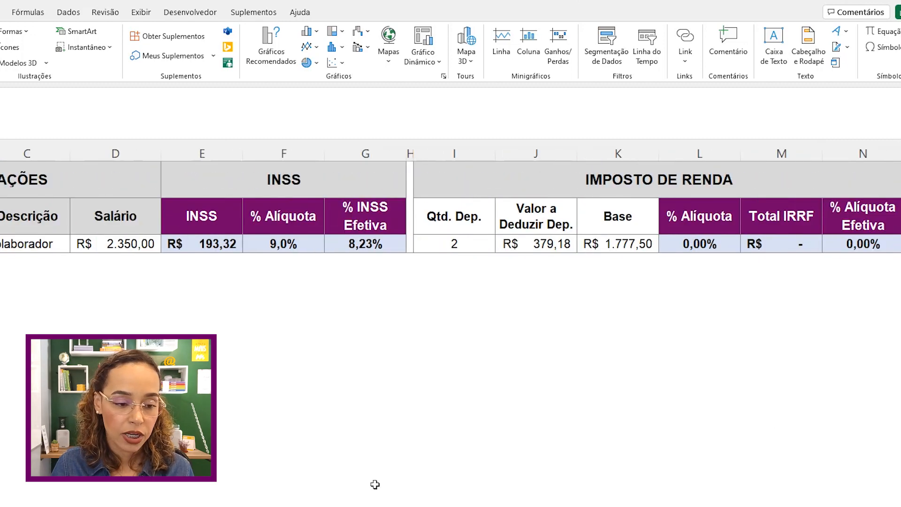
left_click(133, 241)
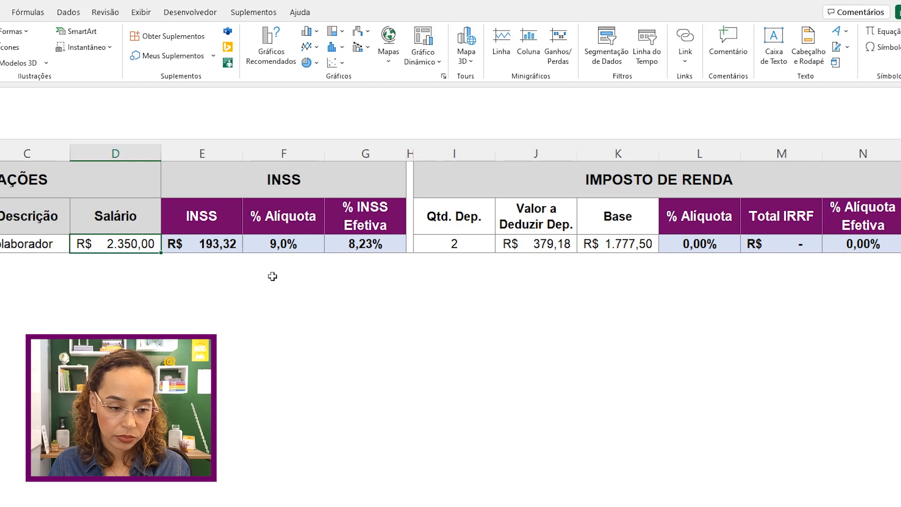
key("Delete")
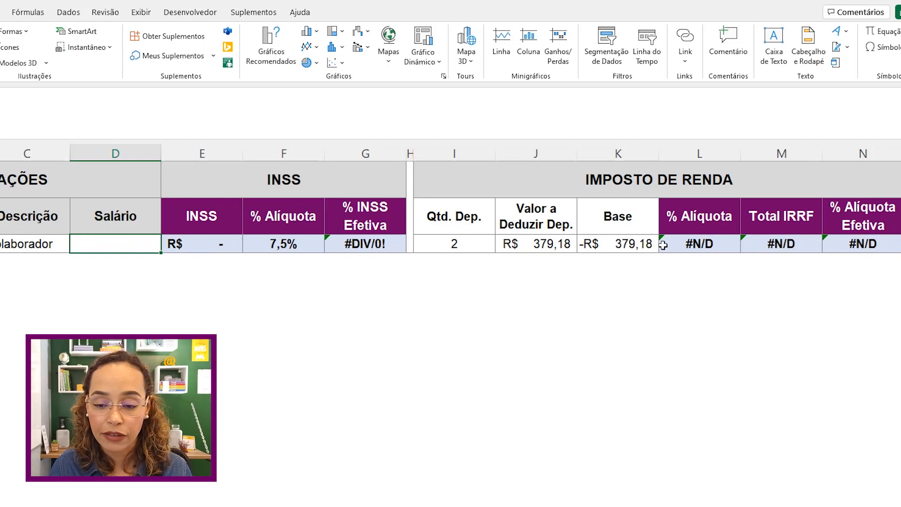
scroll(450, 207, "right", 6)
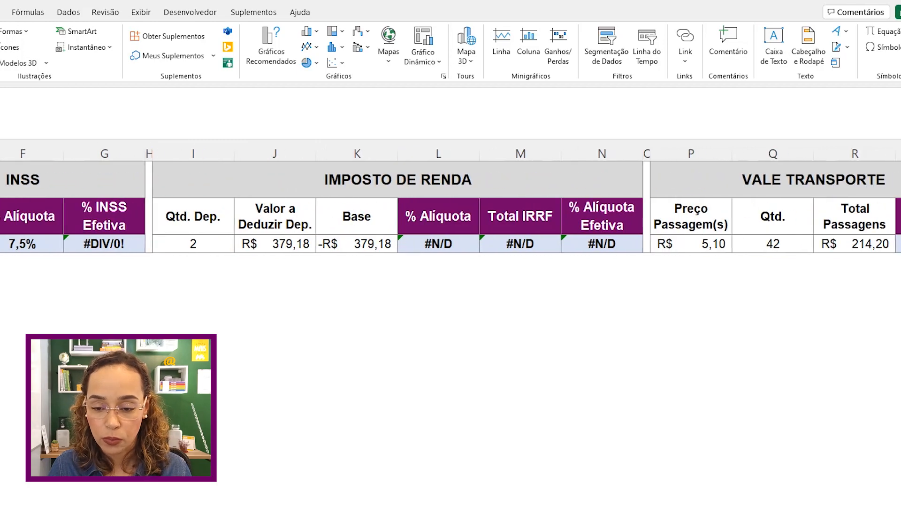
scroll(329, 262, "left", 6)
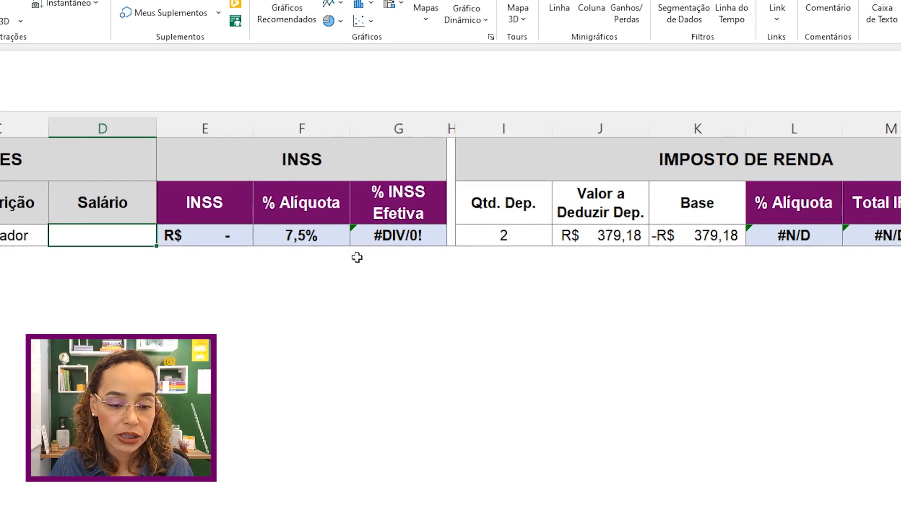
Step: Wrap the % INSS Efetiva formula in G4 with error handling that returns zero, =SEERRO(E4/D4;0)
double_click(361, 235)
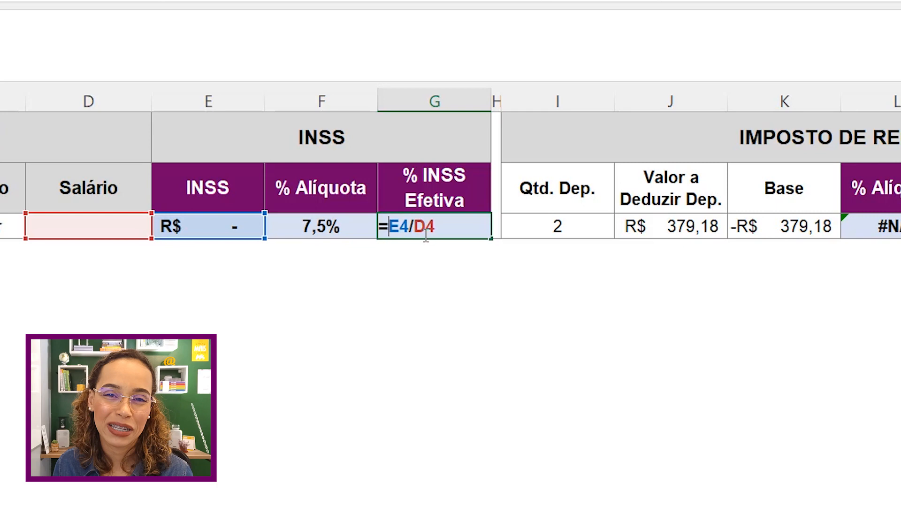
type("see")
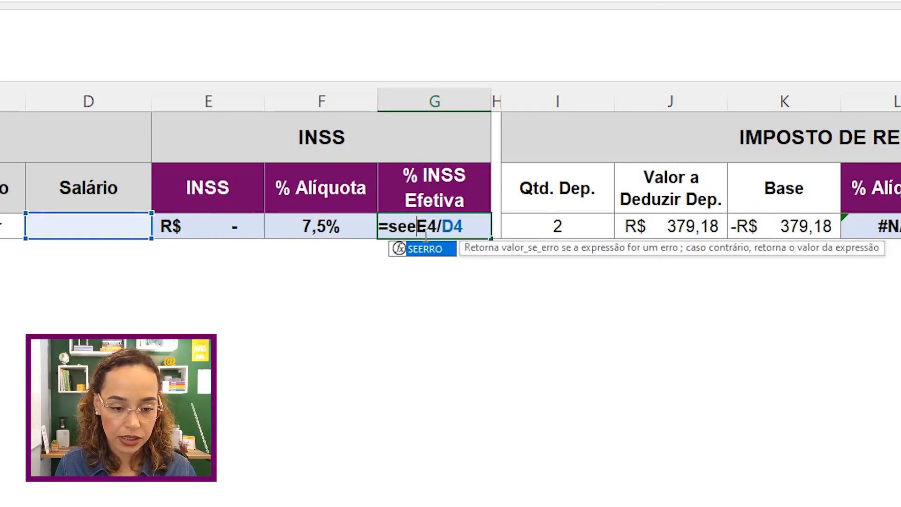
key("Tab")
type(";0")
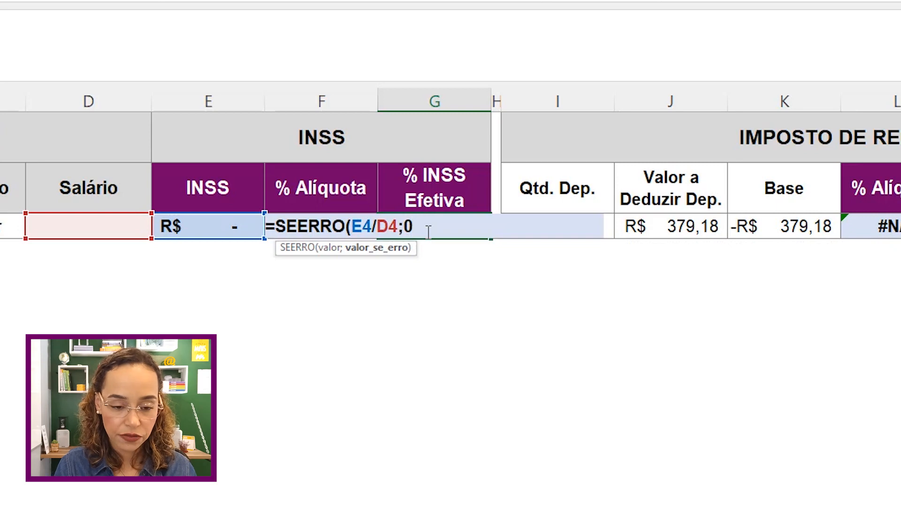
type(")")
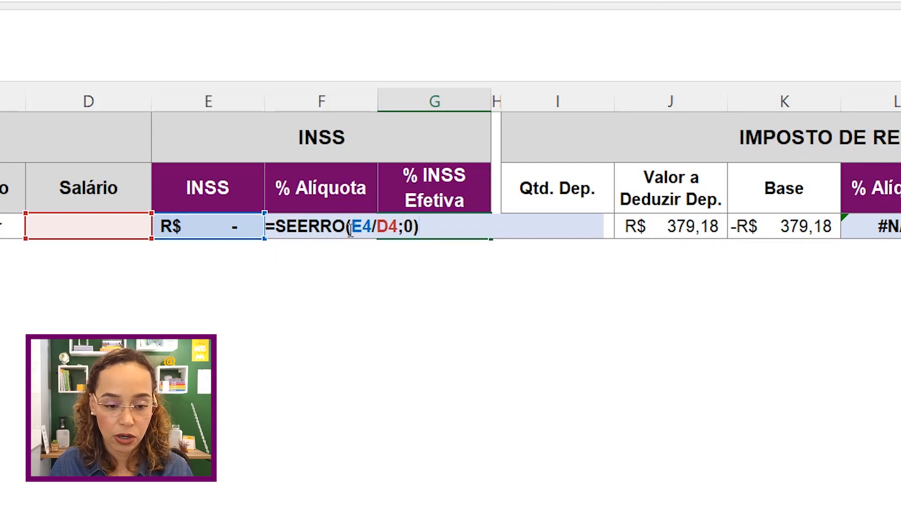
key("Return")
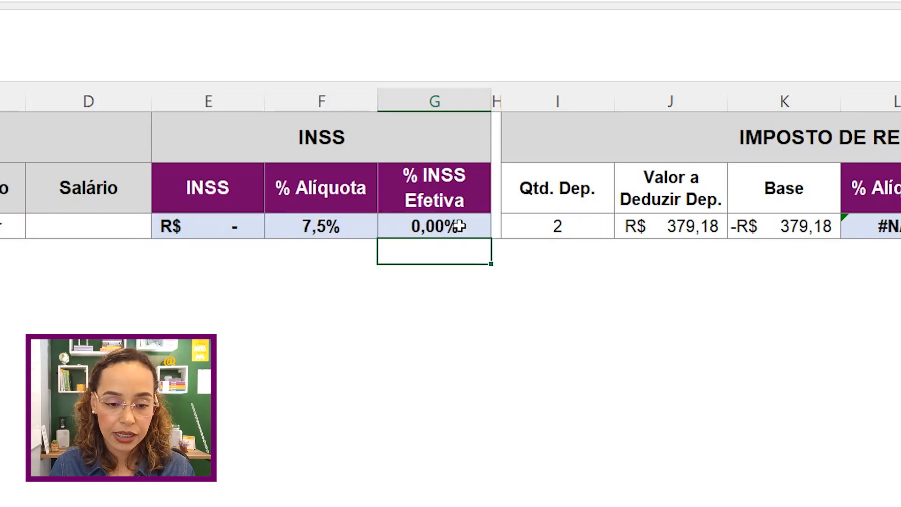
Step: Wrap the IRRF % Alíquota lookup in L4 with error handling, =SEERRO(PROCV(K4;Base!H3:K7;3;VERDADEIRO);0)
scroll(559, 318, "right", 5)
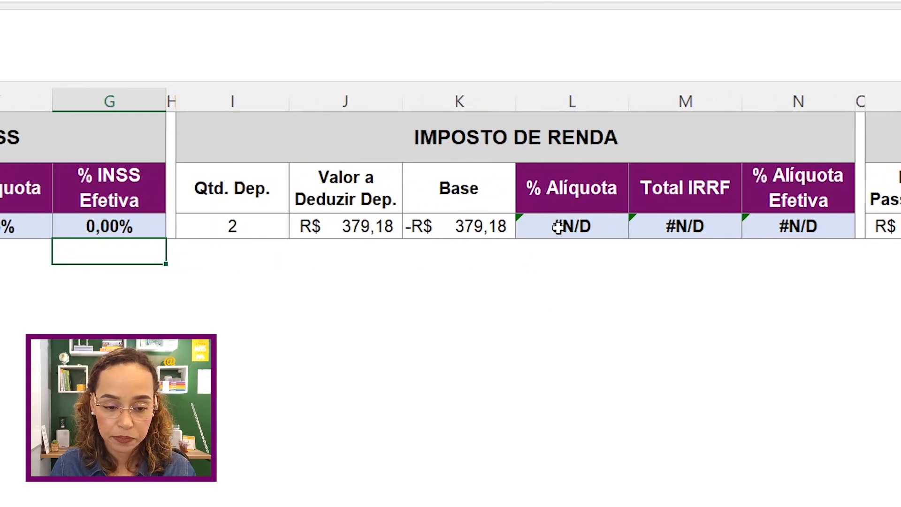
left_click(558, 226)
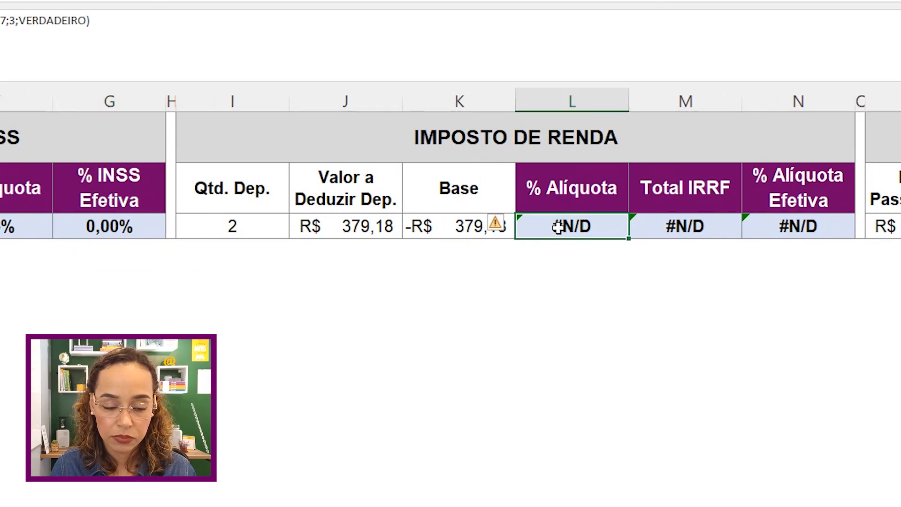
double_click(558, 226)
key("Home")
key("Right")
type("Seer")
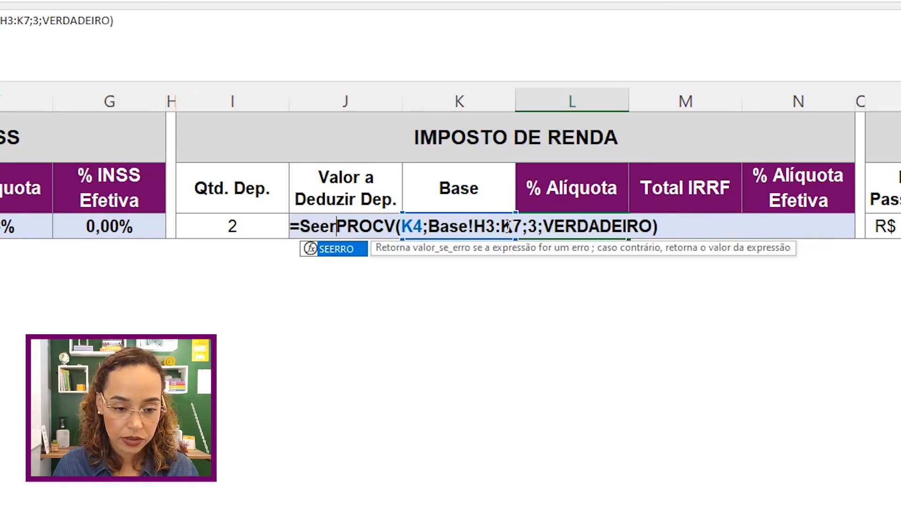
key("Tab")
left_click(734, 226)
type(";0")
key("Return")
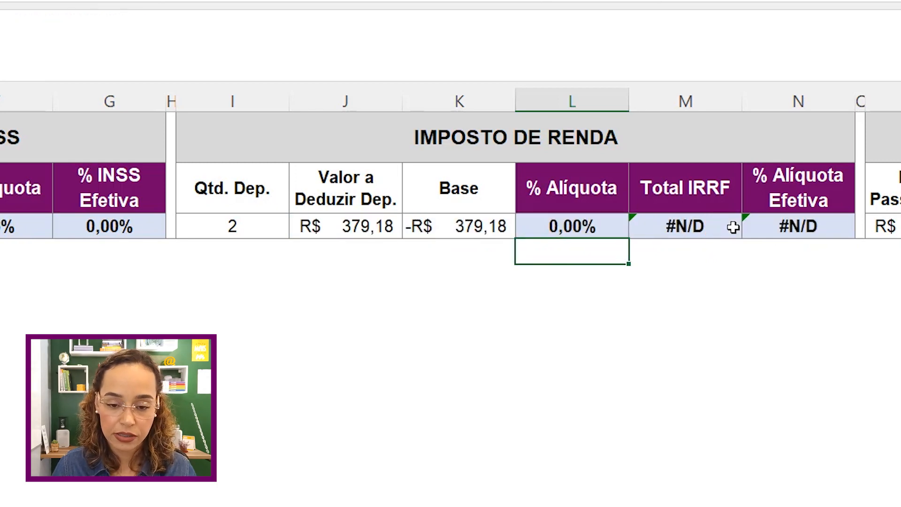
Step: Wrap the Total IRRF formula in M4 with error handling, =SEERRO(K4*L4-PROCV(K4;Base!H3:K7;4;VERDADEIRO);0)
double_click(708, 226)
type("SeerK4*L4-PROCV(K4;Base!H3:K7;4;VERDADEIRO")
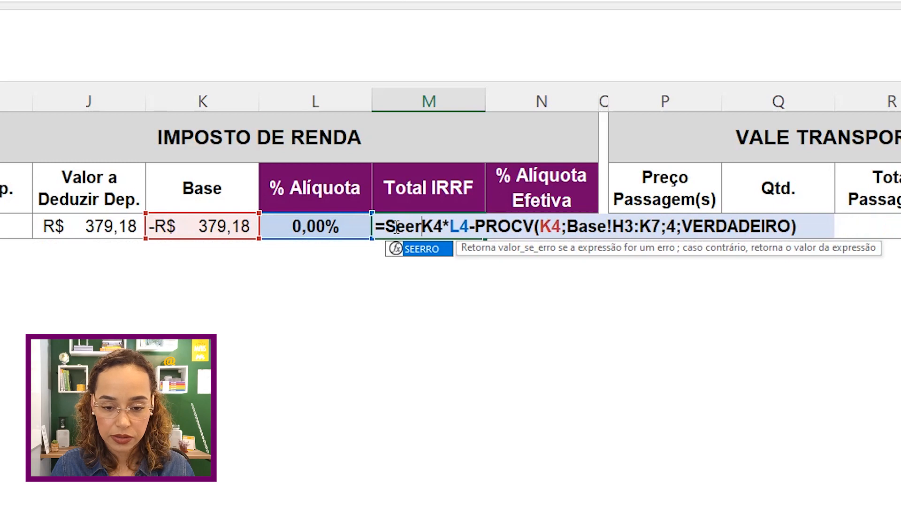
key("Tab")
left_click(852, 229)
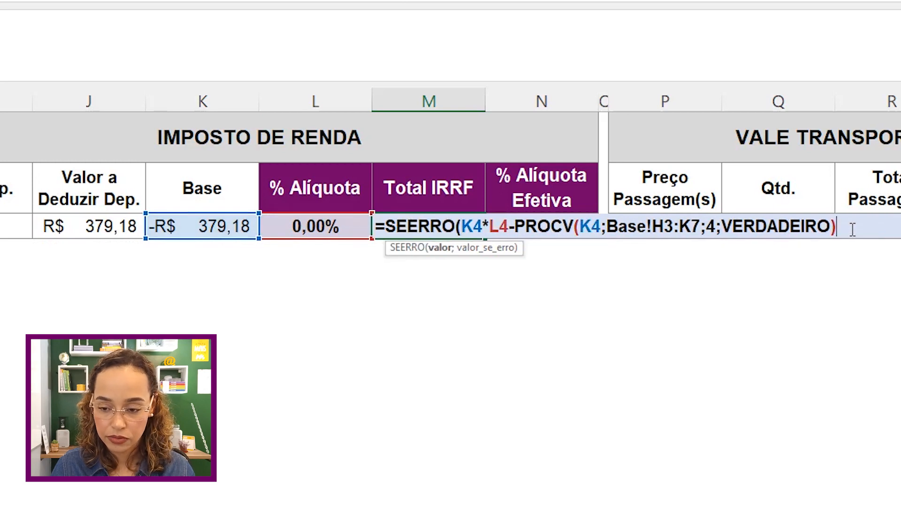
type(";0")
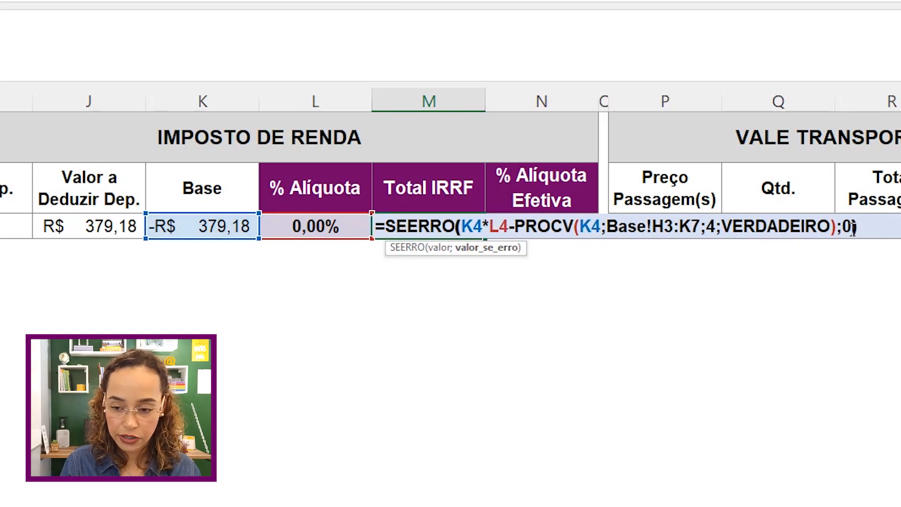
type(")")
key("Return")
Step: Wrap the % Alíquota Efetiva formula in N4 with error handling, =SEERRO(M4/D4;0)
double_click(753, 223)
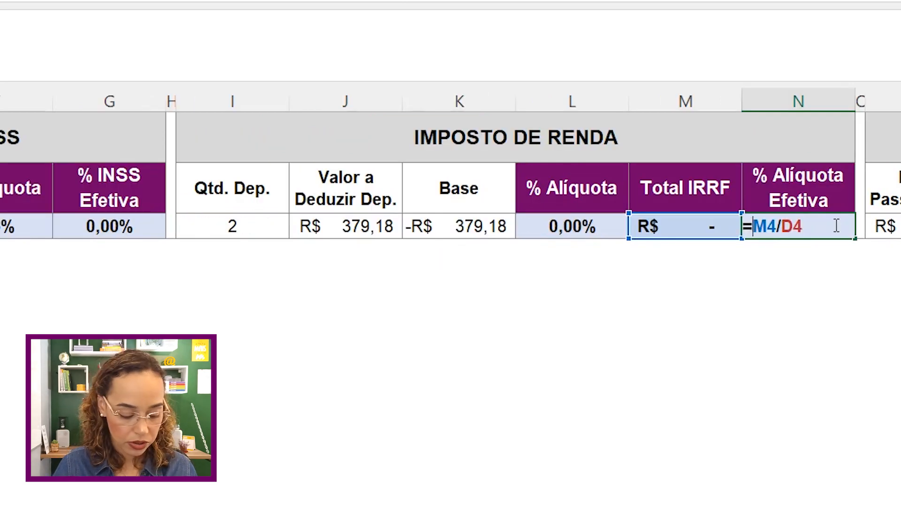
type("Seer")
key("Tab")
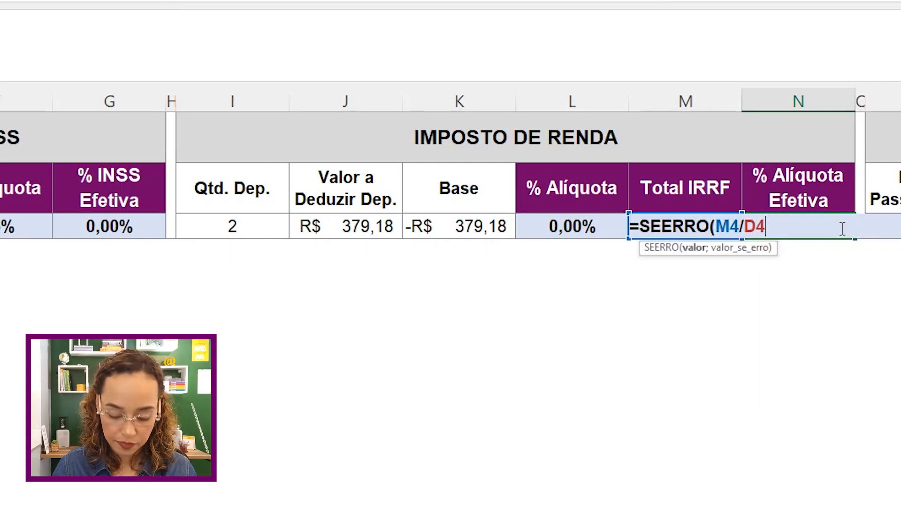
type(";0")
key("Return")
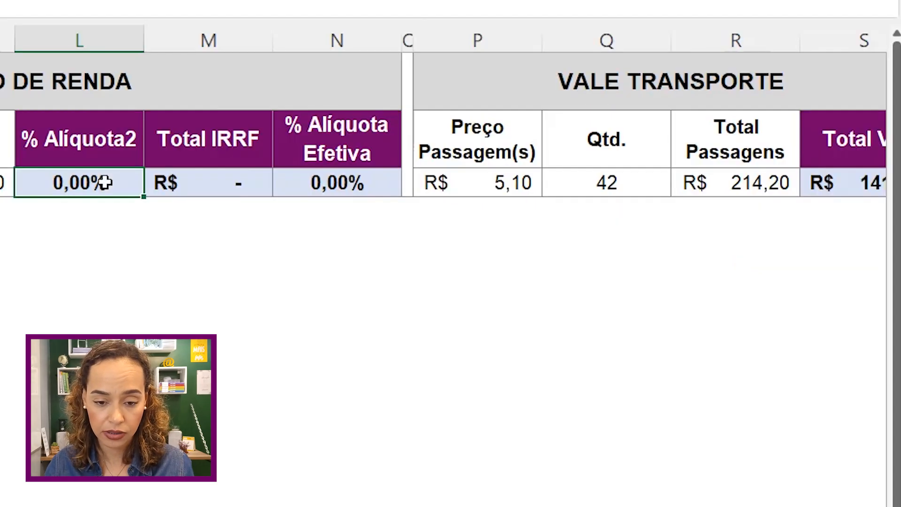
Step: Make the Base!H3:K7 lookup range absolute in the IRRF % Alíquota formula in L4
double_click(105, 181)
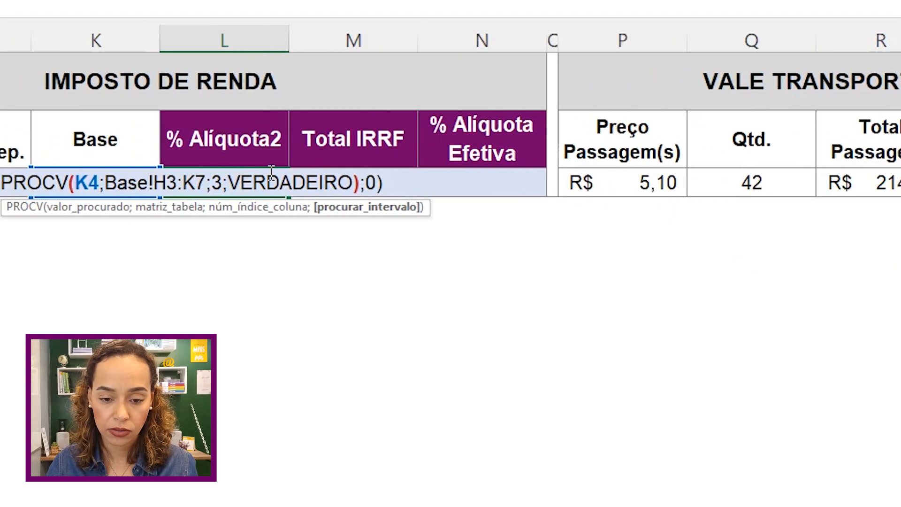
left_click_drag(277, 183, 320, 183)
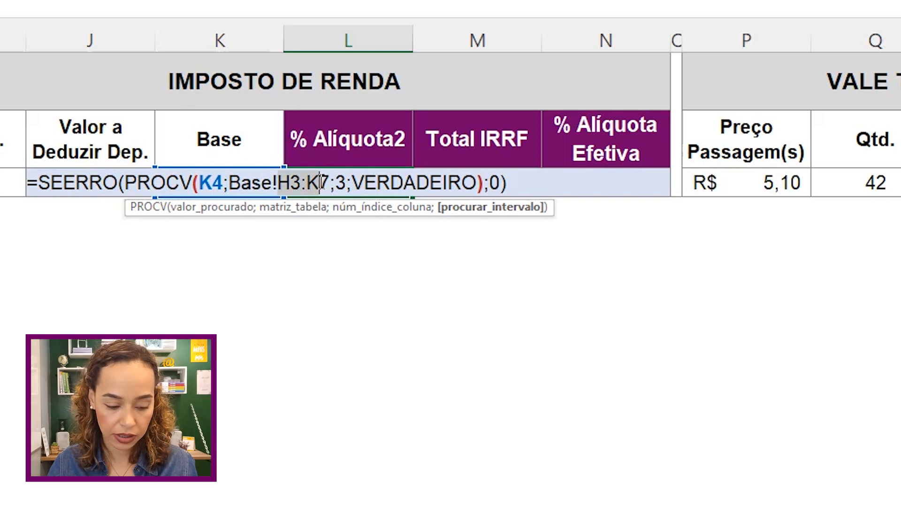
key("F4")
key("Return")
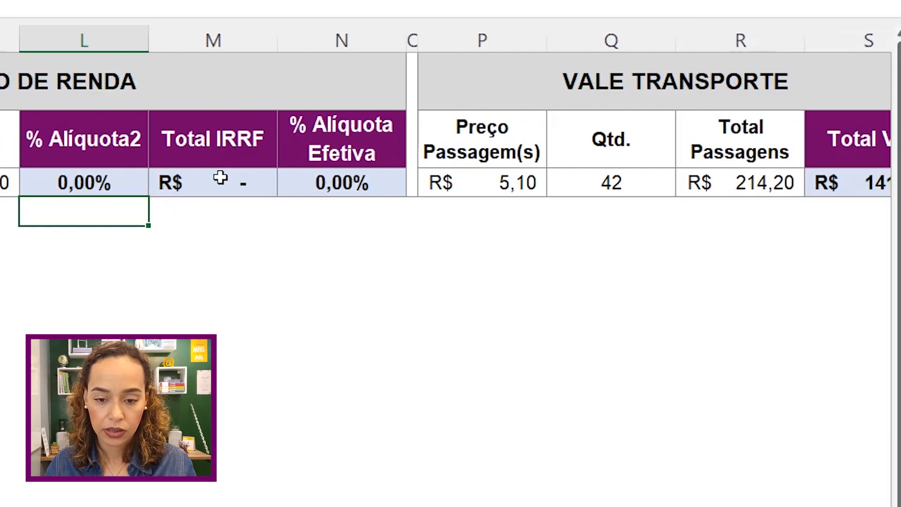
Step: Make the Base!H3:K7 range absolute in the Total IRRF formula in M4, and check the references in N4's formula
double_click(486, 181)
left_click_drag(480, 181, 513, 181)
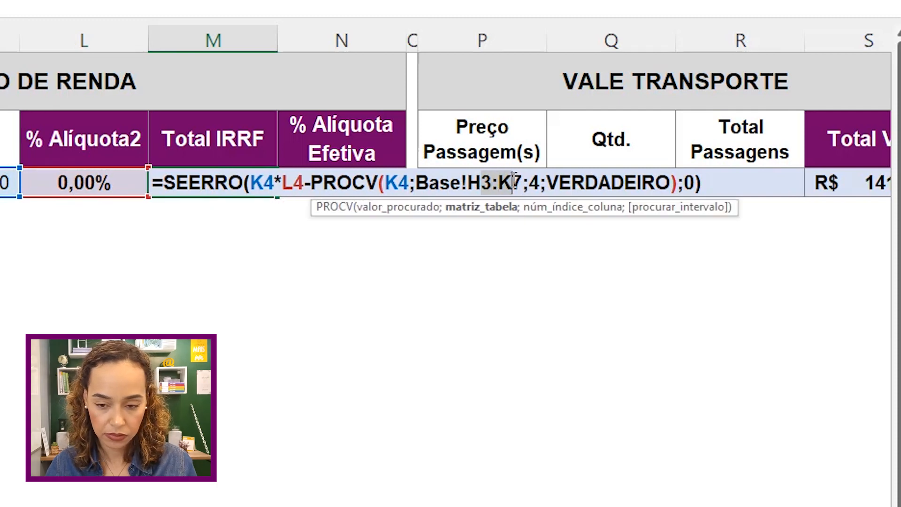
key("F4")
key("Return")
double_click(366, 183)
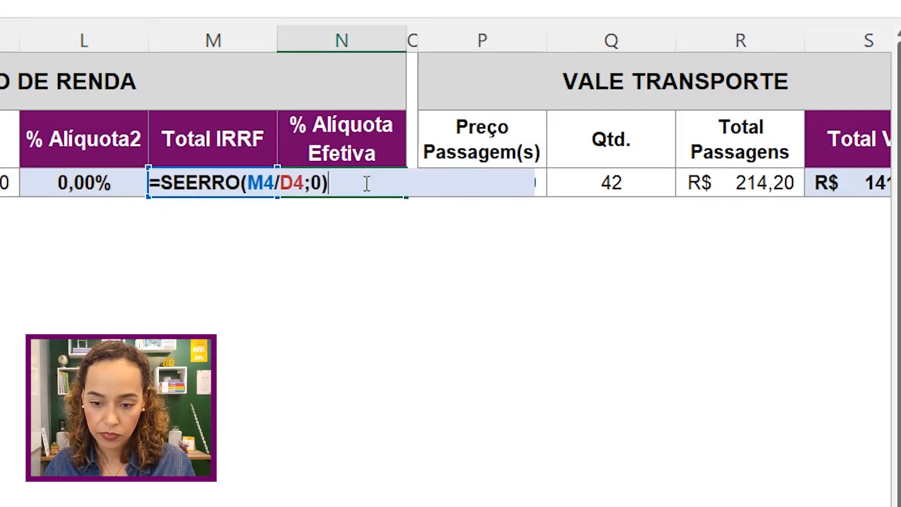
key("Return")
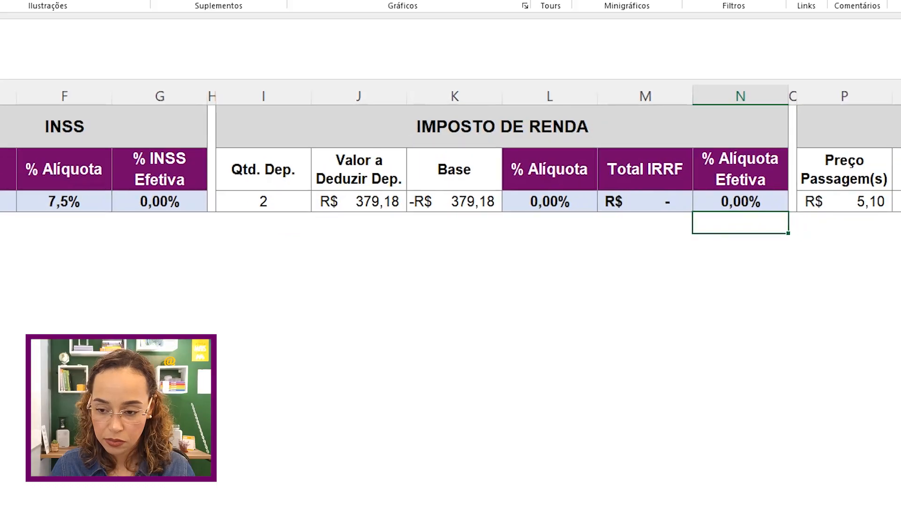
Step: Review the calculated columns with the salary empty, and enter 2350 as the Salário in D4
left_click_drag(763, 493, 852, 493)
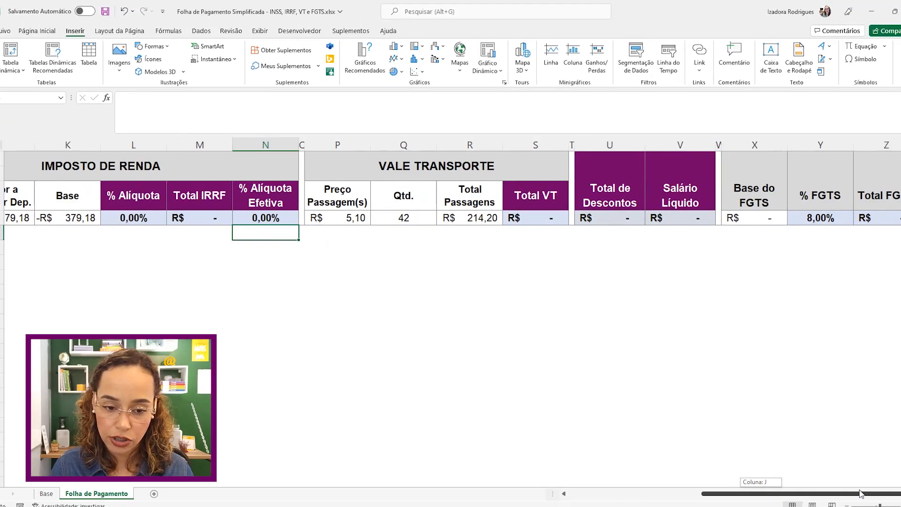
left_click_drag(861, 493, 710, 495)
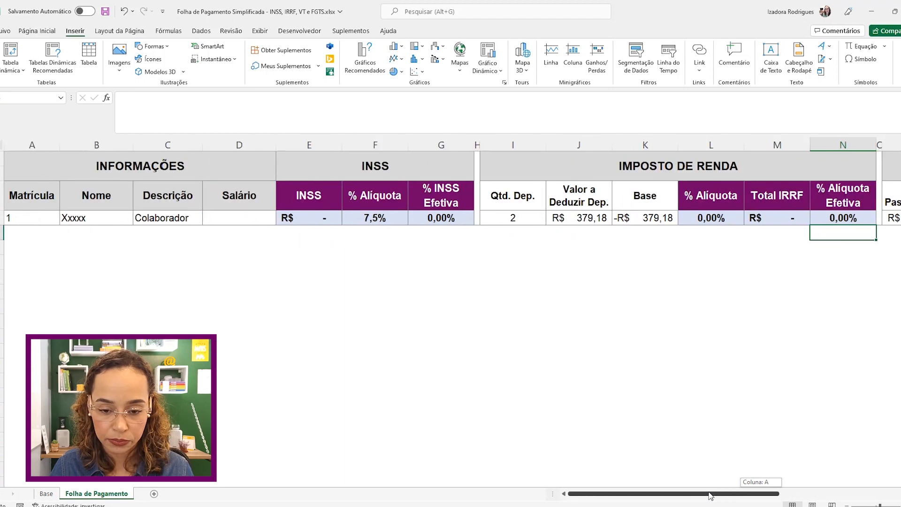
left_click(259, 217)
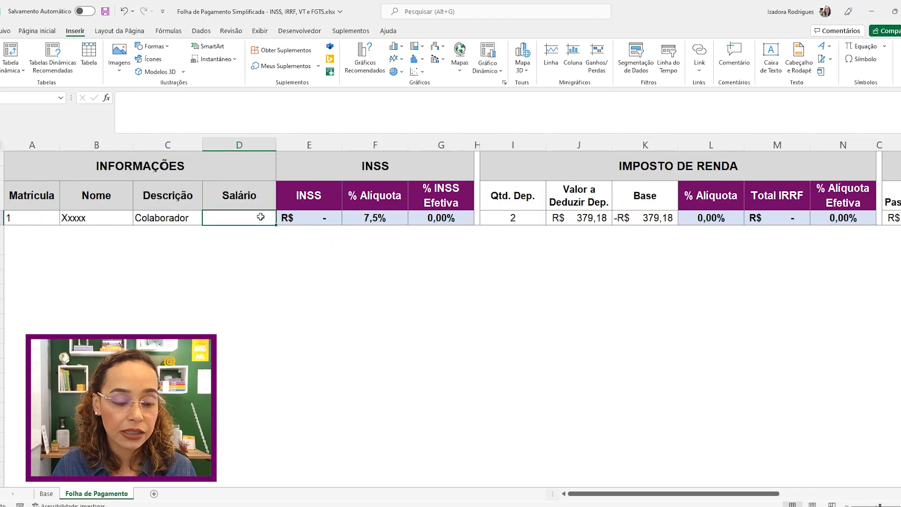
type("2350")
key("Return")
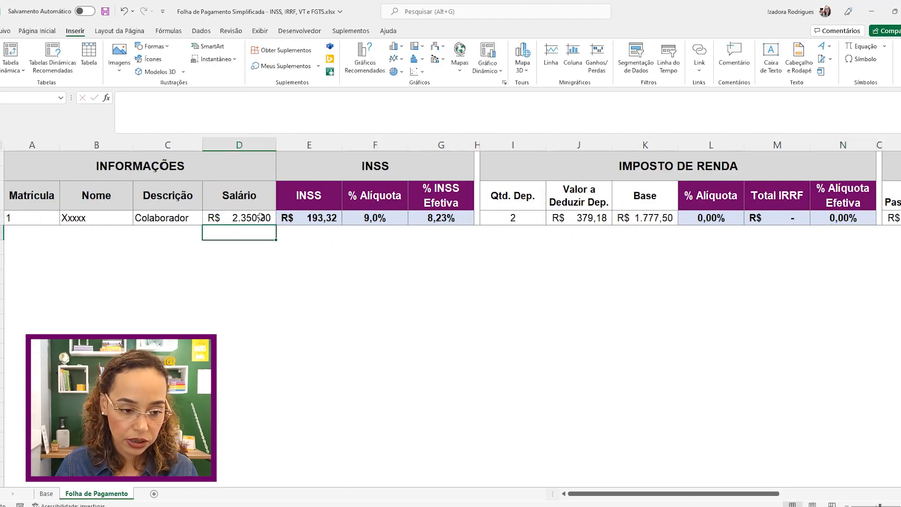
left_click(260, 217)
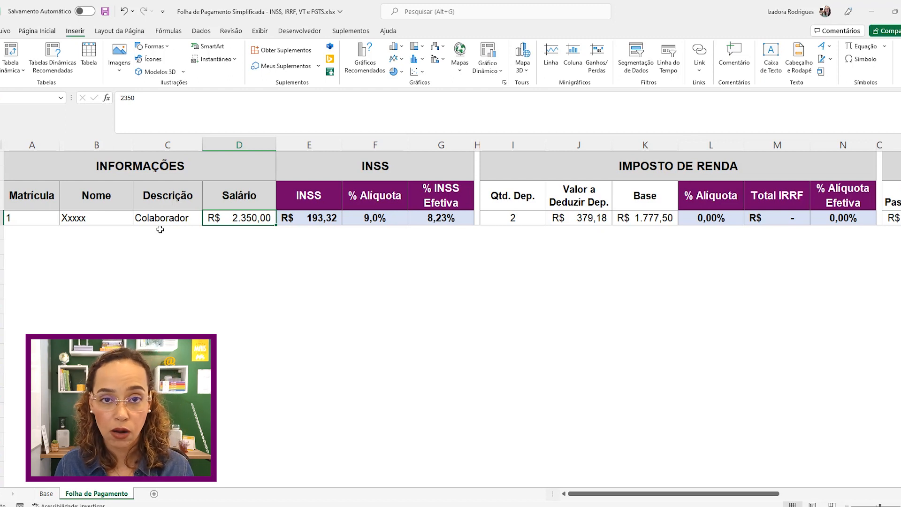
Step: Convert the payroll range $A$3:$Z$4 into a table that has headers
left_click(42, 202)
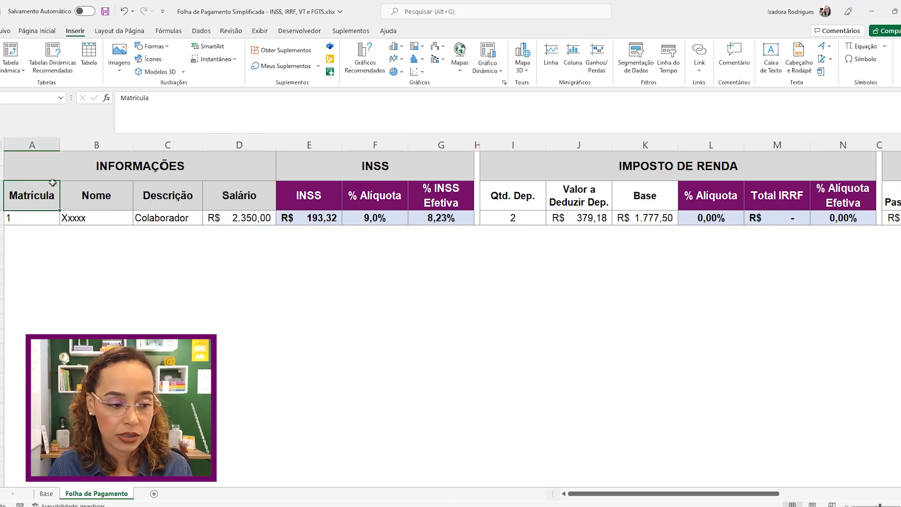
left_click_drag(611, 496, 745, 498)
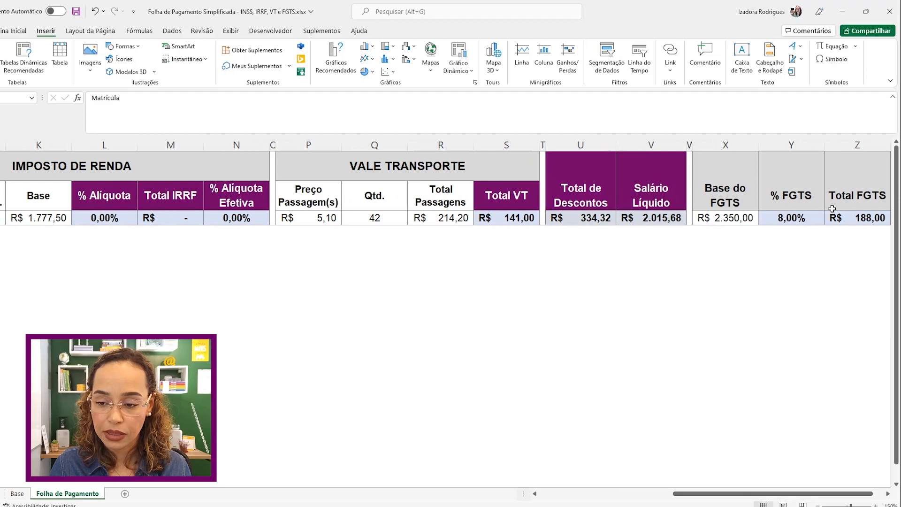
key("ctrl+a")
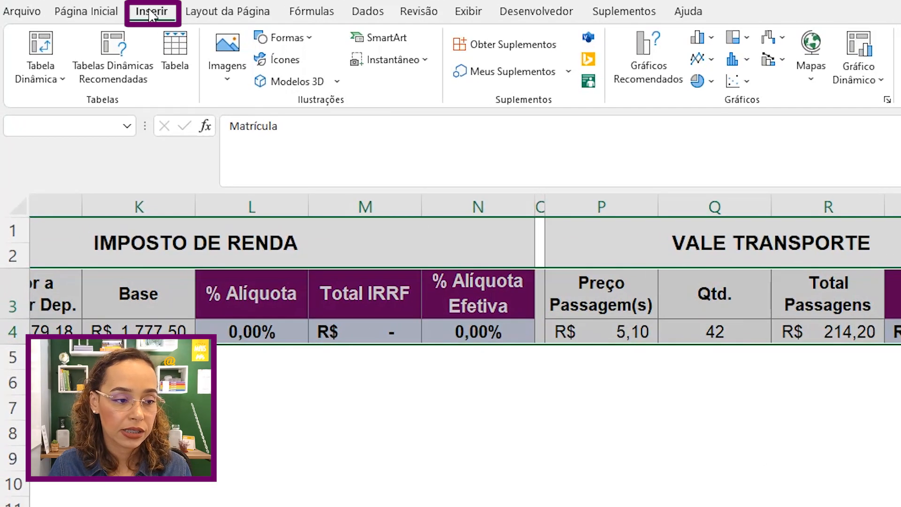
left_click(174, 71)
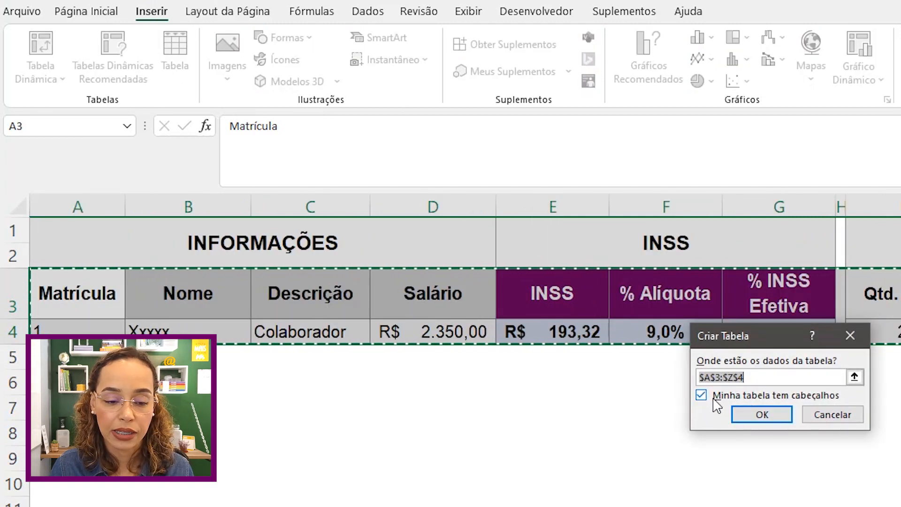
left_click(754, 415)
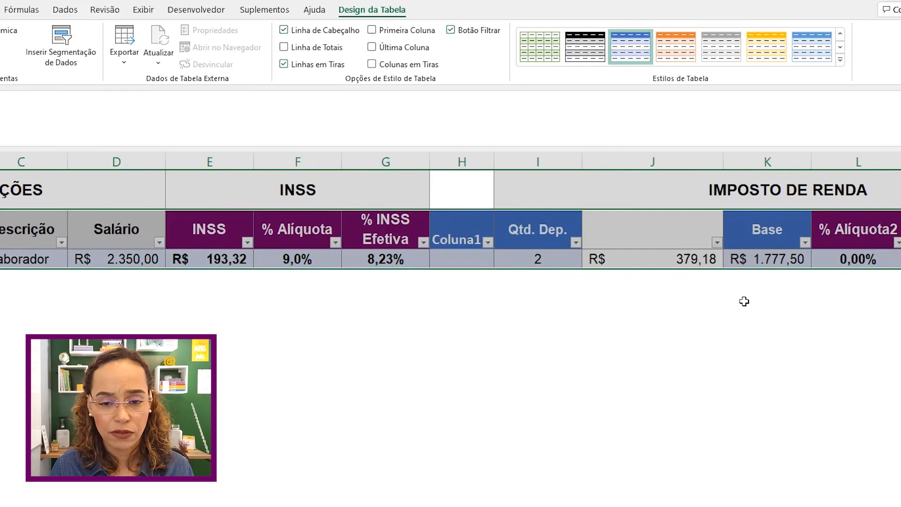
Step: Apply the first, unfilled Clara table style to the payroll table and turn off its filter buttons
left_click(839, 64)
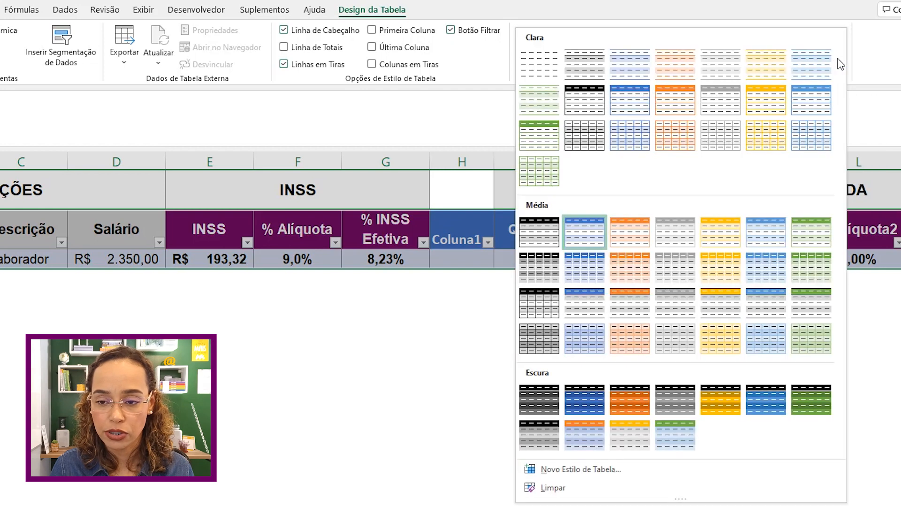
left_click(539, 66)
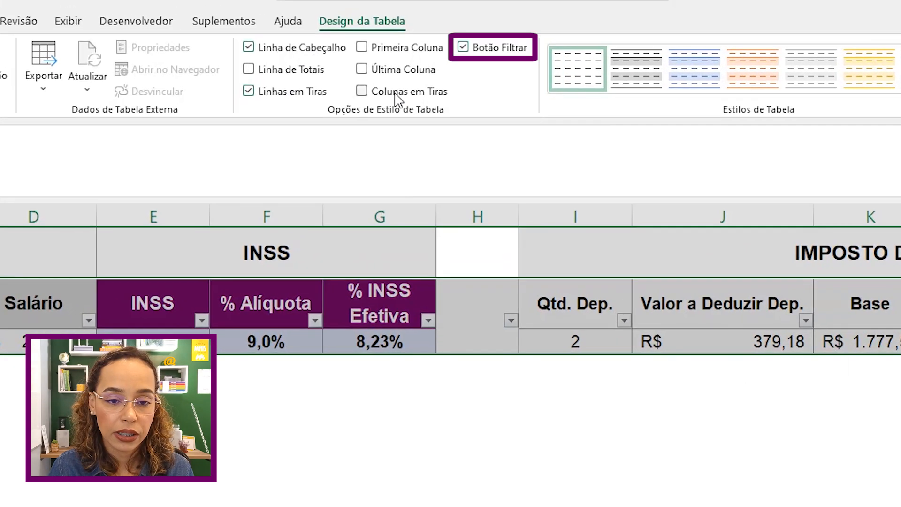
left_click(451, 30)
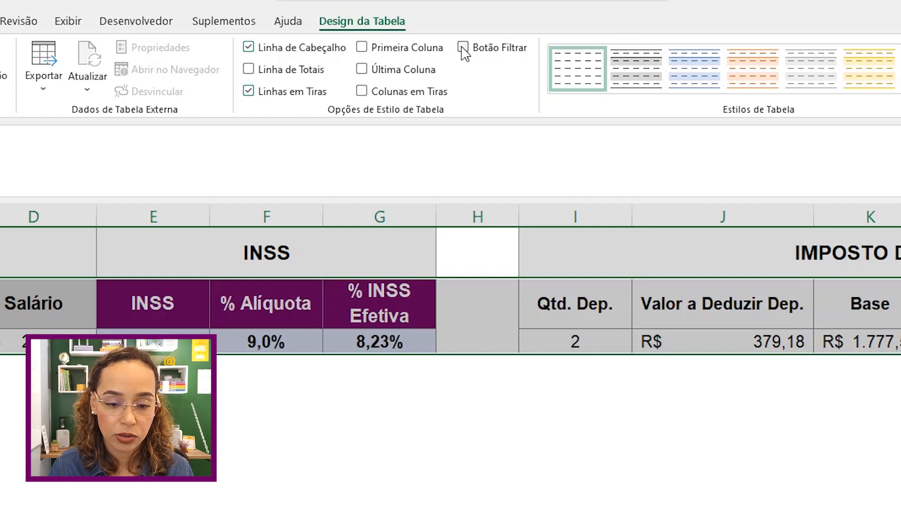
left_click(652, 318)
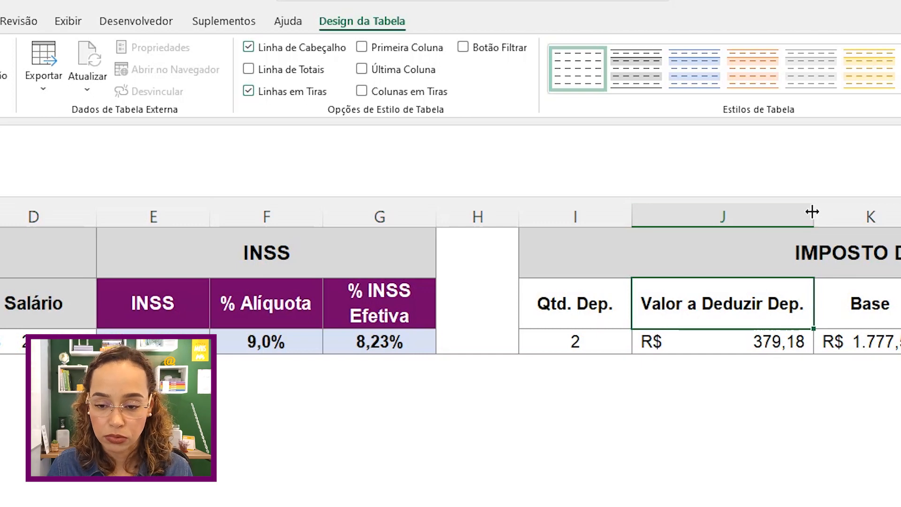
left_click(779, 70)
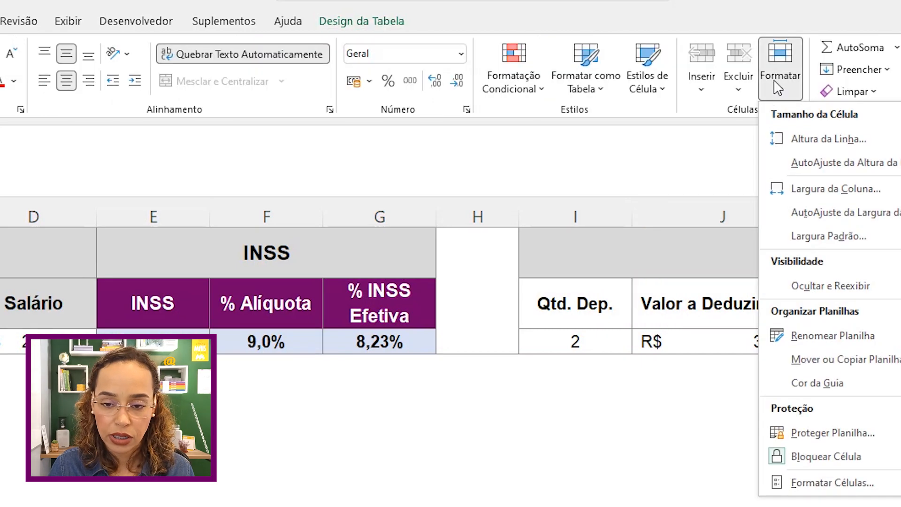
left_click(850, 192)
left_click(425, 410)
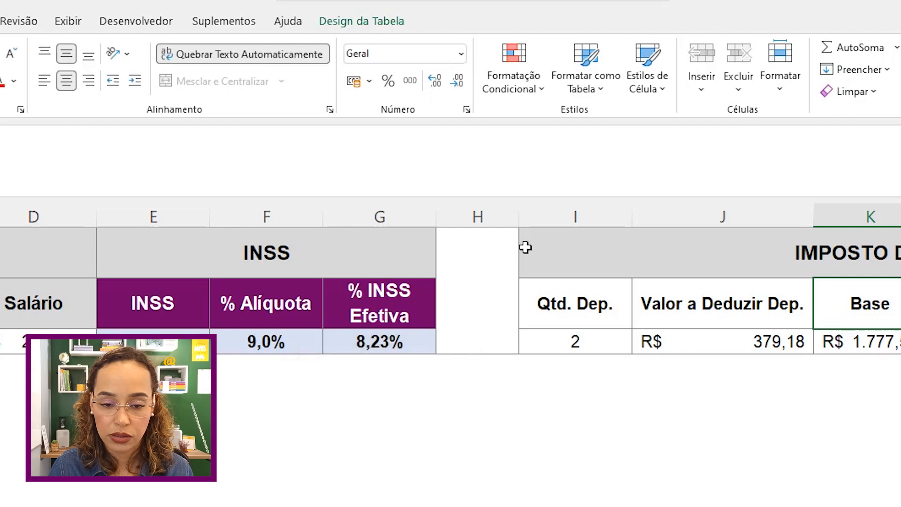
Step: Set the width of the Imposto de Renda columns I to N to 10
mouse_move(538, 217)
left_mouse_down()
mouse_move(839, 209)
mouse_move(891, 216)
mouse_move(891, 238)
left_mouse_up()
left_click(779, 54)
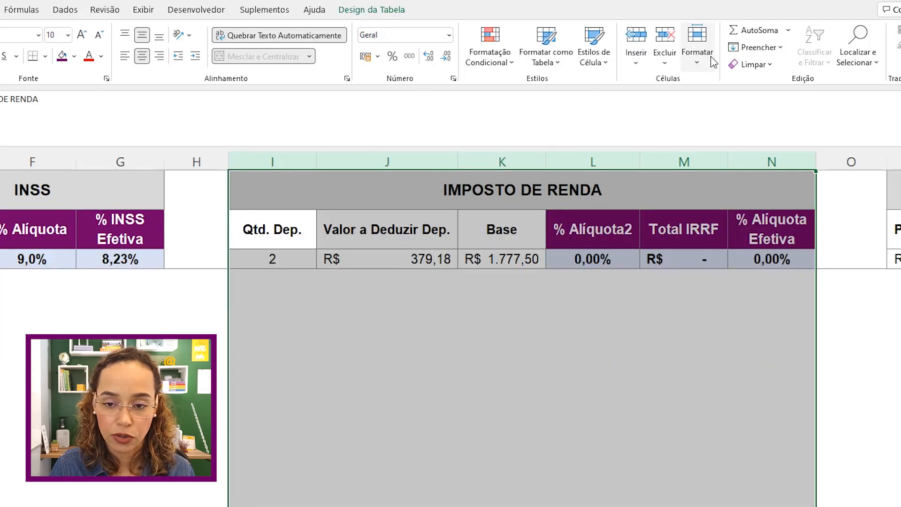
left_click(715, 142)
type("10")
key("Return")
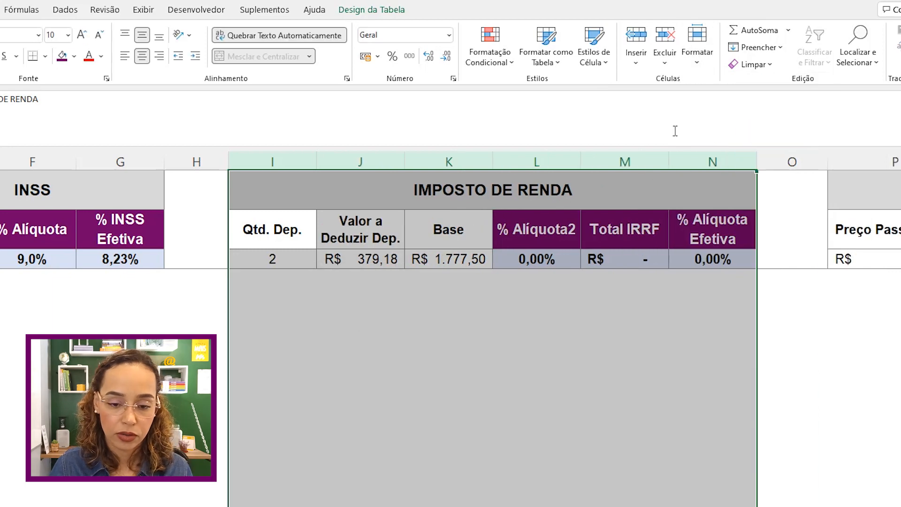
Step: Set the width of the Vale Transporte columns P to S and of columns U and V to 10
scroll(450, 328, "right", 5)
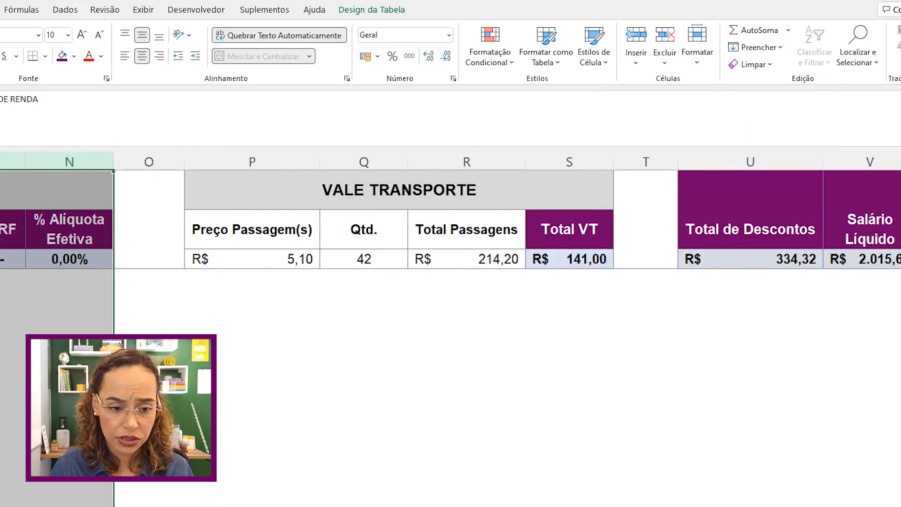
left_click_drag(244, 162, 569, 162)
left_click_drag(747, 160, 870, 162)
left_click(696, 60)
left_click(718, 139)
type("10")
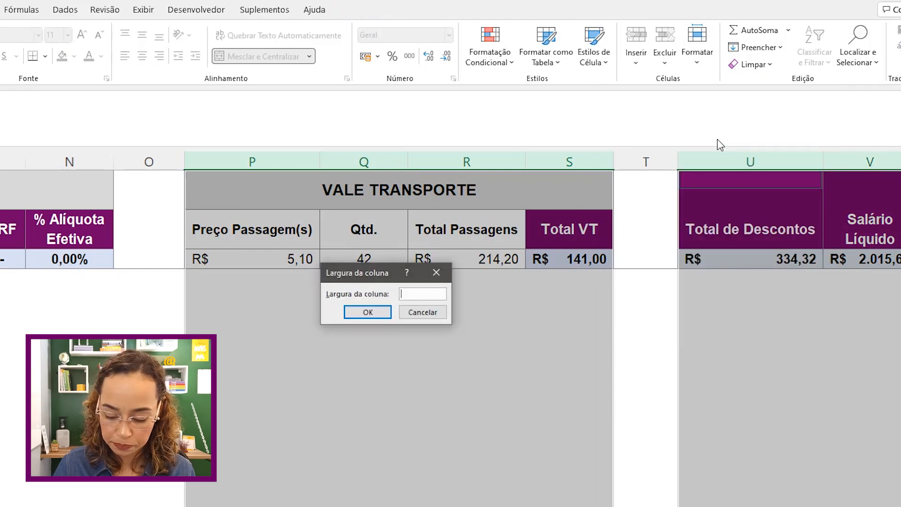
key("Return")
Step: Narrow the blank separator columns O, T and W to a width of 0,7
scroll(725, 333, "right", 1)
left_click(694, 162)
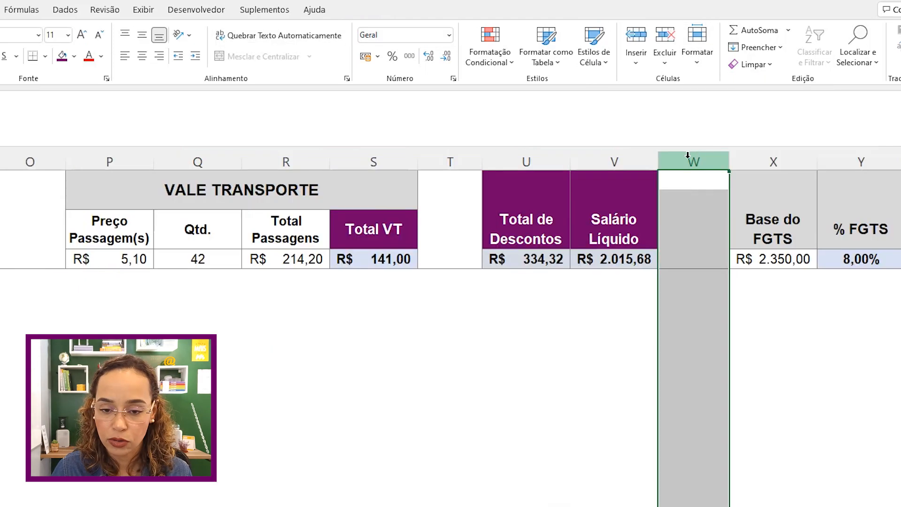
left_click(449, 162, "ctrl")
left_click(18, 158, "ctrl")
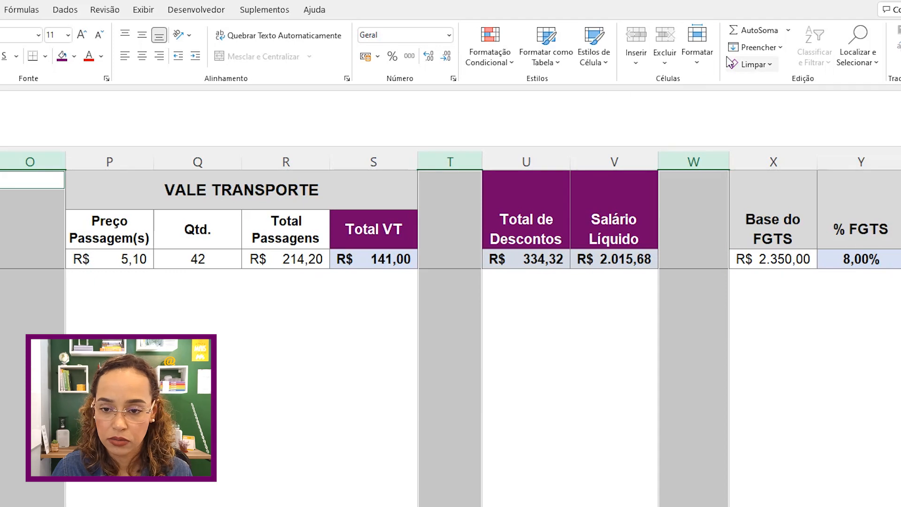
left_click(697, 52)
left_click(710, 141)
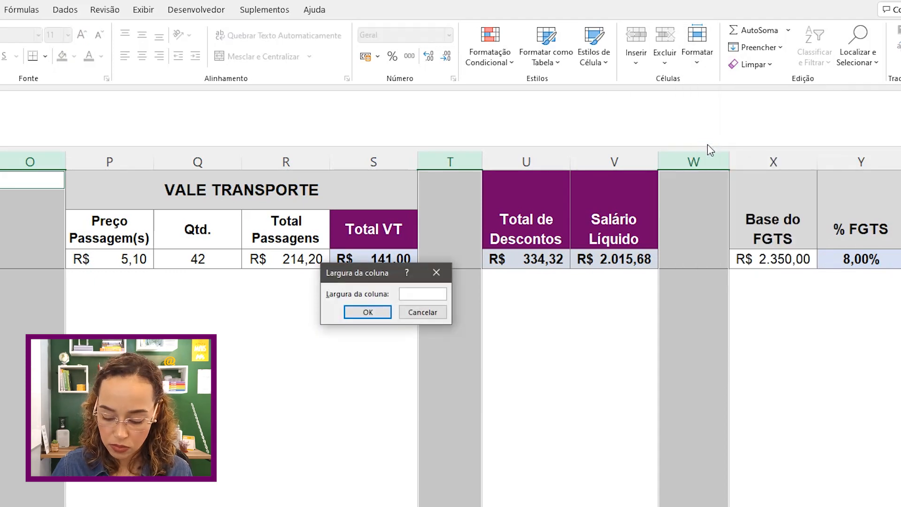
type("0,7")
key("Return")
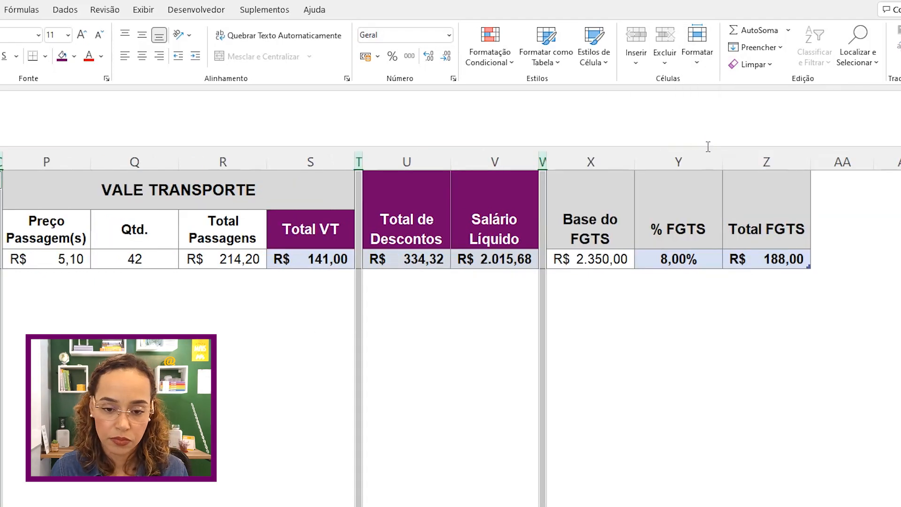
Step: Narrow the blank separator column H between INSS and Imposto de Renda to a width of 0,7
key("ctrl+Home")
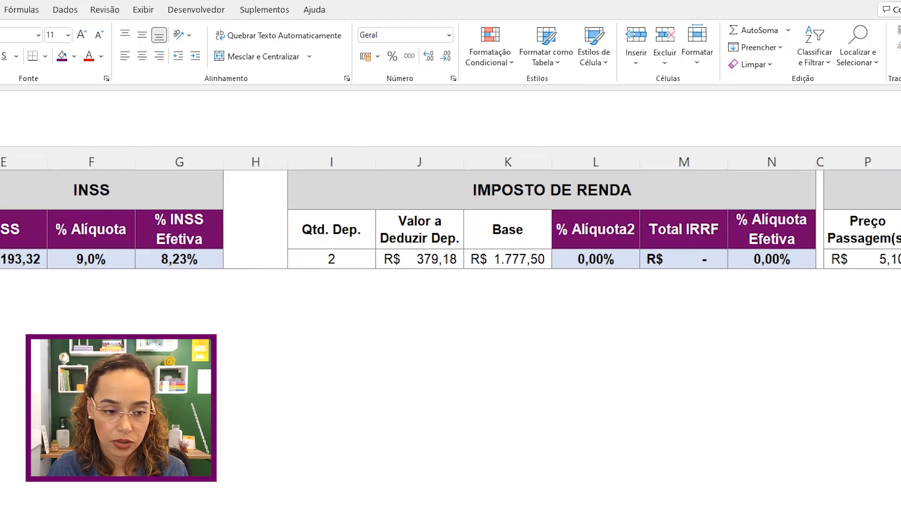
left_click(462, 161)
left_click(697, 44)
left_click(705, 142)
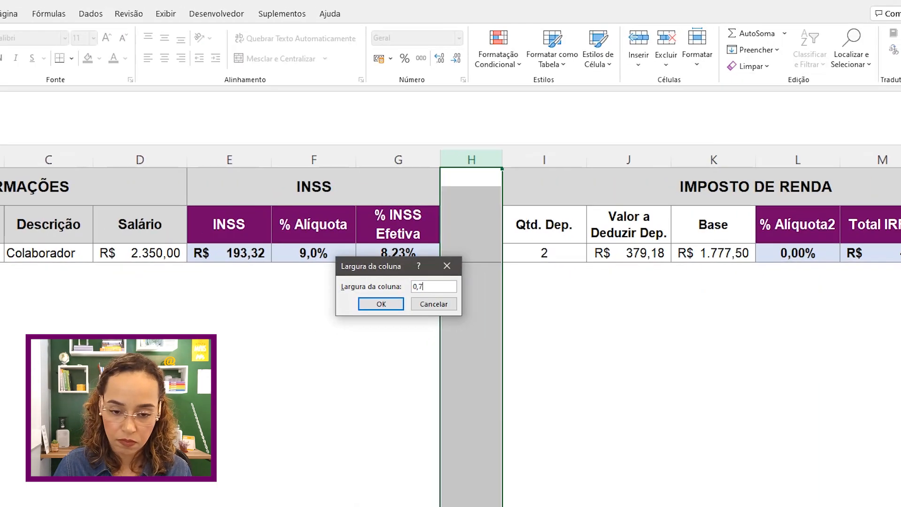
type("0,7")
key("Return")
left_click(545, 207)
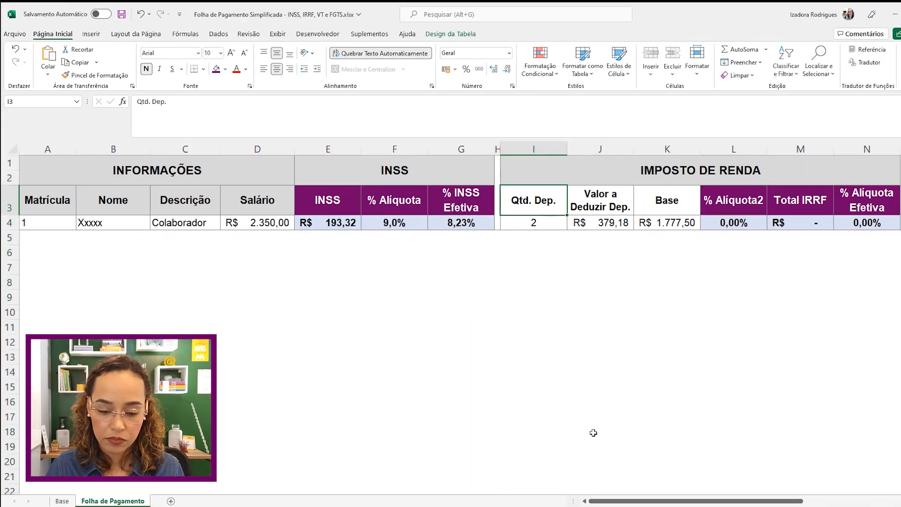
mouse_move(620, 502)
left_mouse_down()
mouse_move(773, 503)
mouse_move(613, 503)
left_mouse_up()
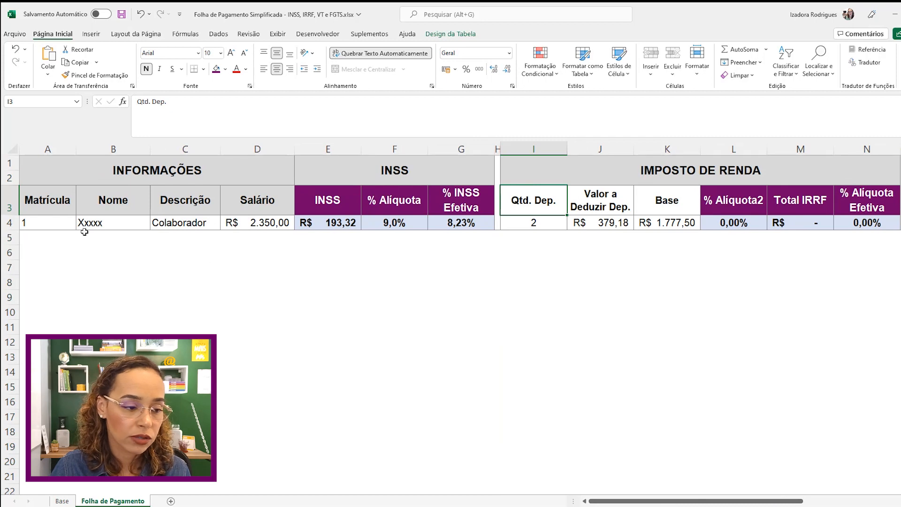
Step: Enter 2 under Matrícula in A5 as a test row and check the cells and formulas extended into row 5
left_click(57, 234)
type("2")
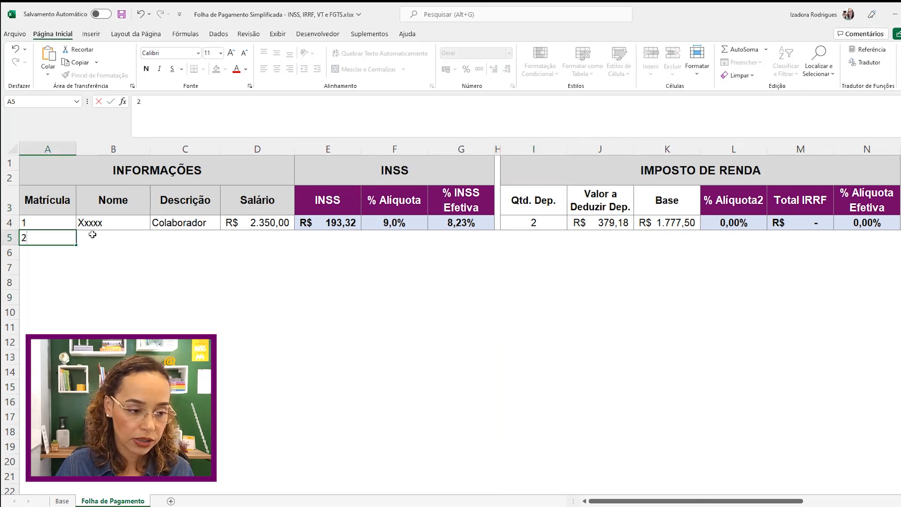
key("Return")
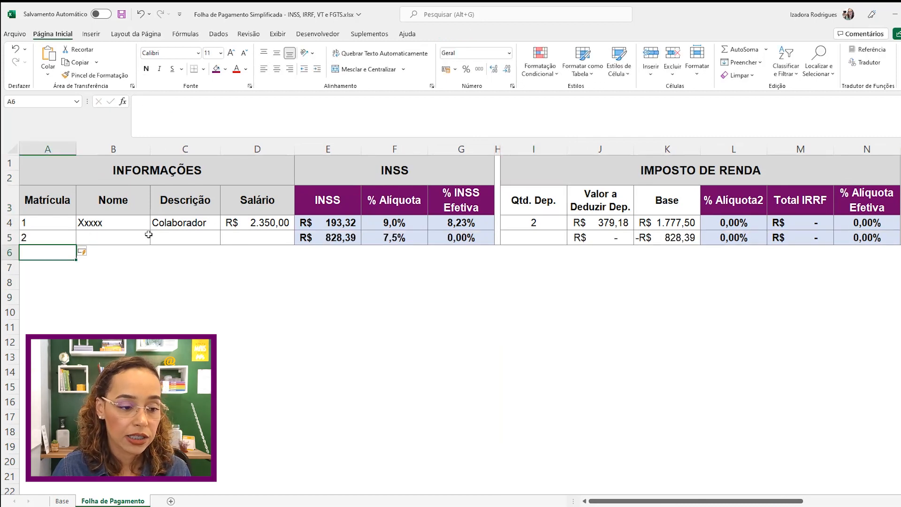
left_click(122, 237)
left_click(191, 241)
left_click(274, 241)
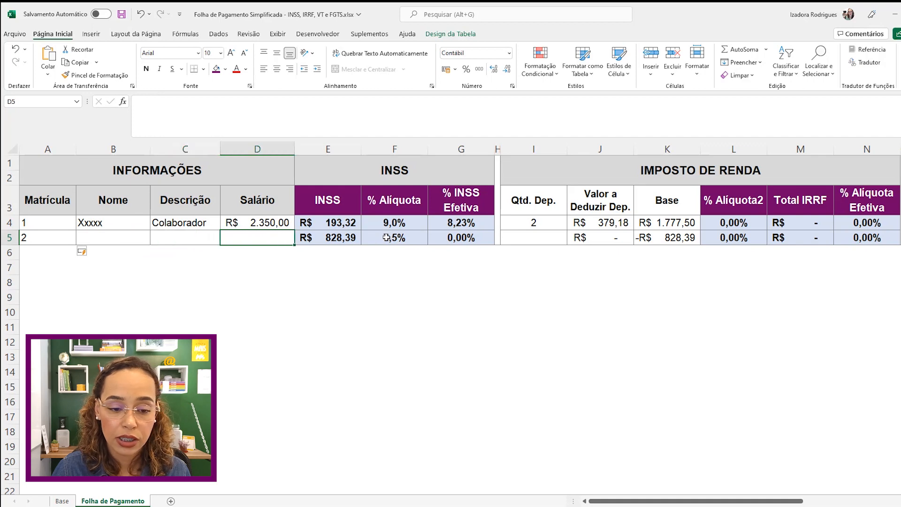
left_click(513, 239)
left_click(615, 238)
left_click(725, 239)
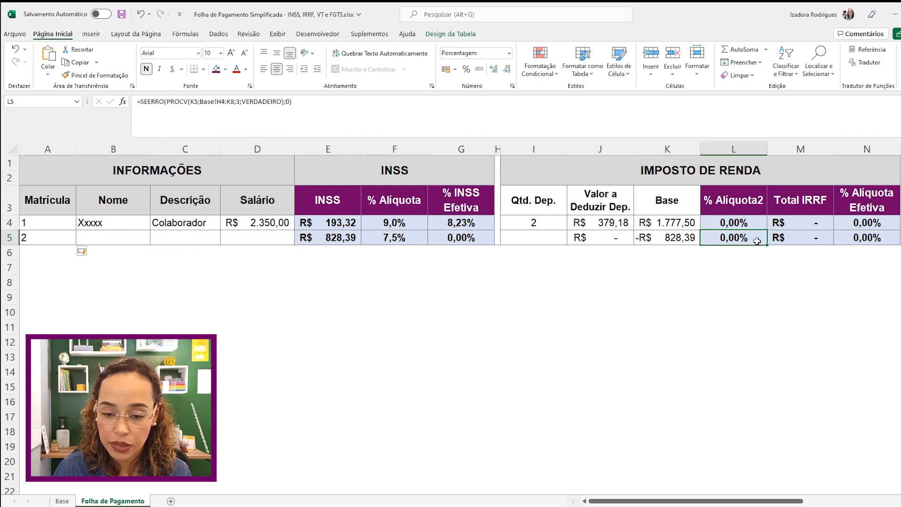
left_click(640, 238)
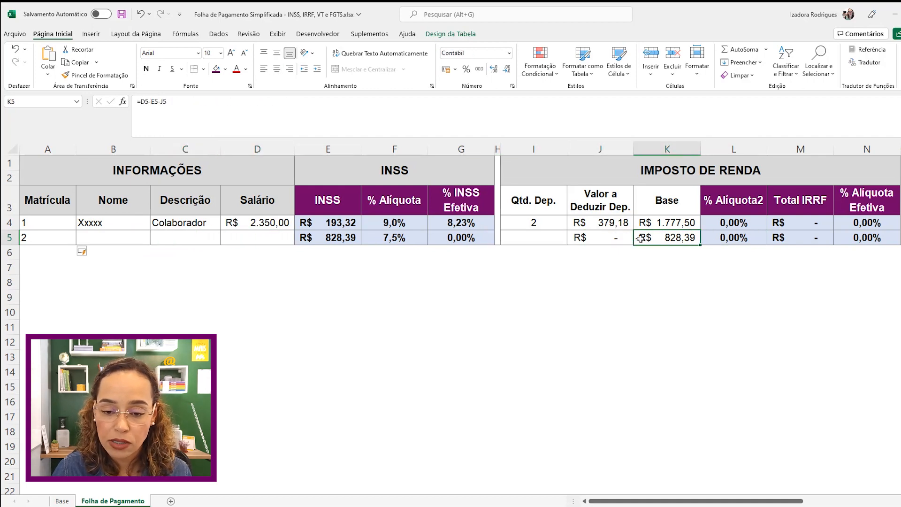
Step: Compare the INSS formulas in E5 and E4, and delete test row 5
left_click(323, 240)
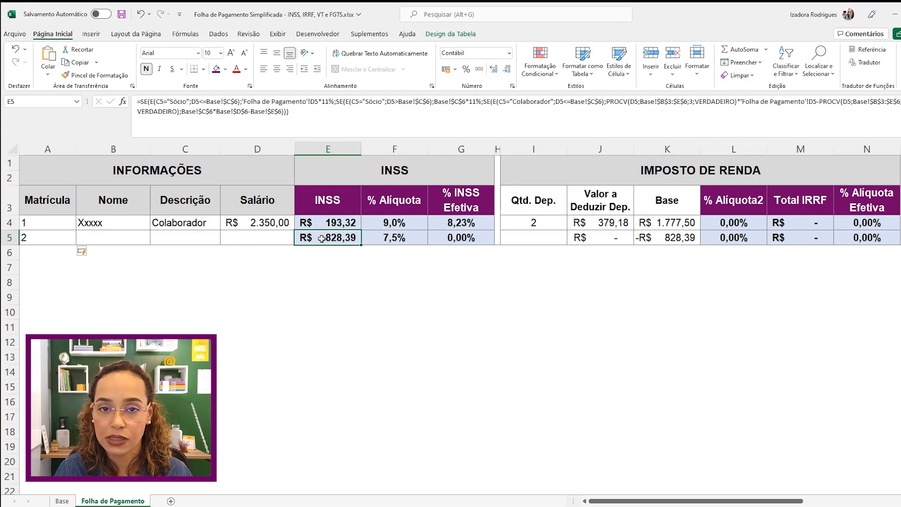
left_click(312, 216)
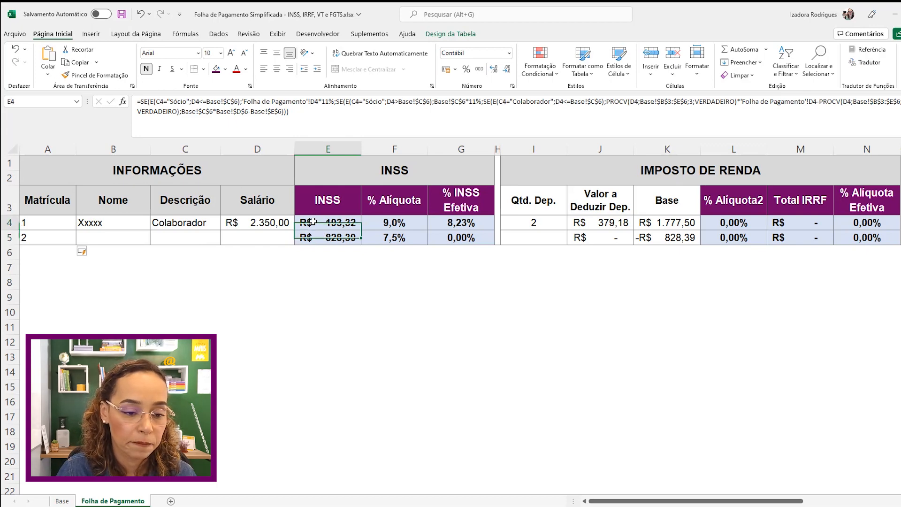
right_click(9, 238)
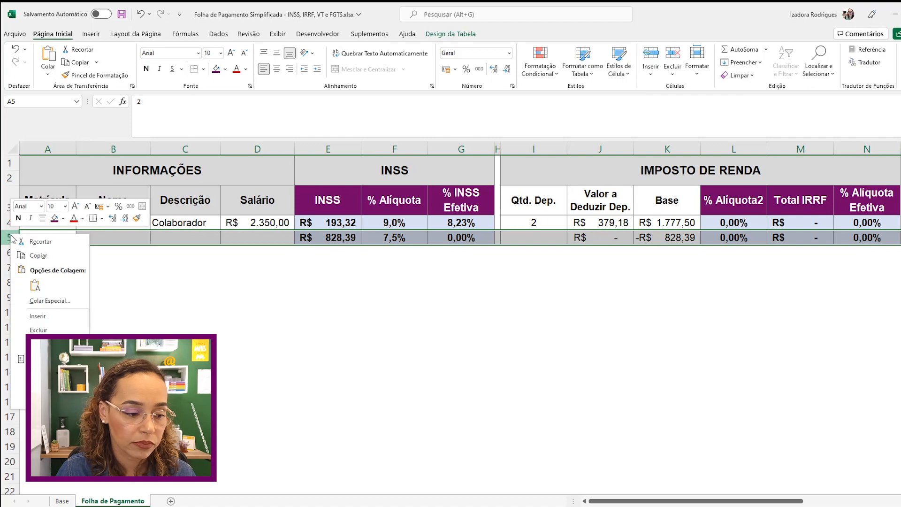
left_click(41, 329)
left_click(327, 222)
left_click(141, 97)
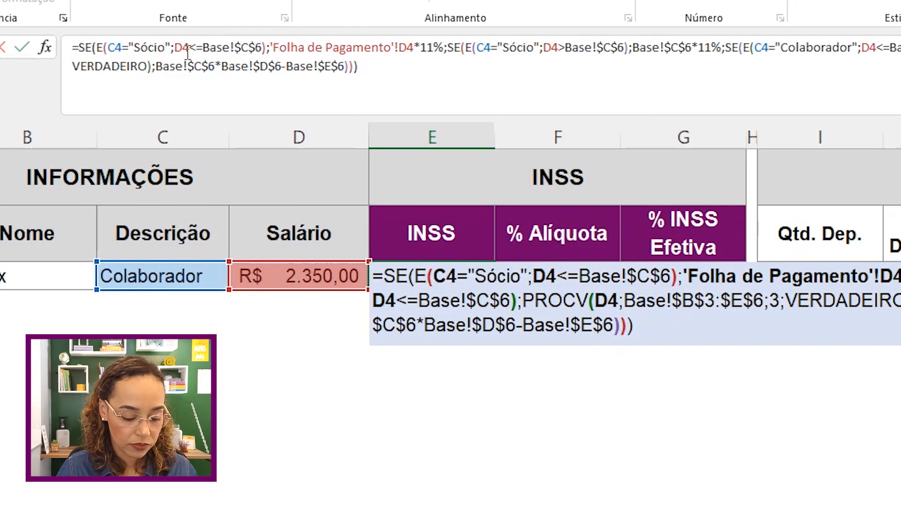
type("Se(")
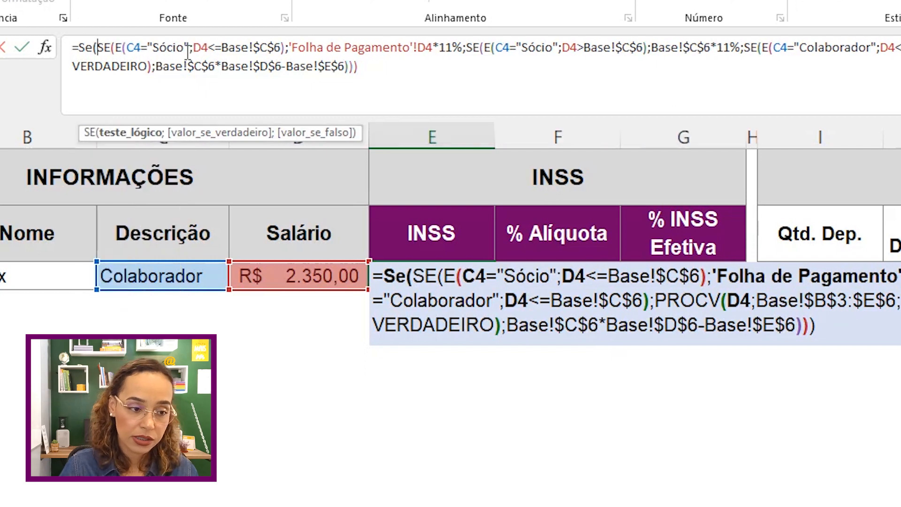
left_click(287, 276)
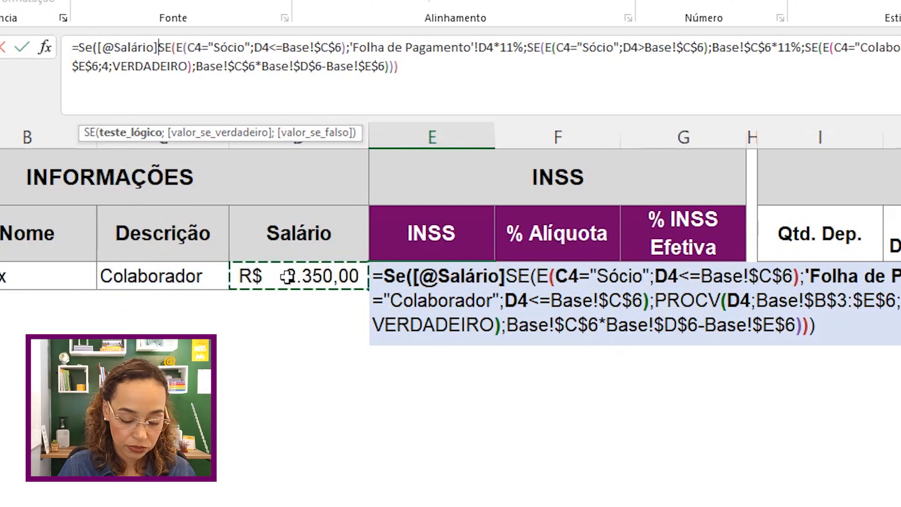
type("=\"\"")
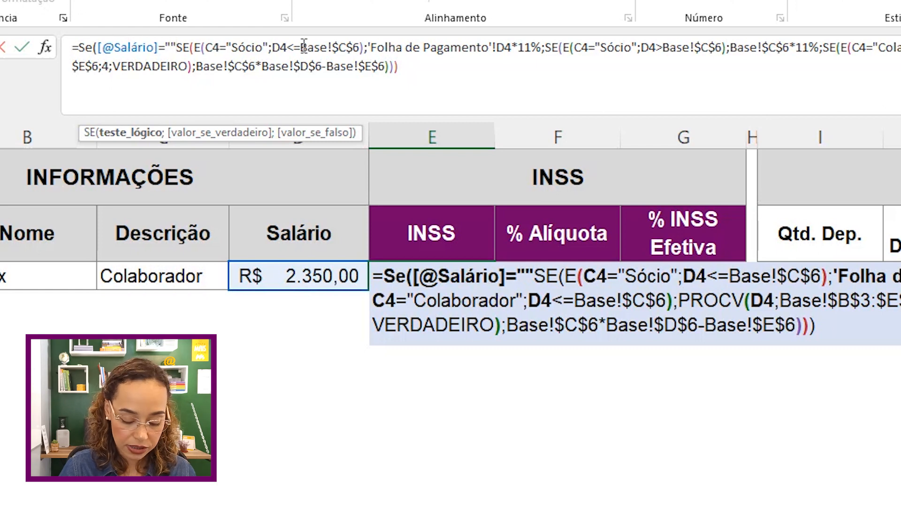
type(";")
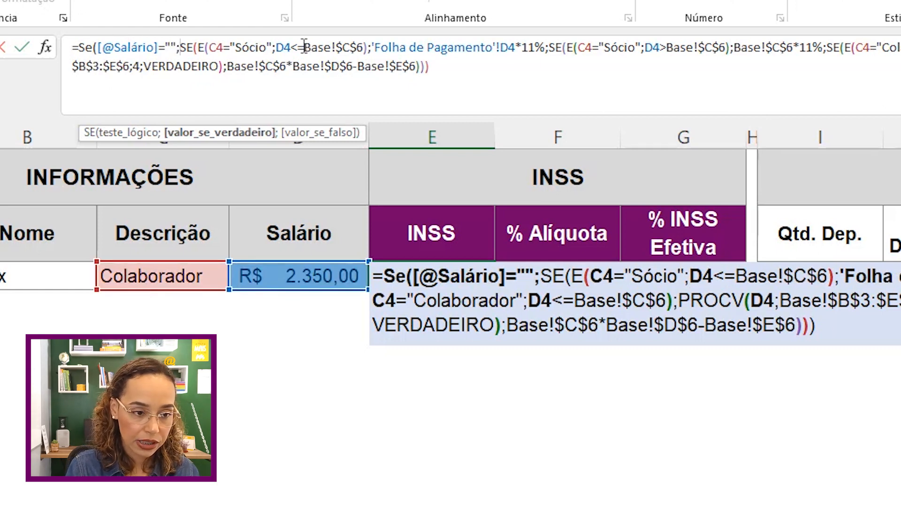
type("0;")
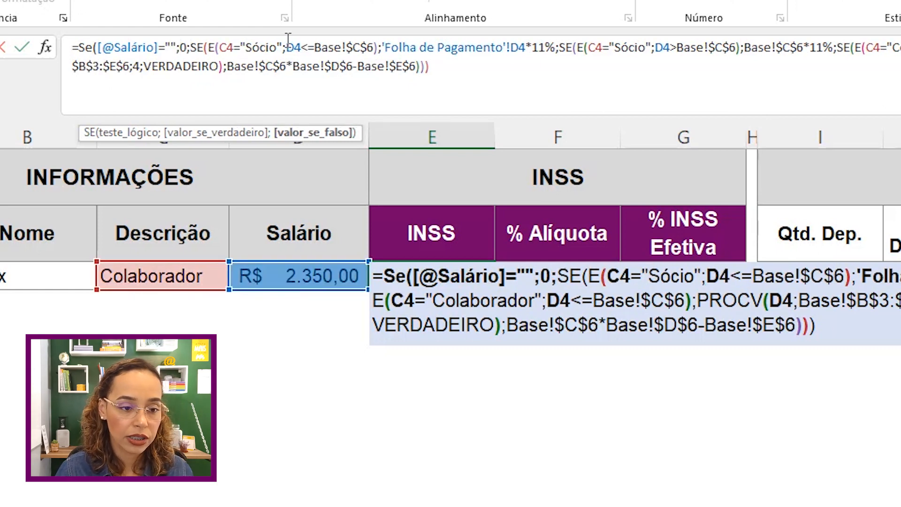
left_click(482, 66)
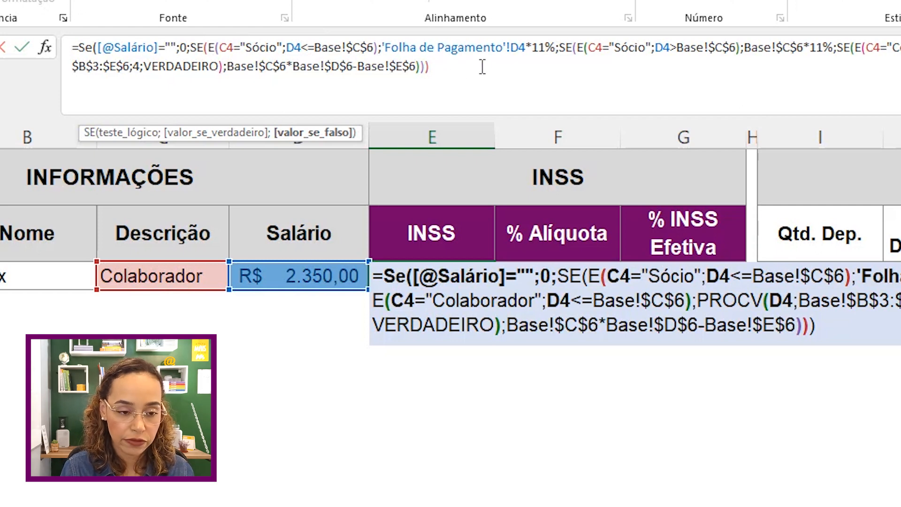
type(")")
key("Return")
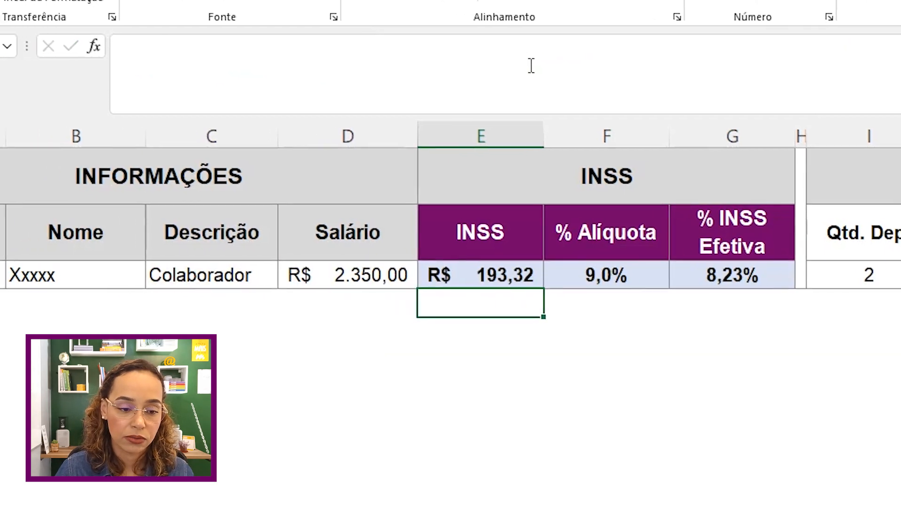
left_click(420, 275)
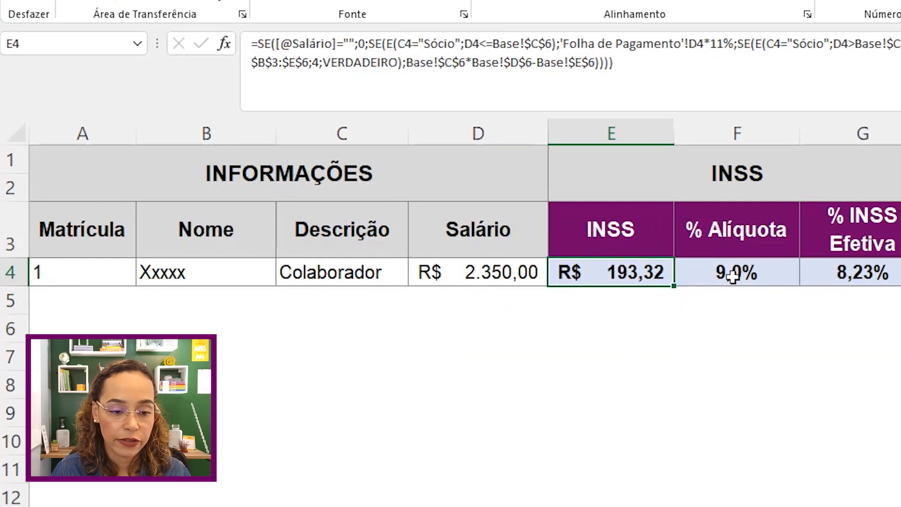
left_click(733, 277)
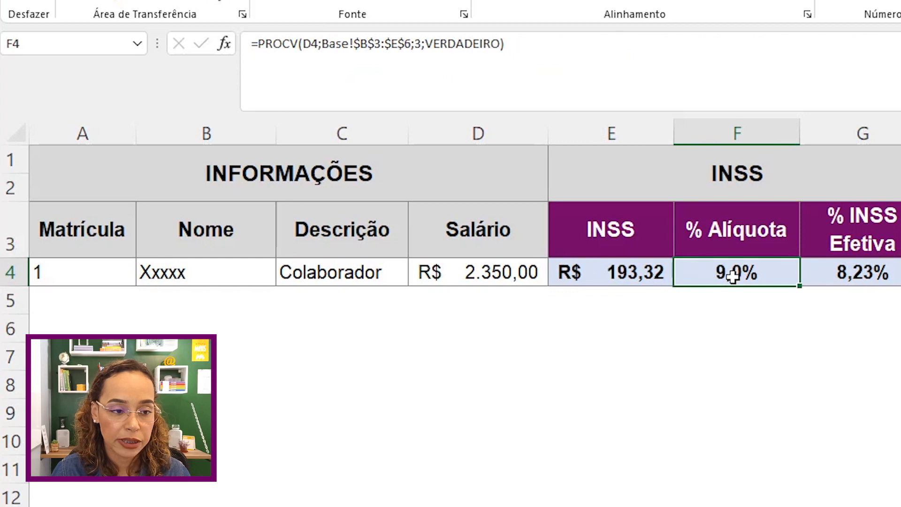
left_click(257, 44)
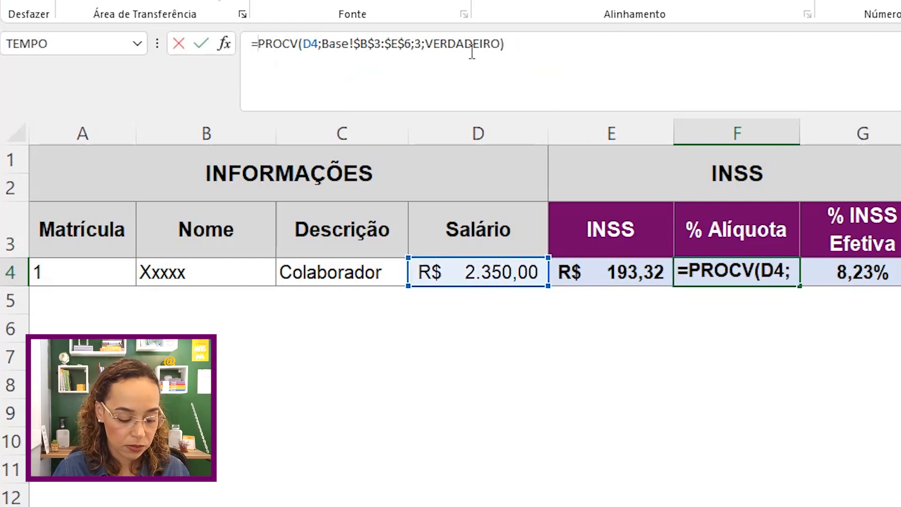
type("Se(")
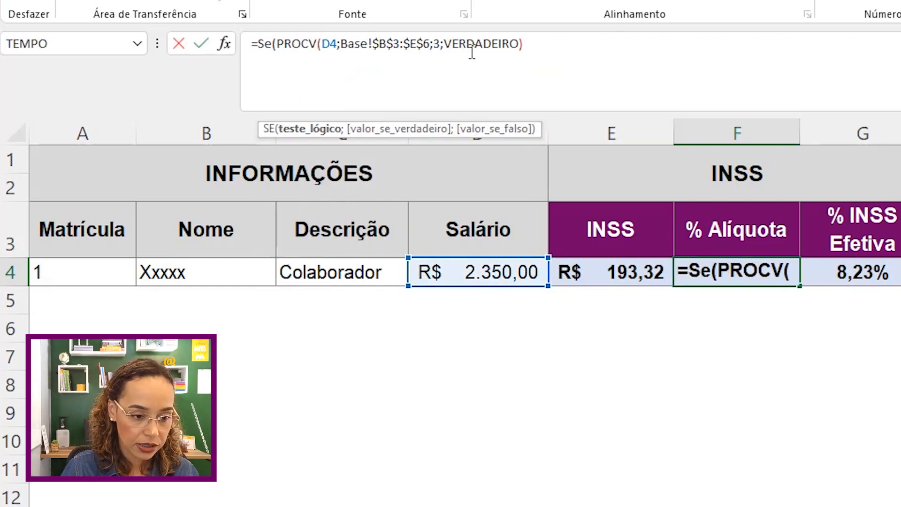
left_click(523, 273)
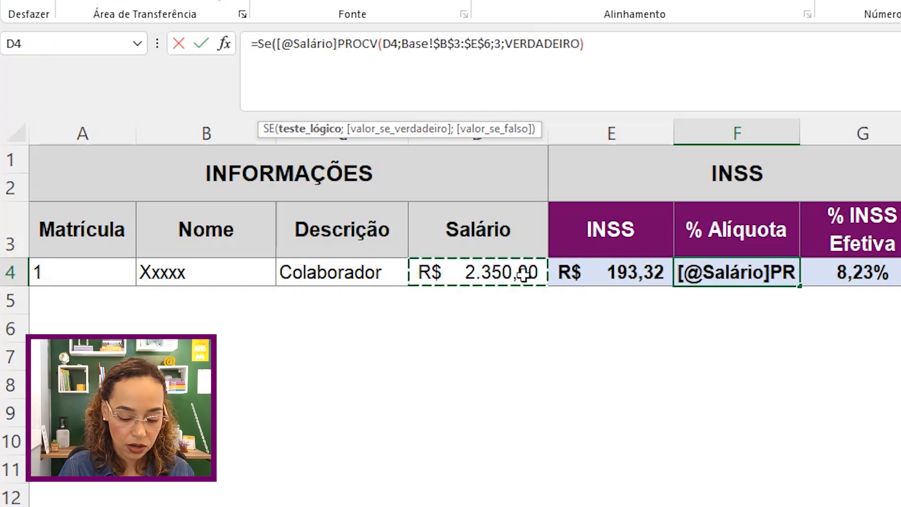
type("=\"\";")
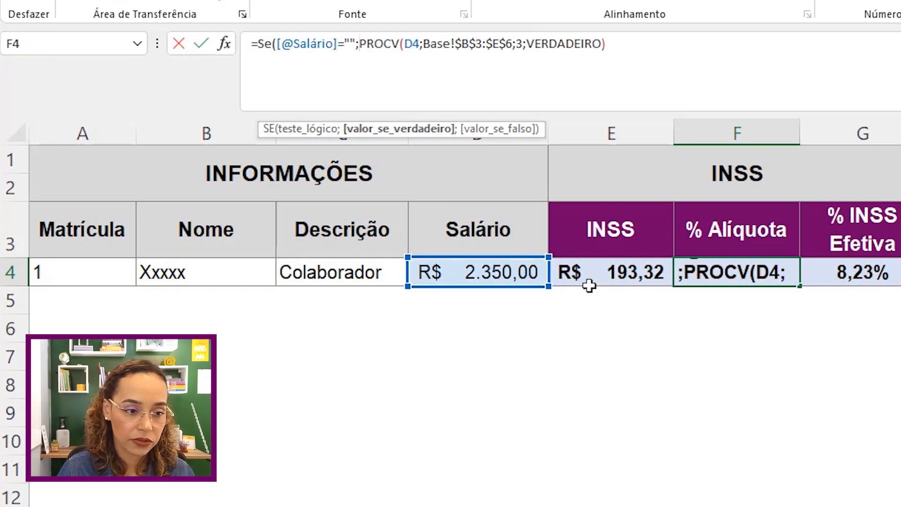
type("\"")
key("BackSpace")
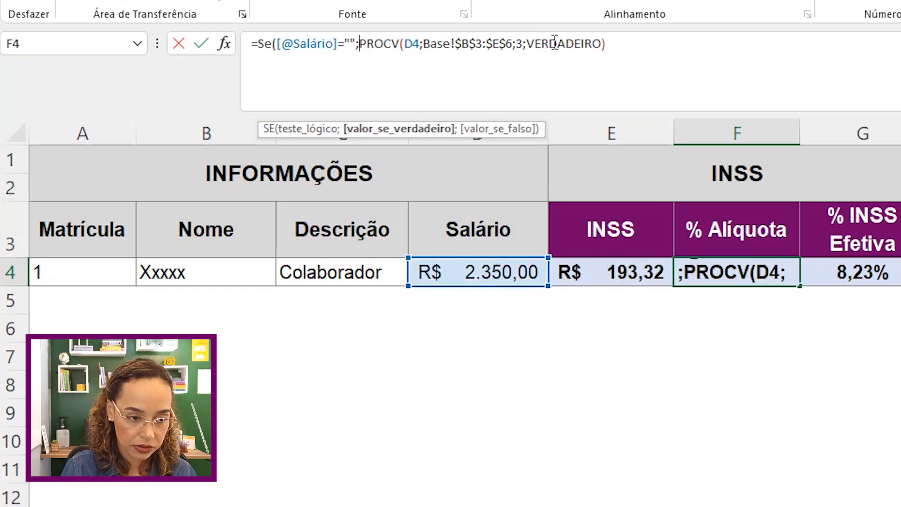
type("0;")
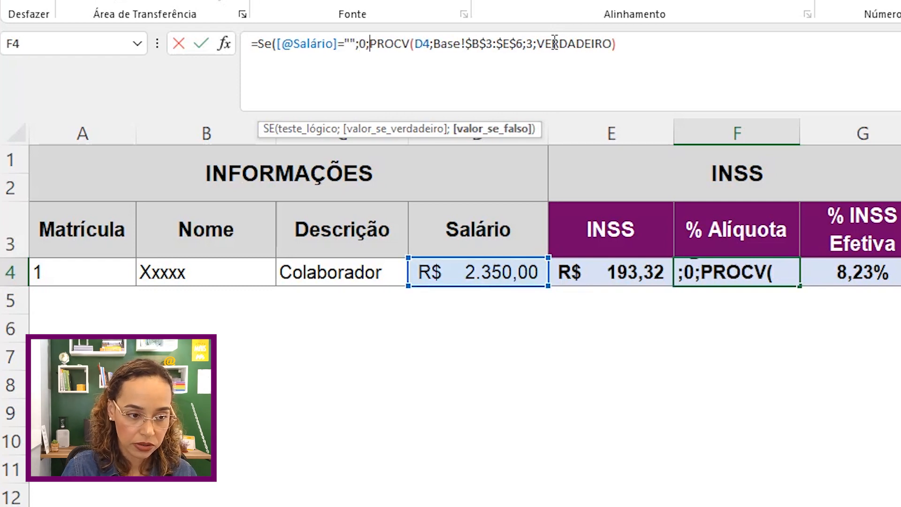
left_click(651, 42)
type(")")
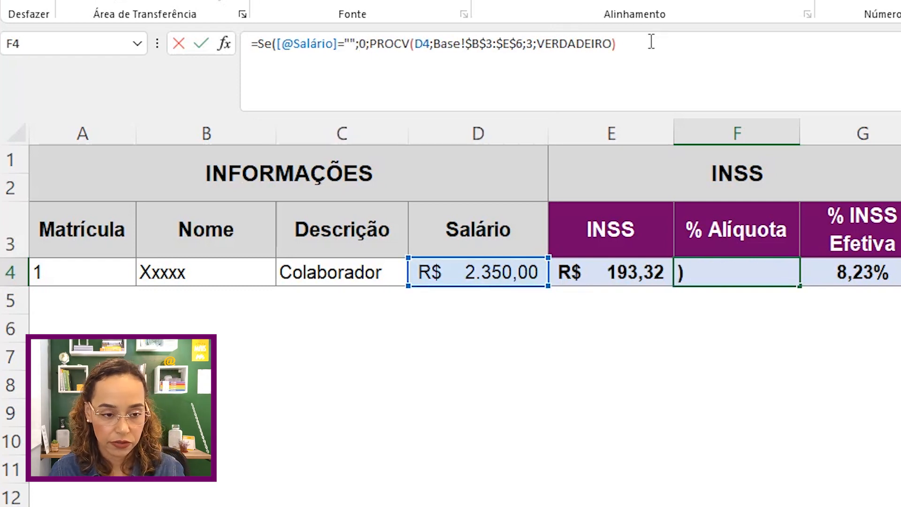
type(")")
key("Return")
left_click(720, 272)
Step: Enter 2 under Matrícula in A5 and check row 5's results across the INSS, Imposto de Renda and Vale Transporte sections
left_click(91, 291)
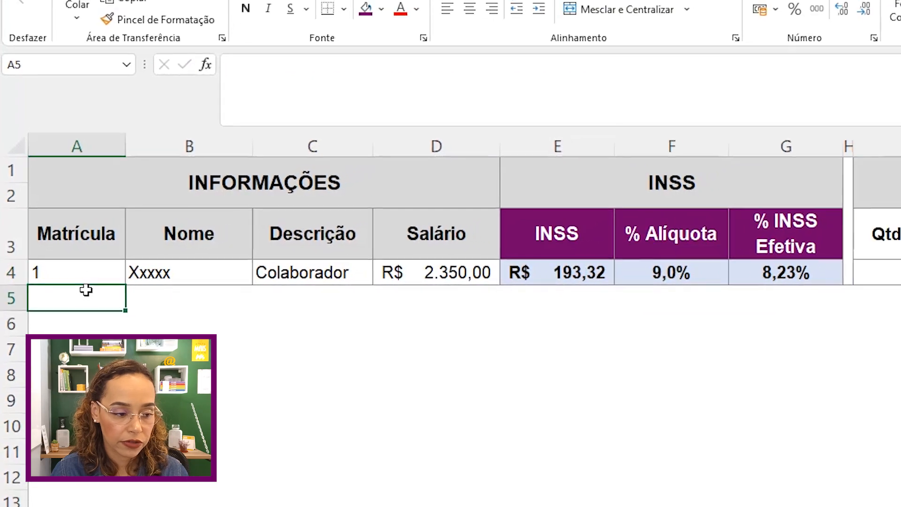
type("2")
key("ctrl+Return")
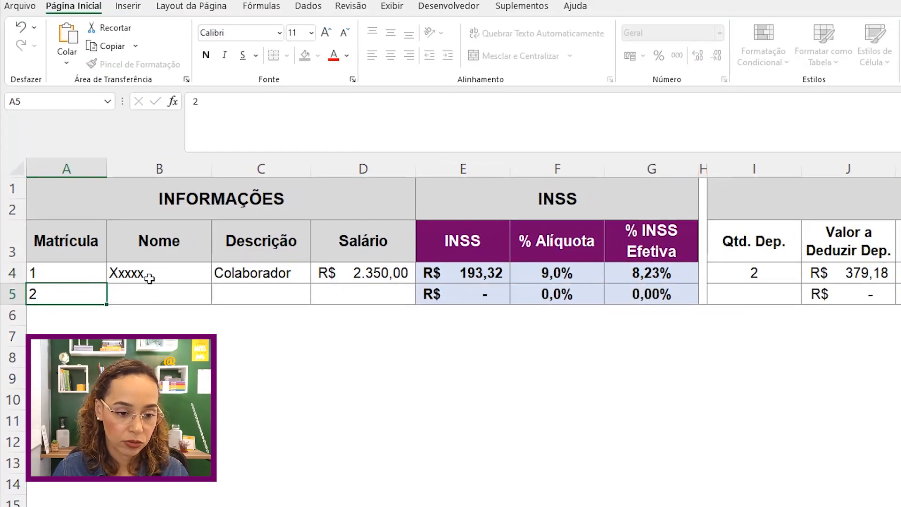
key("Return")
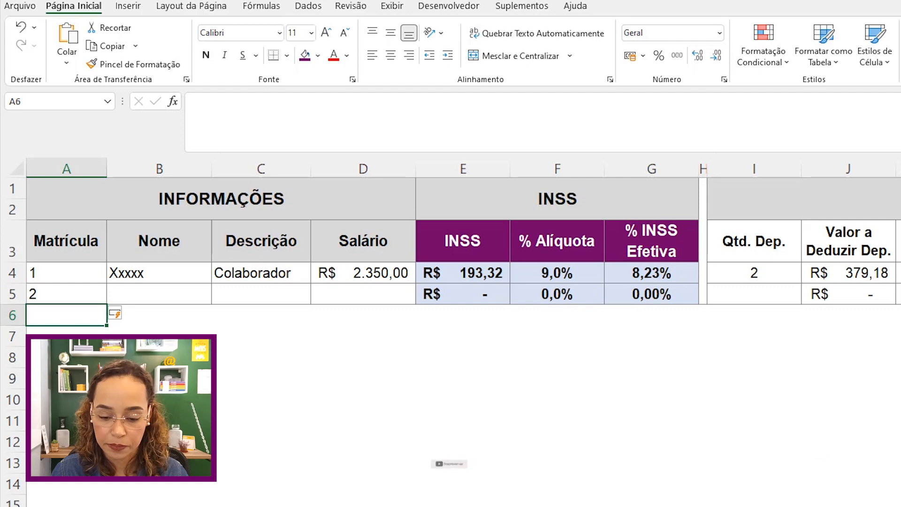
scroll(665, 294, "right", 3)
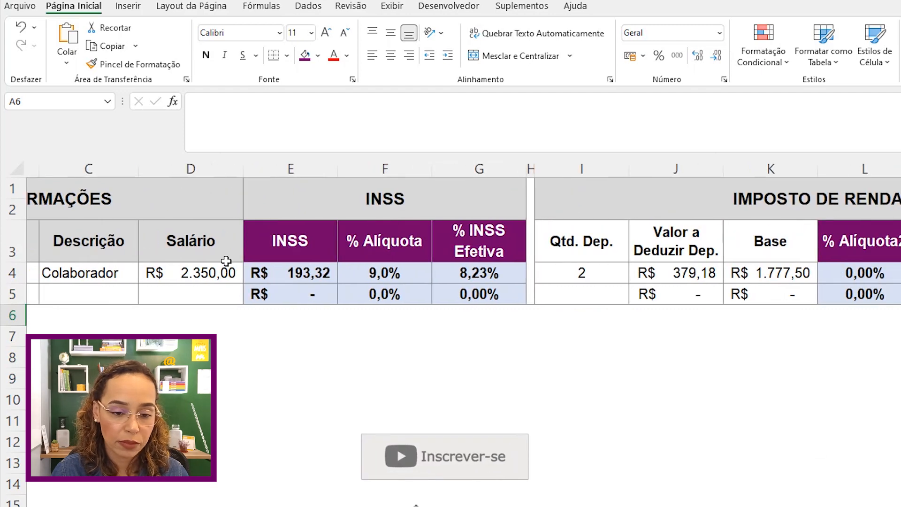
scroll(463, 241, "right", 6)
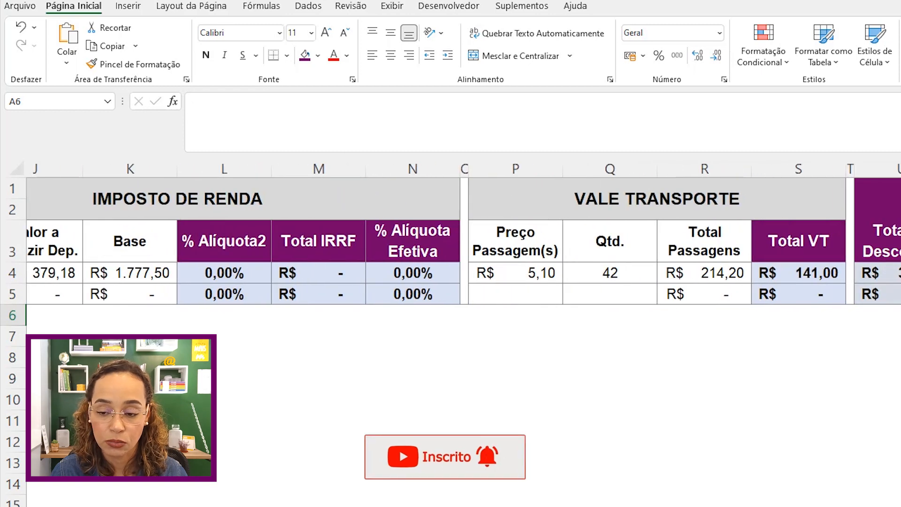
scroll(464, 240, "left", 5)
Step: Set row 5's Descrição to Colaborador and its Salário to 4000, and check the INSS formulas in E5 and E4
left_click(280, 294)
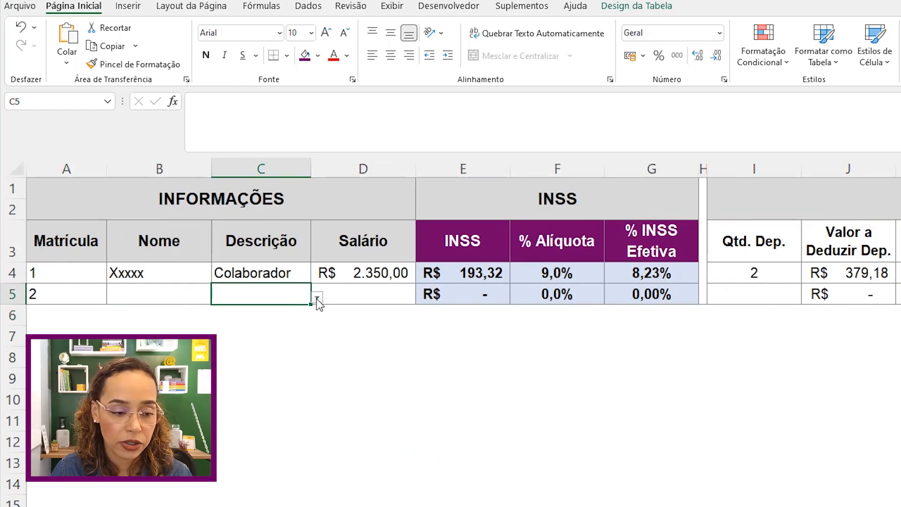
left_click(316, 297)
left_click(227, 323)
left_click(387, 297)
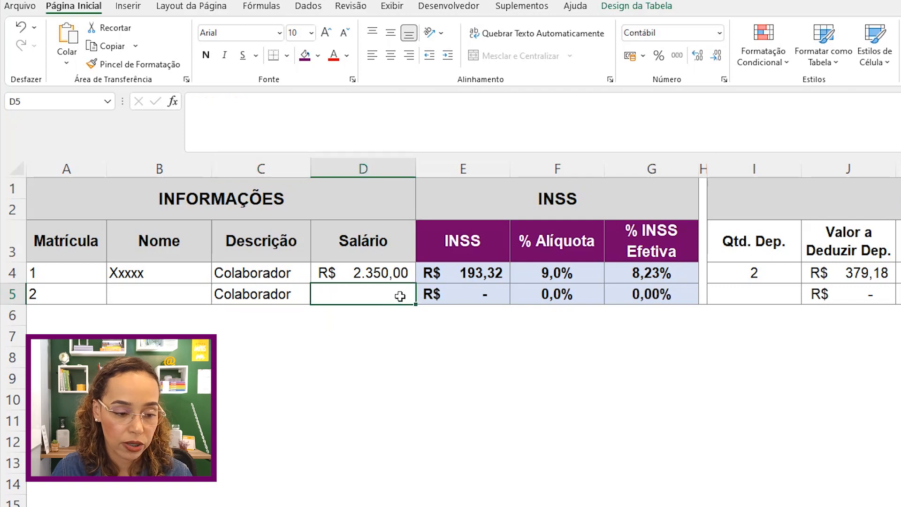
type("4.00")
type("000")
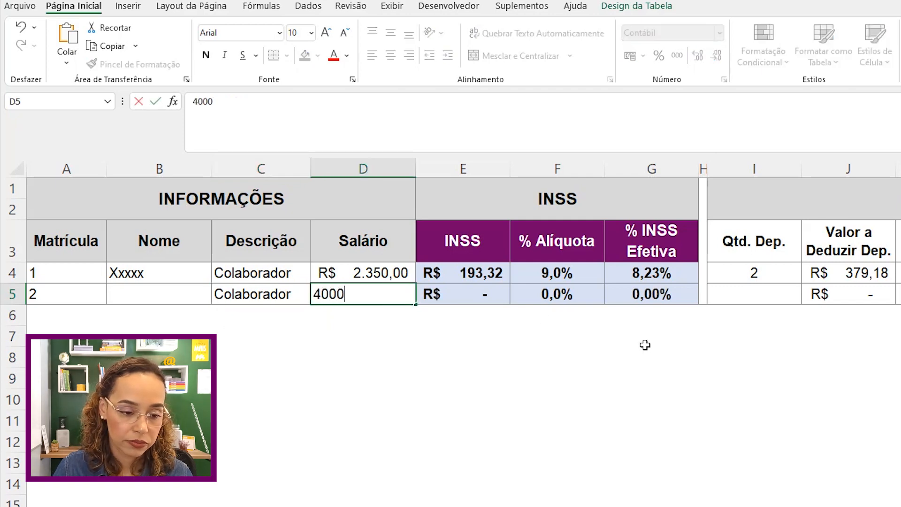
key("Return")
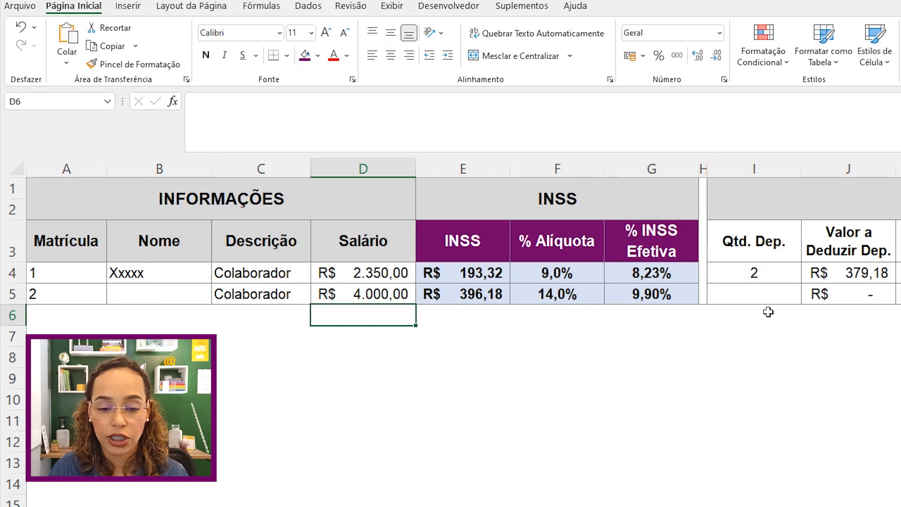
left_click(498, 290)
left_click(500, 273)
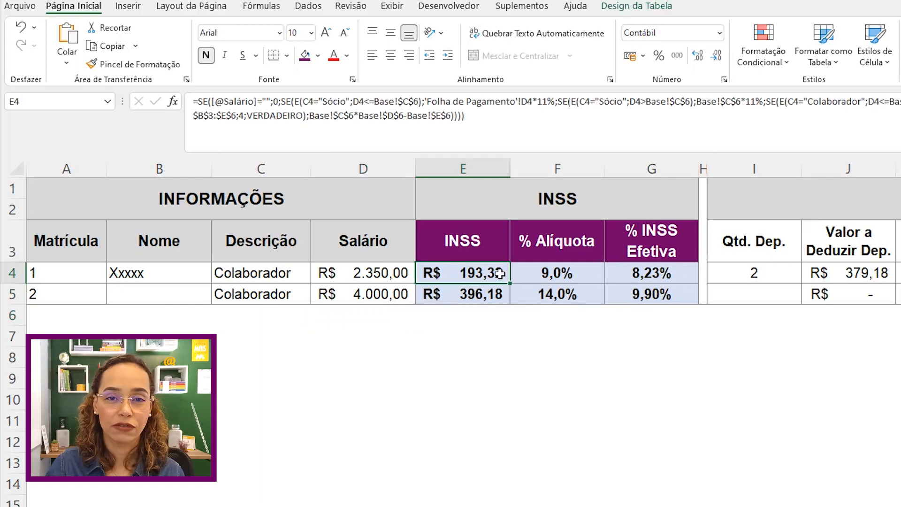